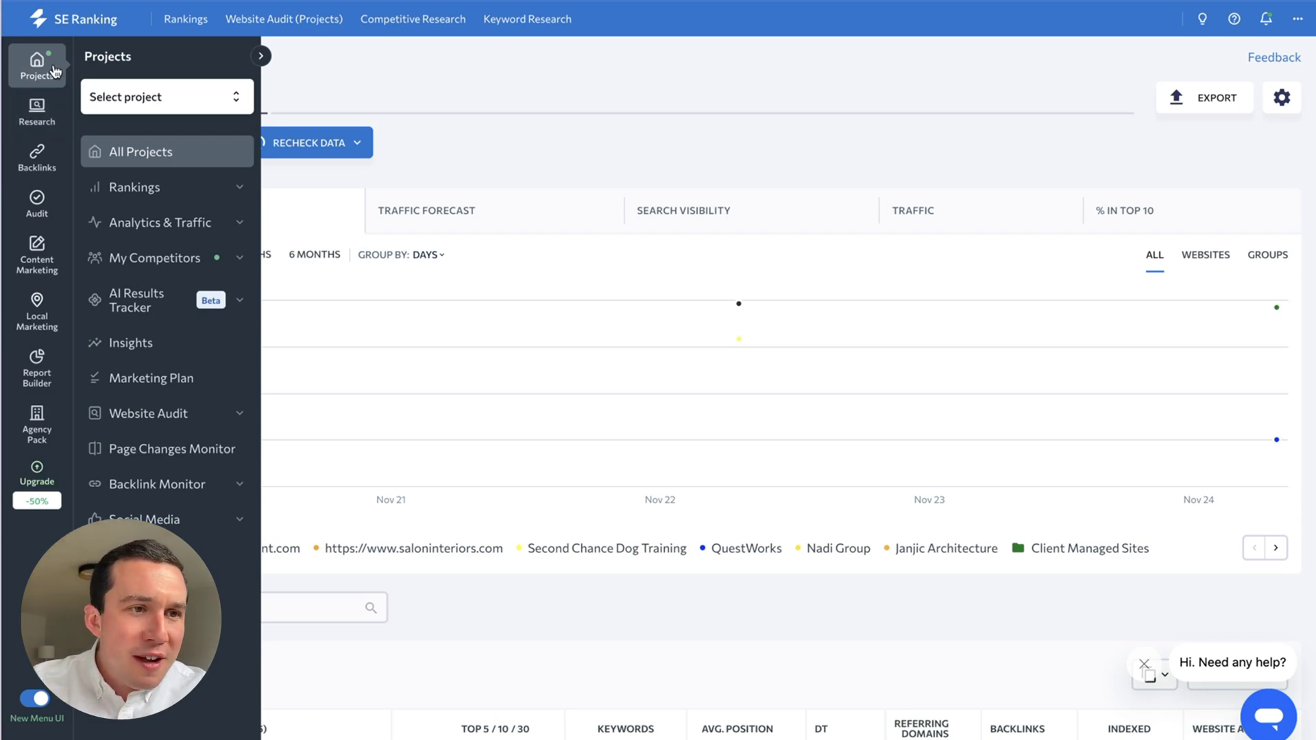
Open the Rankings summary of the Alpine to the Max project.
left_click(146, 98)
scroll(145, 432, "down", 5)
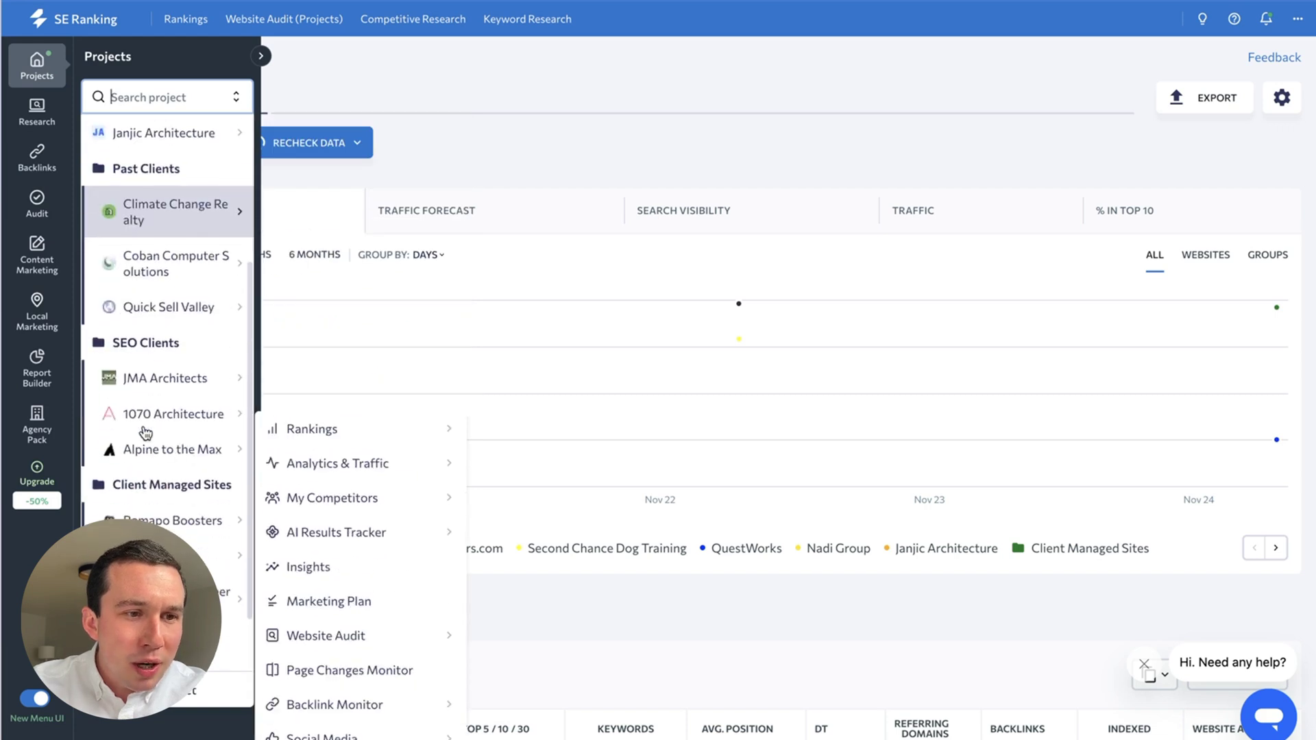
scroll(144, 432, "up", 1)
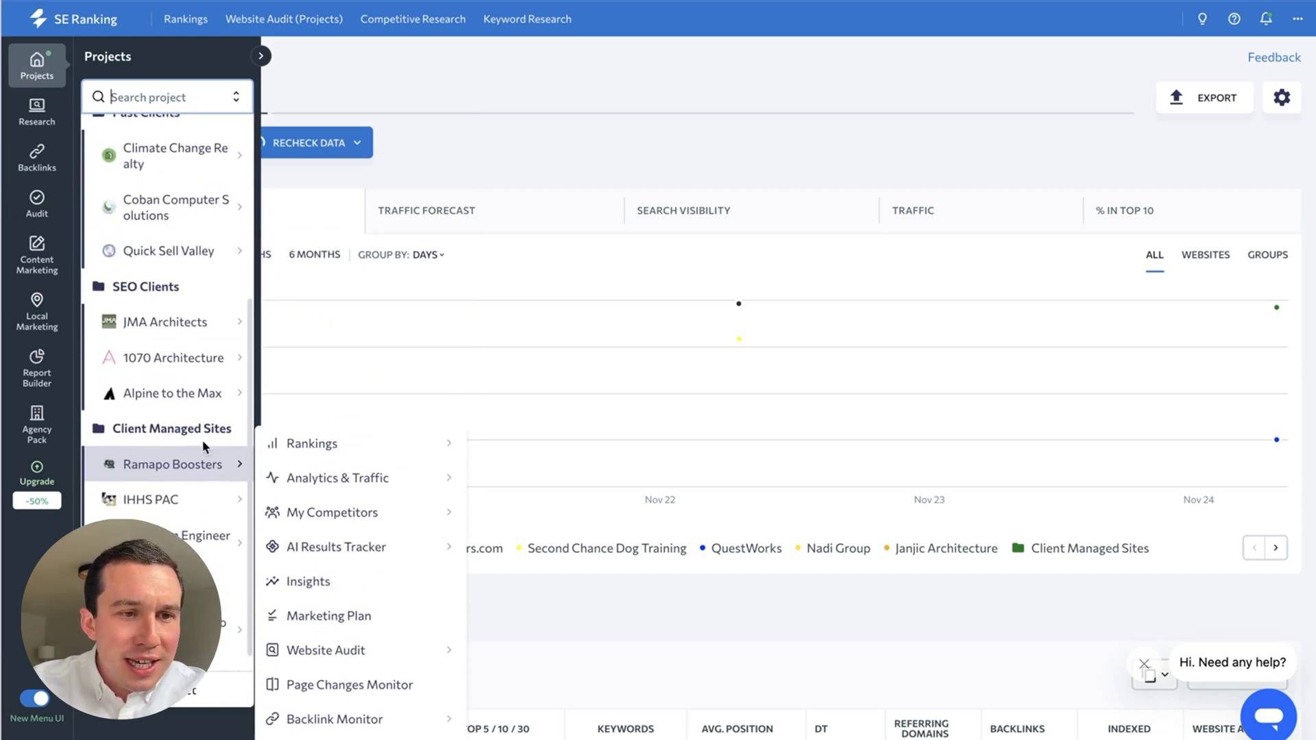
mouse_move(344, 461)
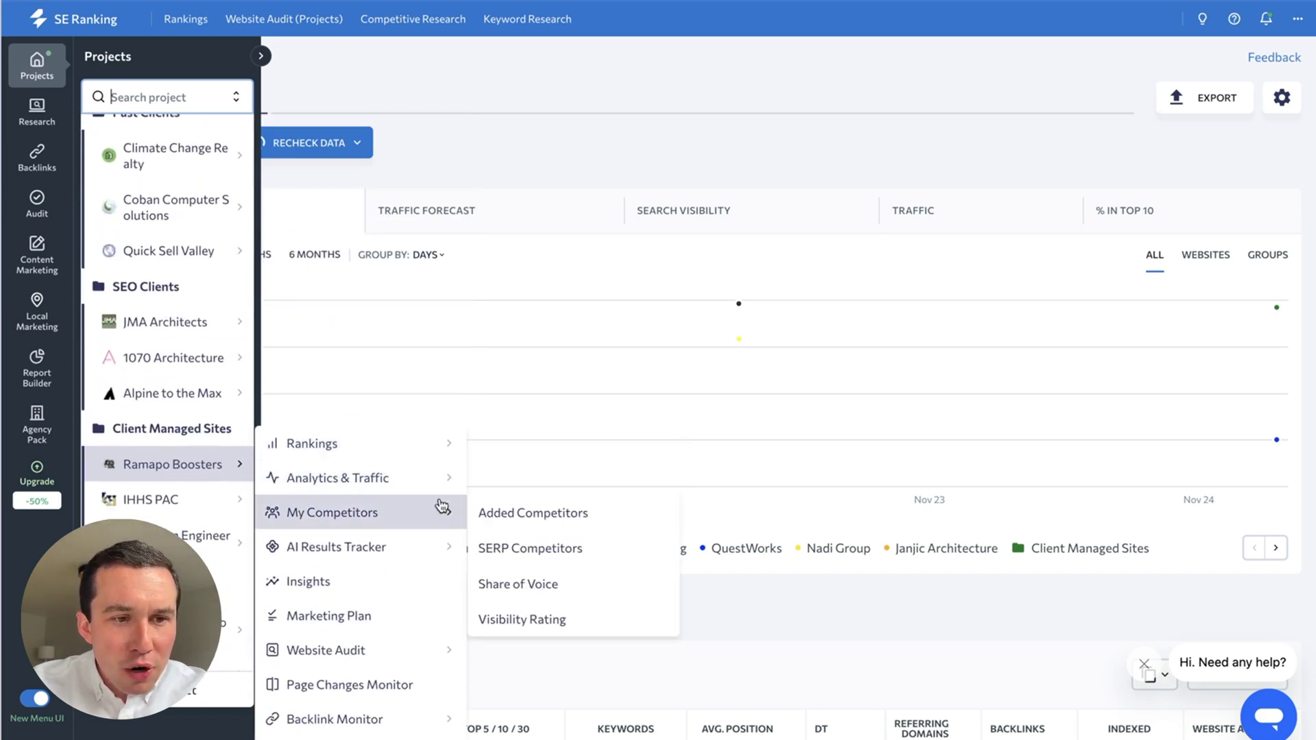
mouse_move(420, 546)
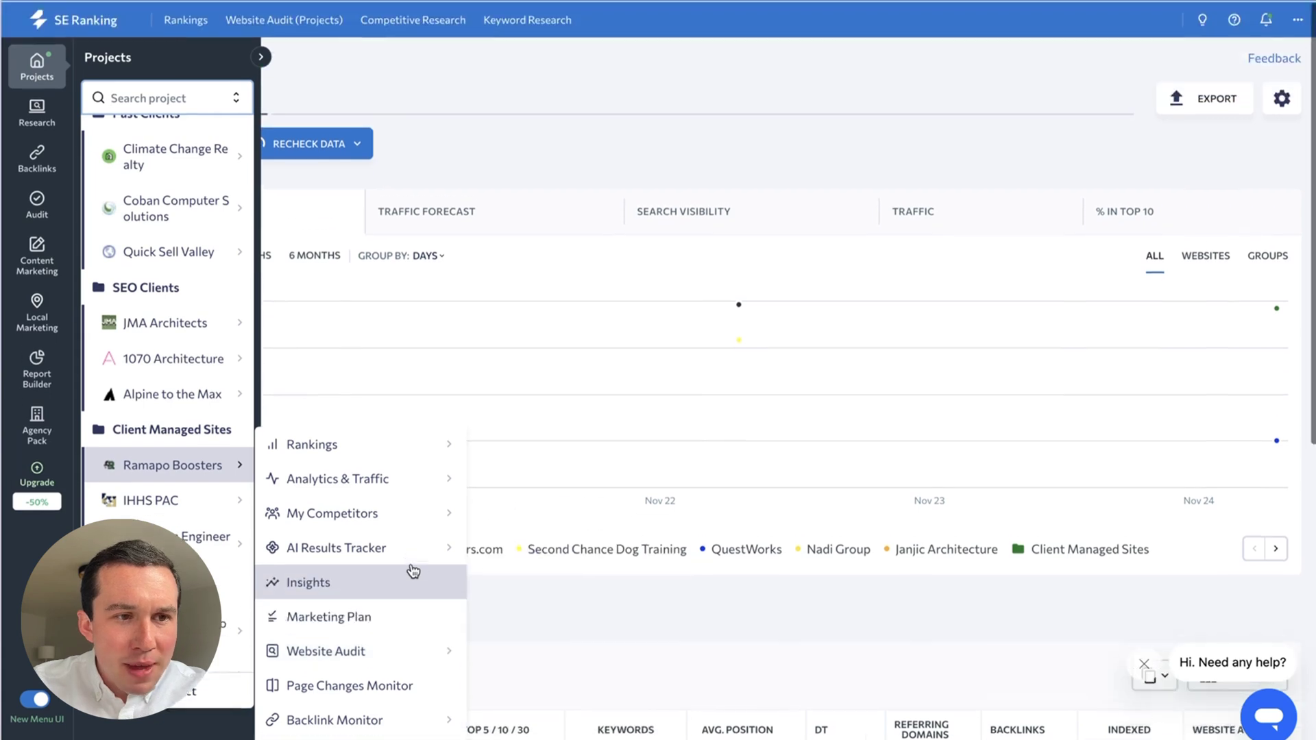
mouse_move(203, 398)
mouse_move(323, 392)
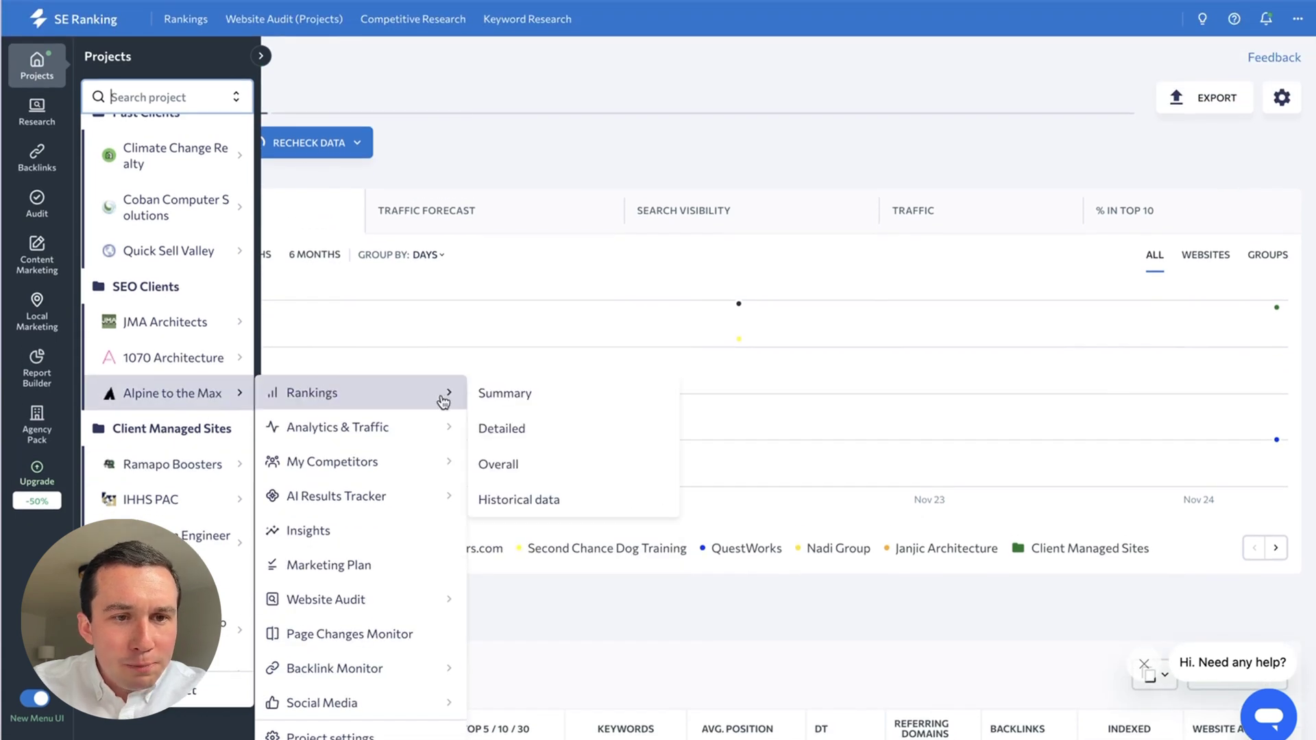
left_click(470, 392)
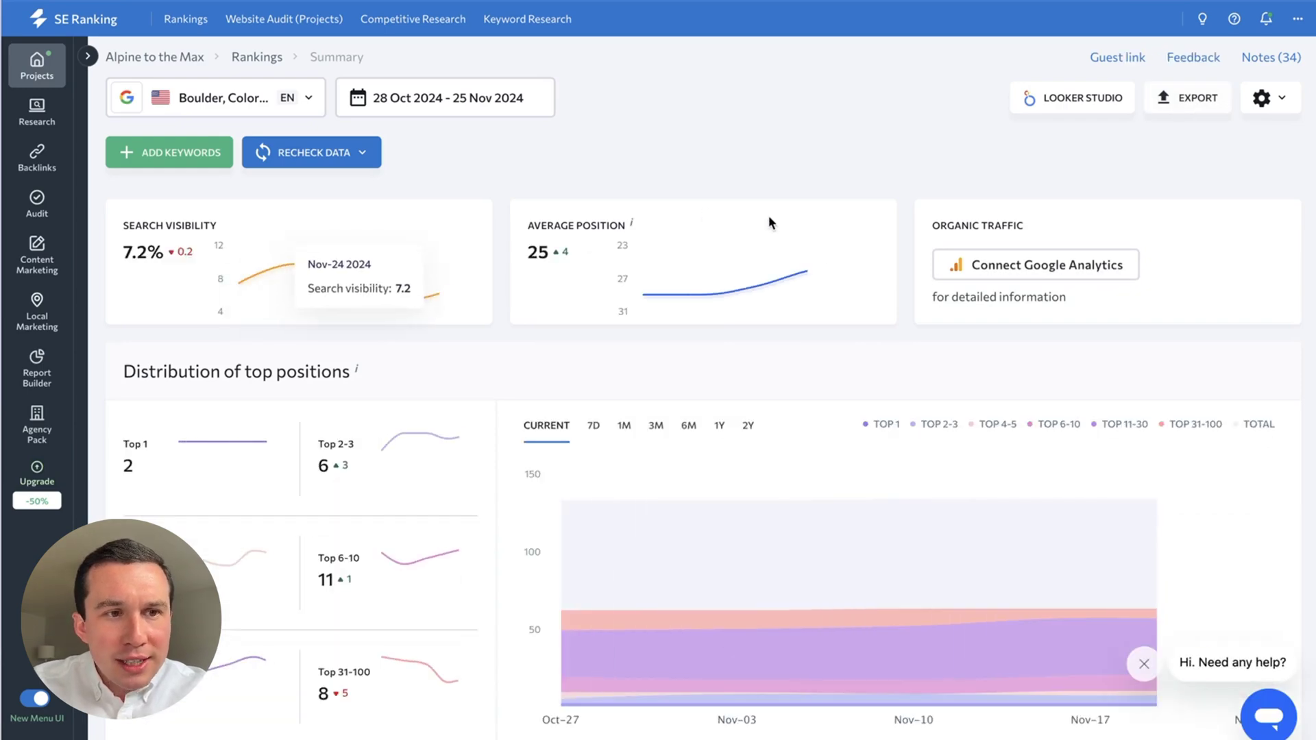
Review the project's ranking summary, including position changes, the keyword overview and the top pages.
scroll(387, 392, "down", 10)
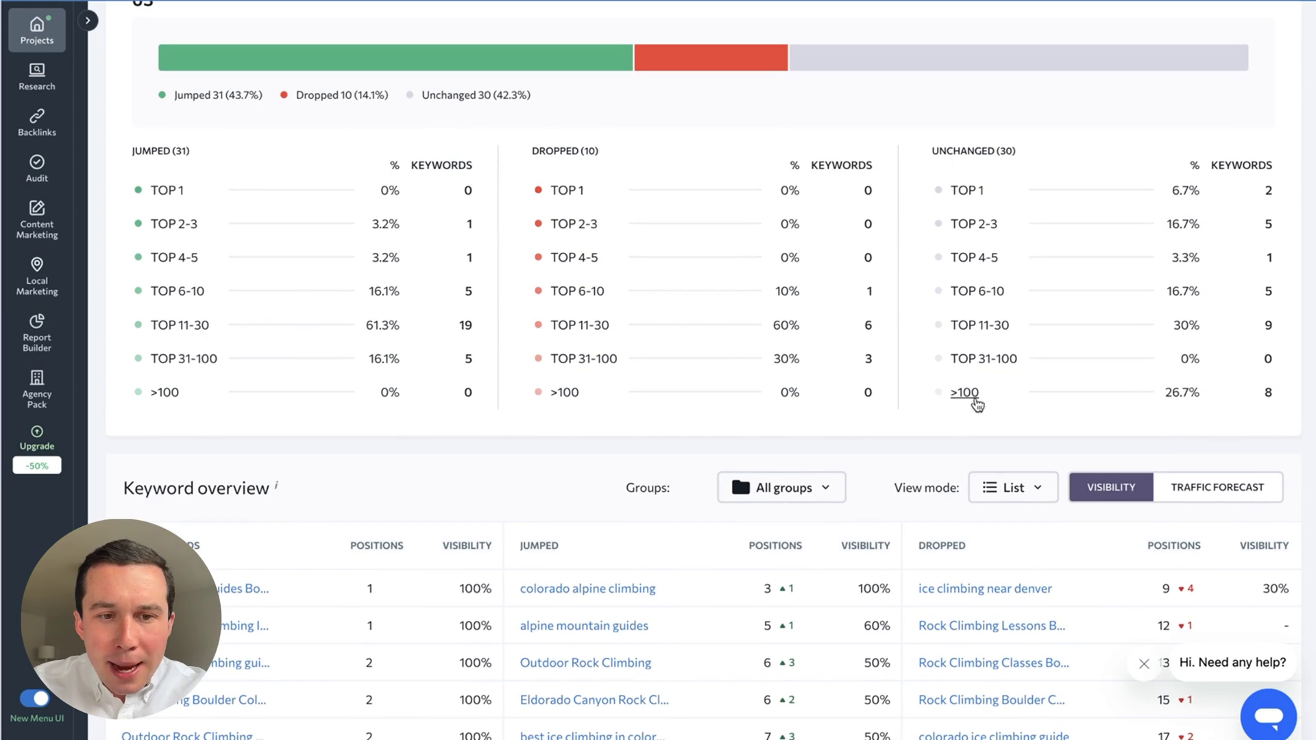
scroll(989, 405, "down", 1)
scroll(685, 150, "down", 4)
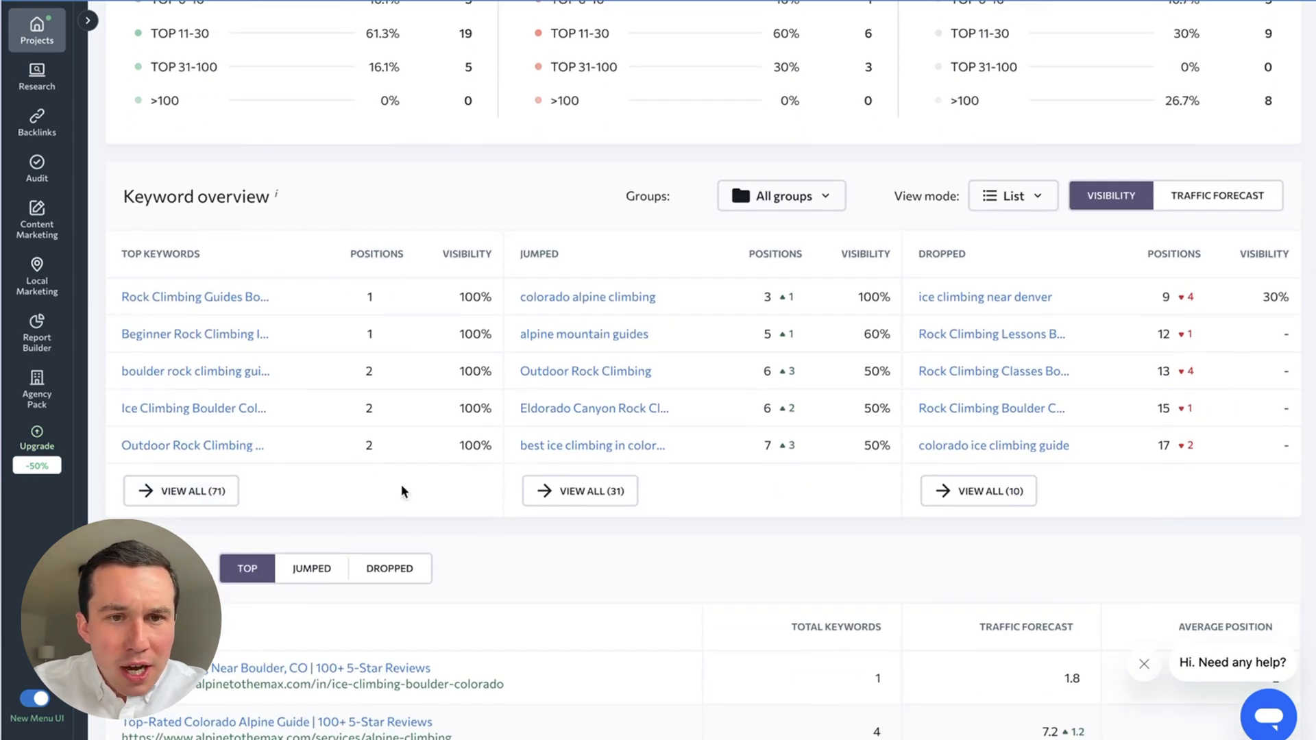
scroll(745, 579, "down", 3)
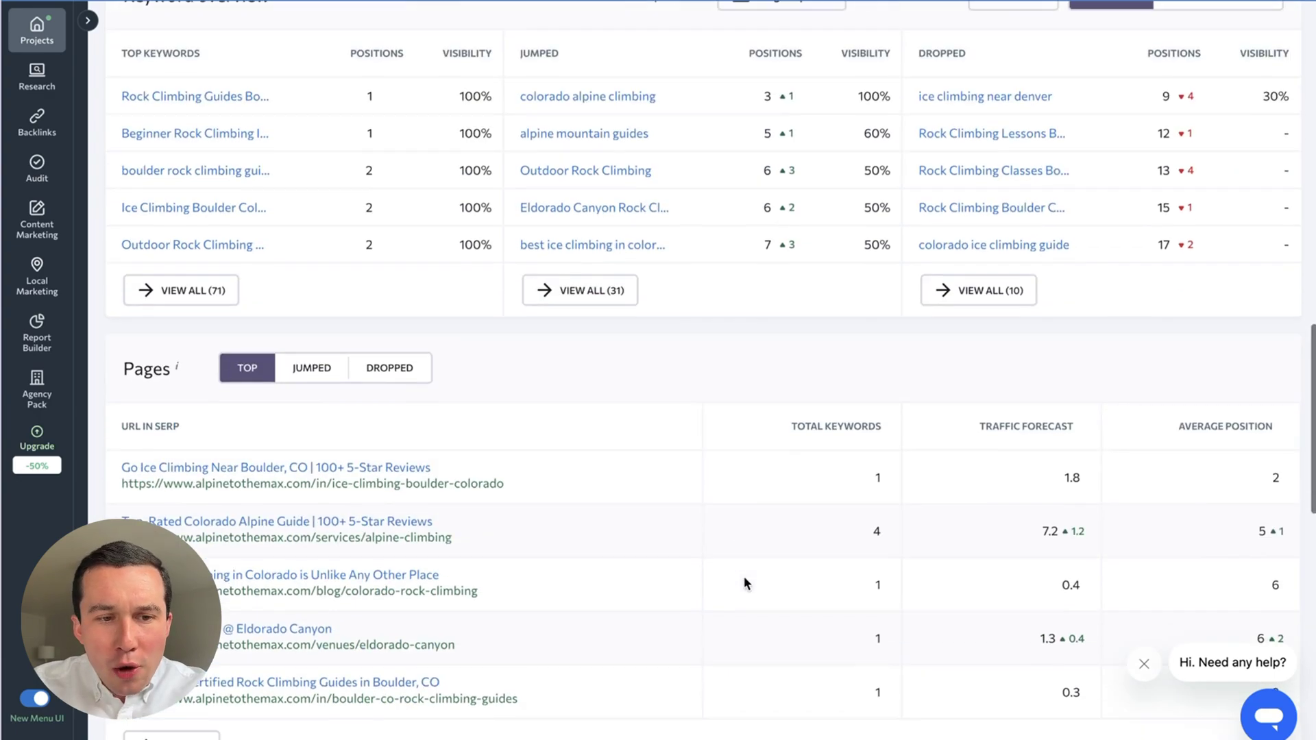
scroll(785, 436, "down", 2)
scroll(786, 439, "up", 5)
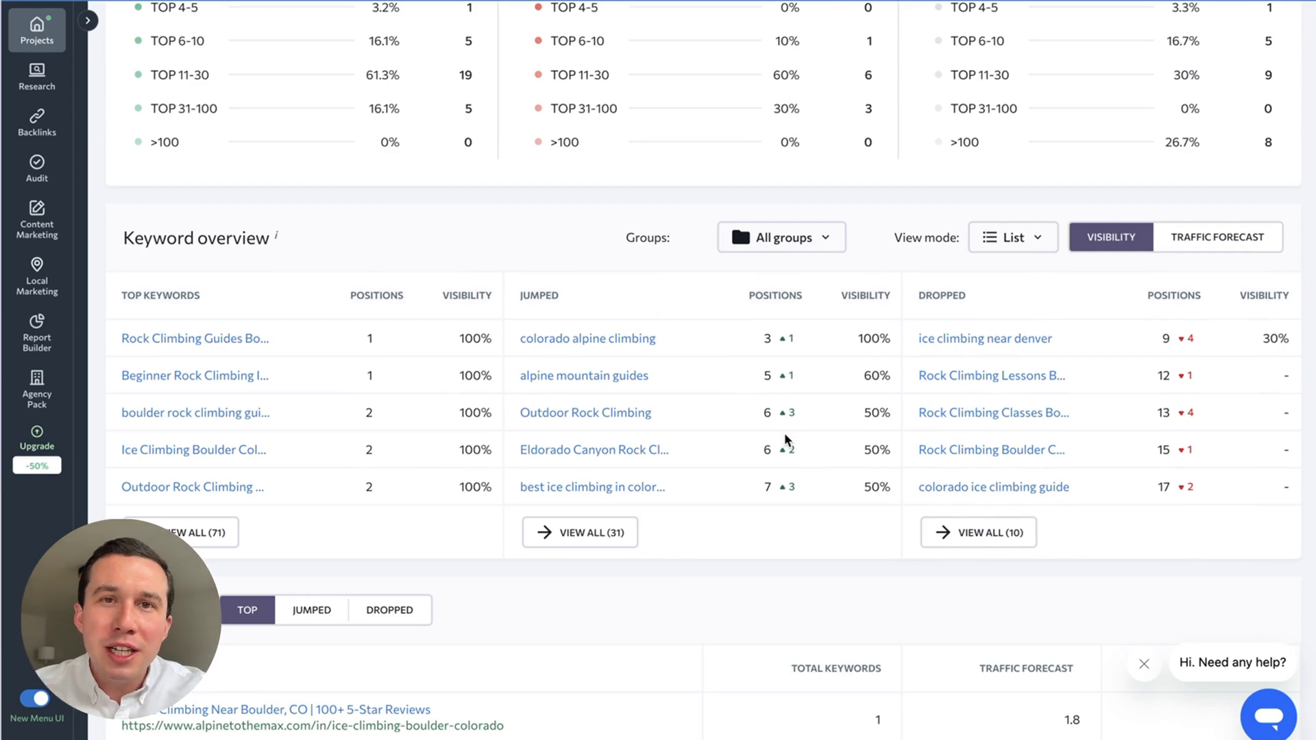
scroll(531, 218, "up", 10)
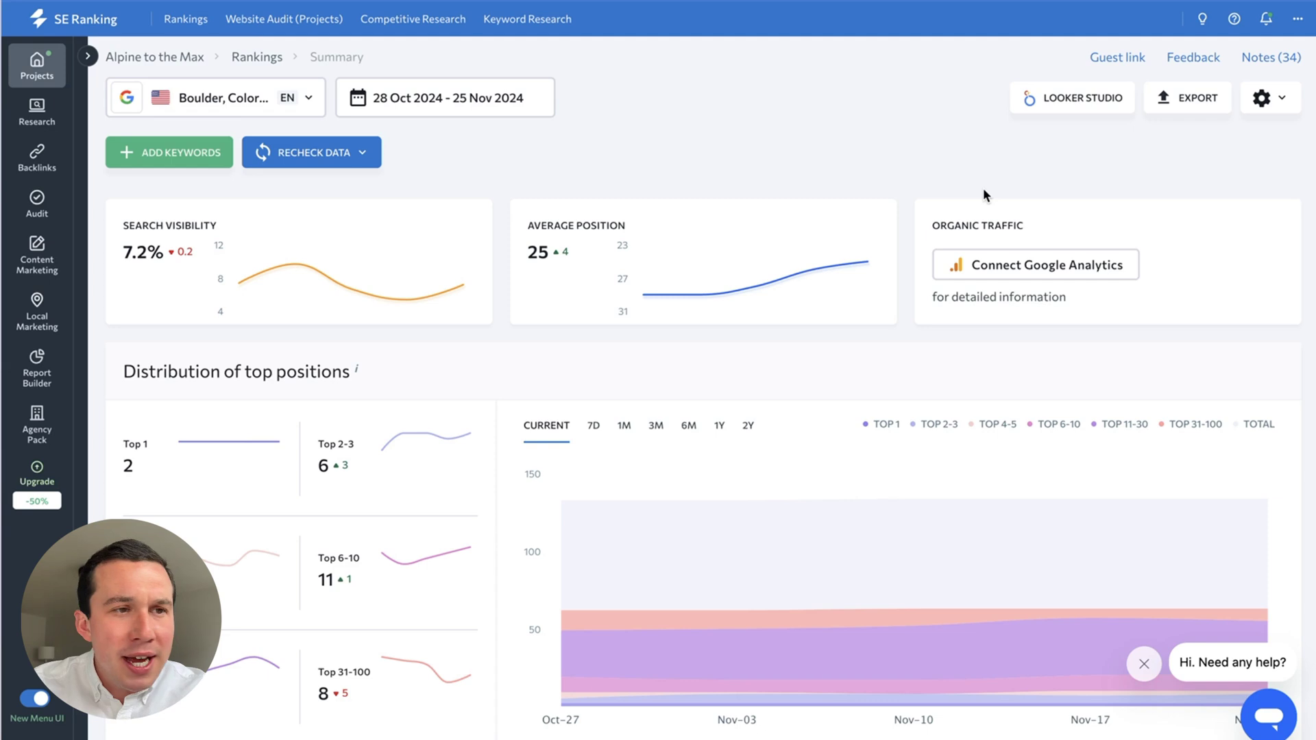
Browse the project's analytics and competitor sections and open AI Rankings in the AI Results Tracker.
left_click(37, 61)
scroll(243, 281, "down", 1)
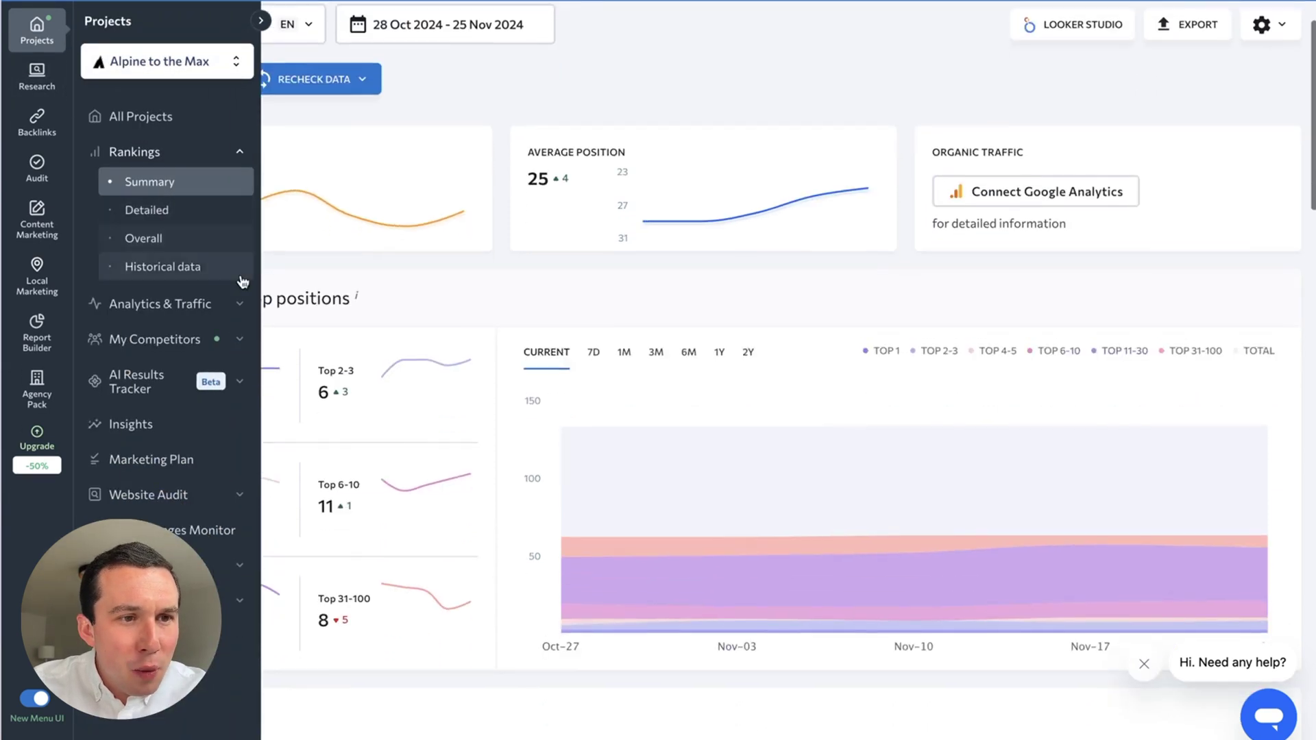
left_click(240, 301)
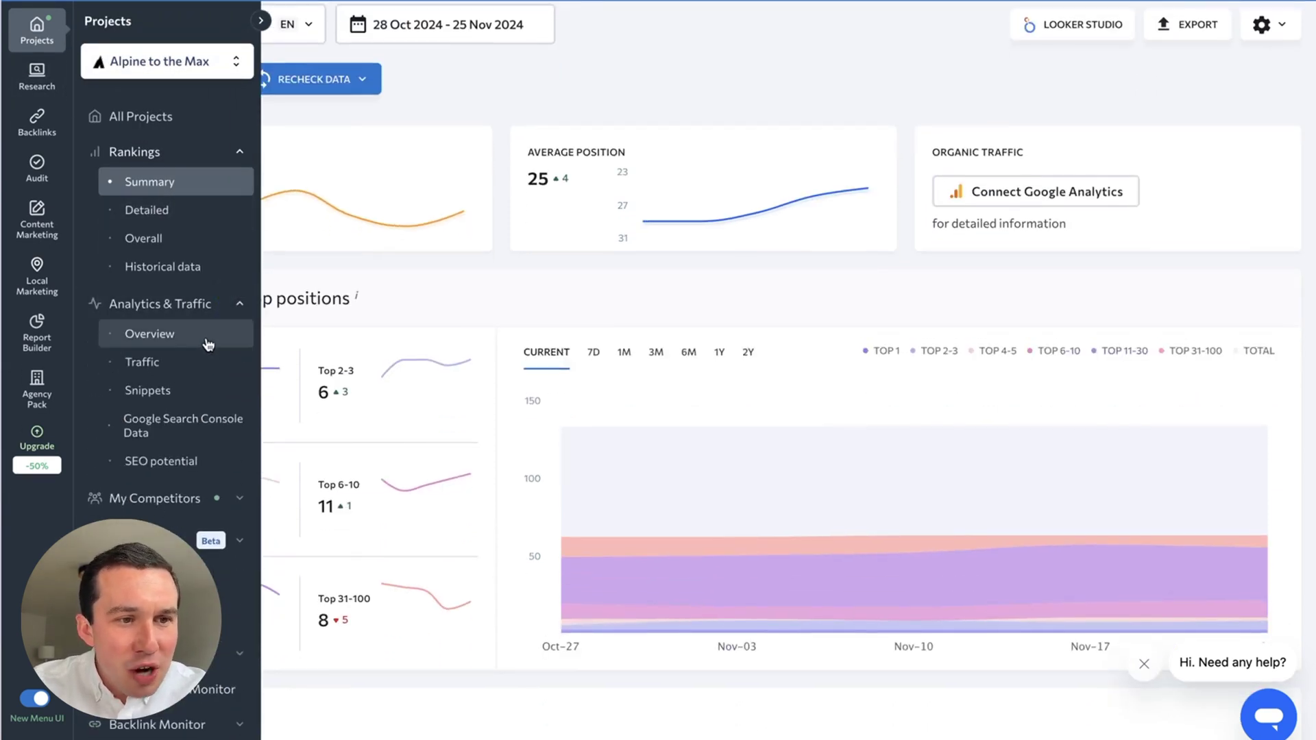
left_click(240, 496)
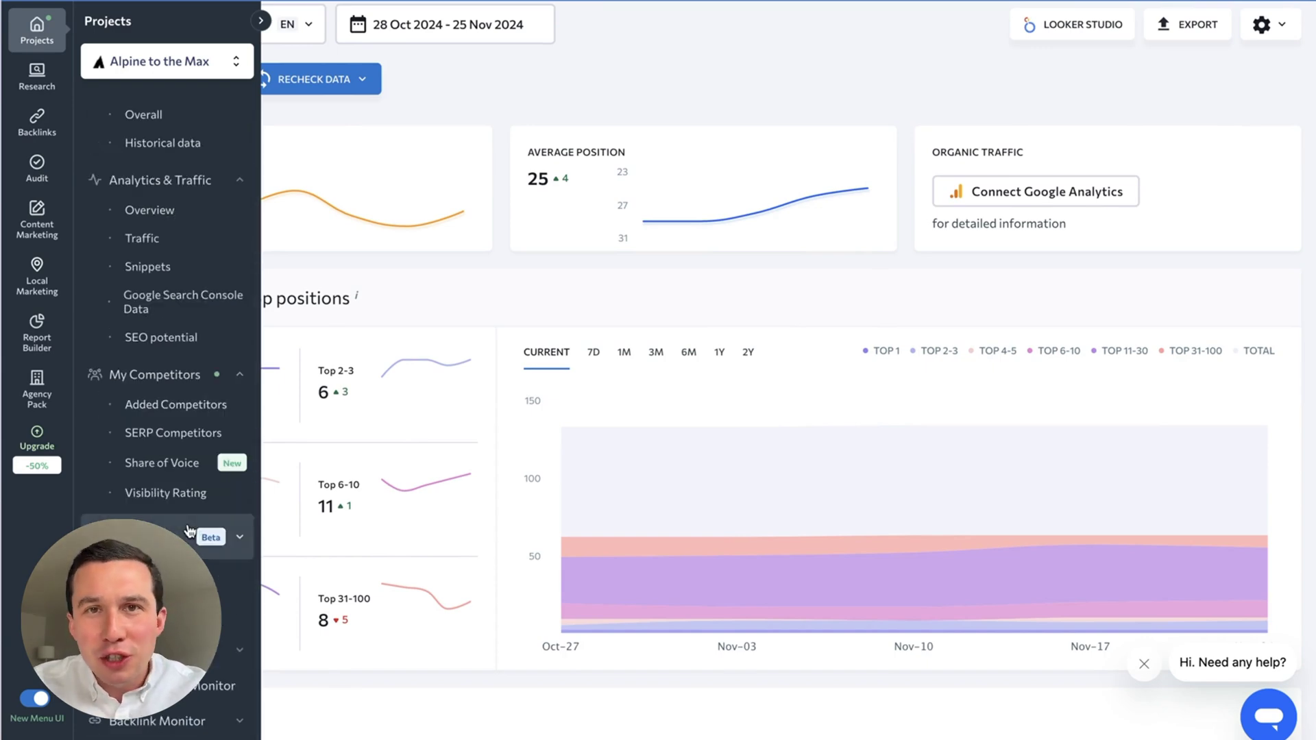
scroll(199, 442, "down", 1)
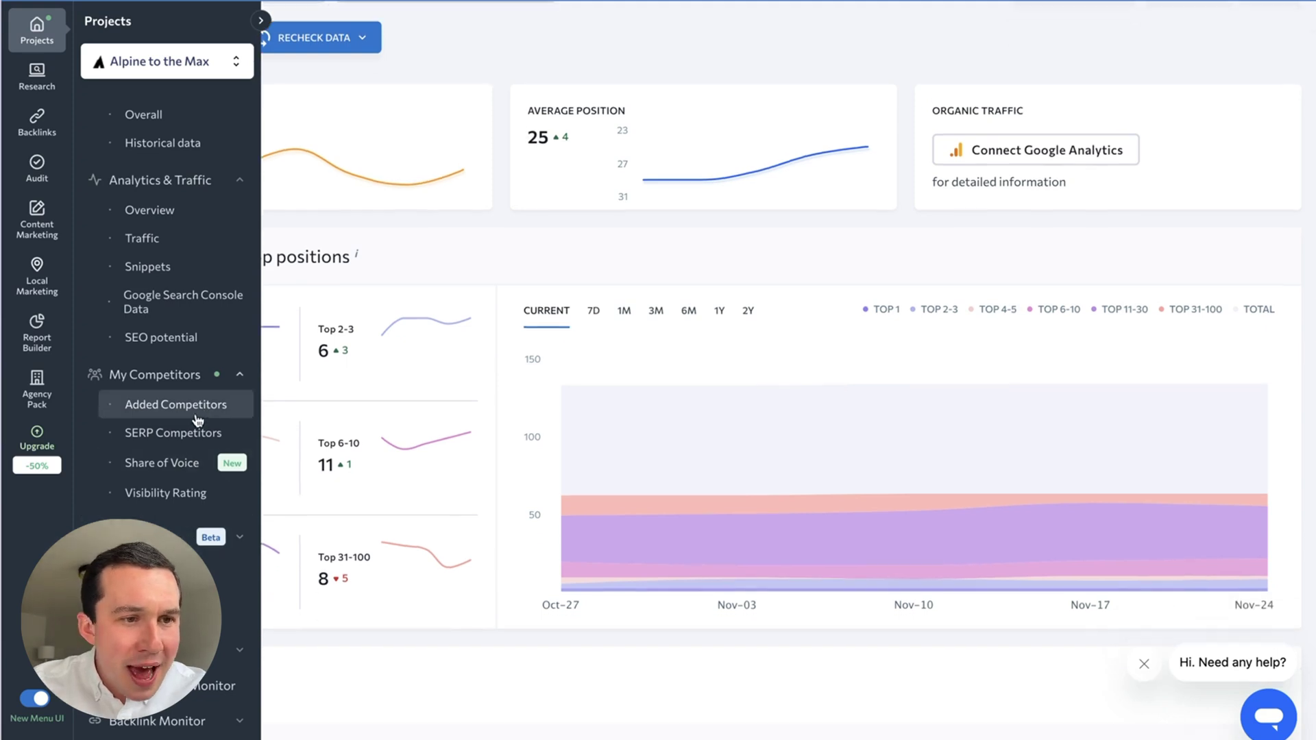
left_click(239, 537)
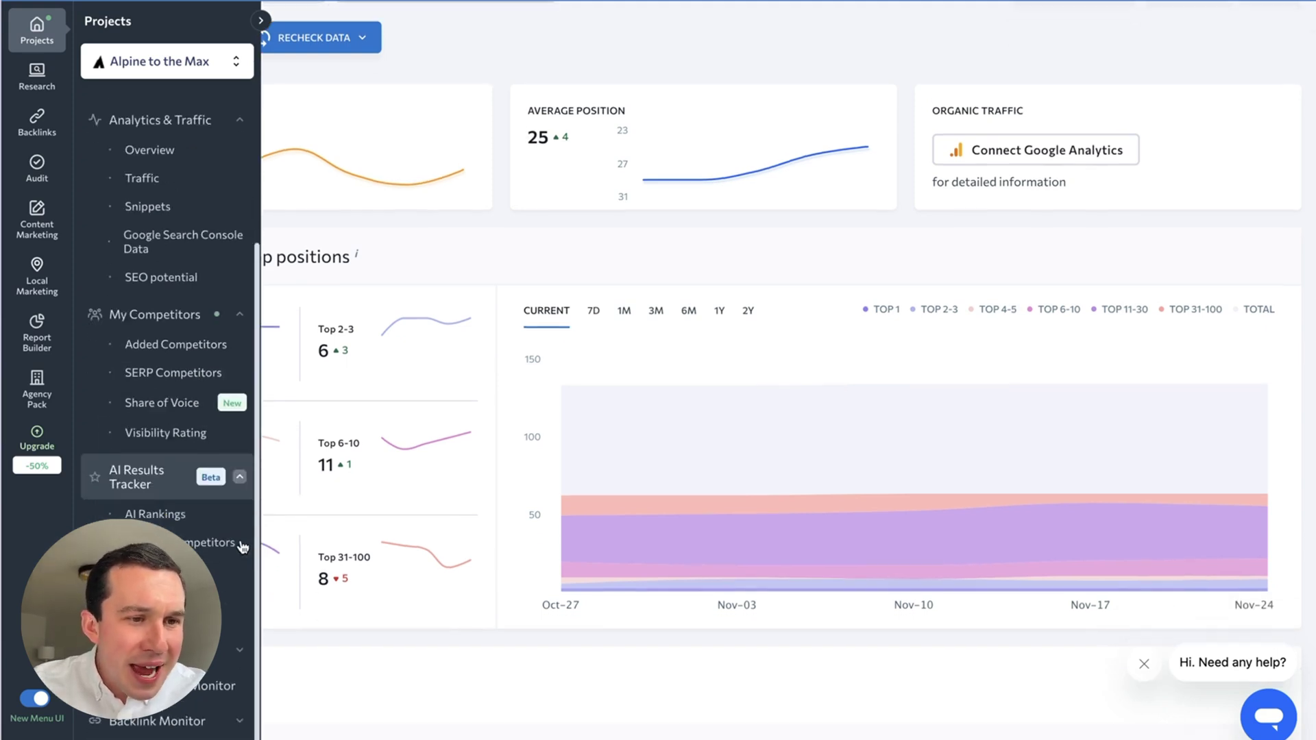
left_click(206, 516)
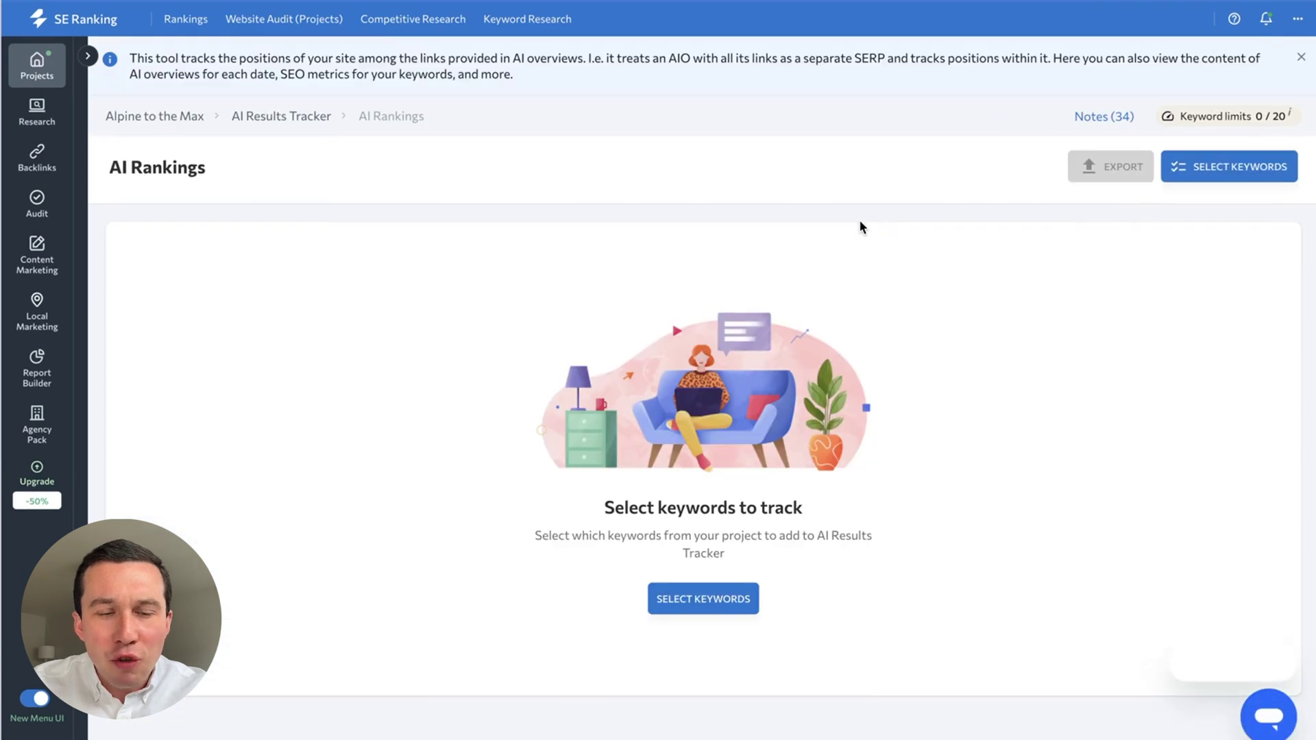
Switch to the inboundwebdevelopment.com project and open its detailed rankings.
mouse_move(42, 102)
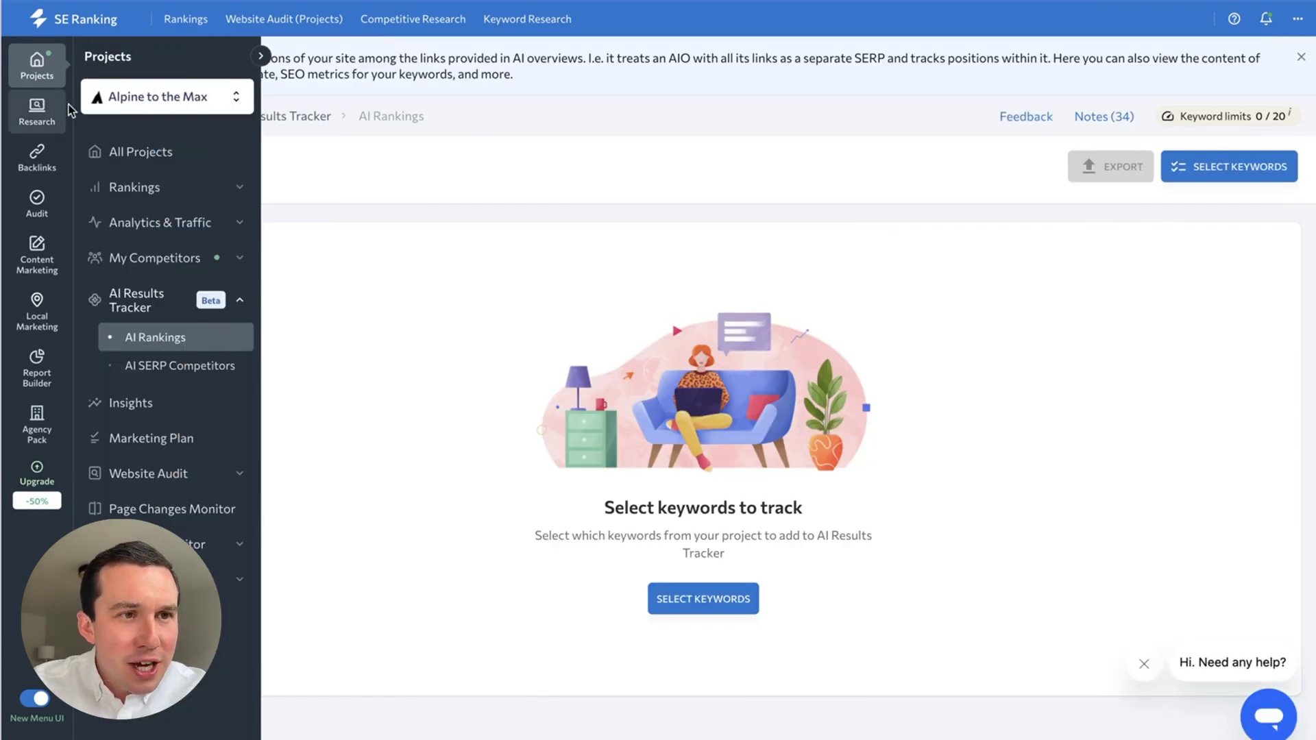
left_click(155, 97)
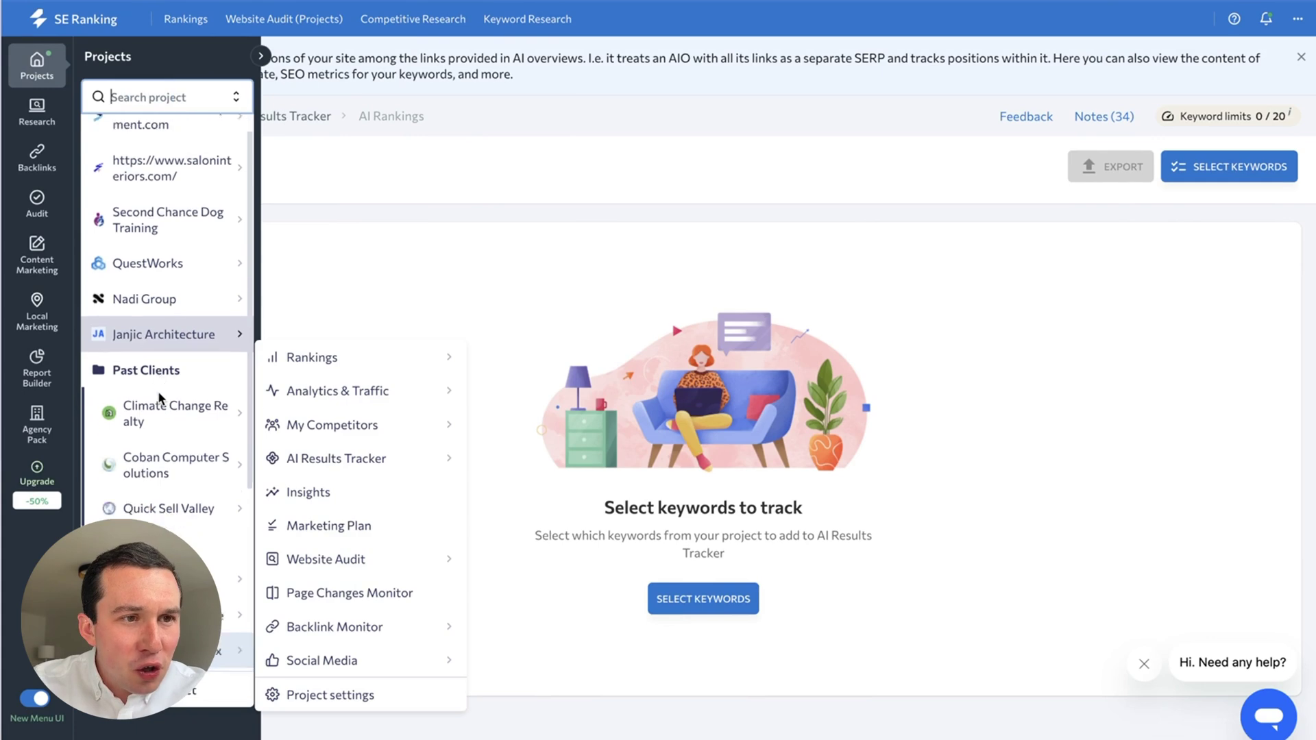
scroll(160, 398, "up", 1)
left_click(342, 139)
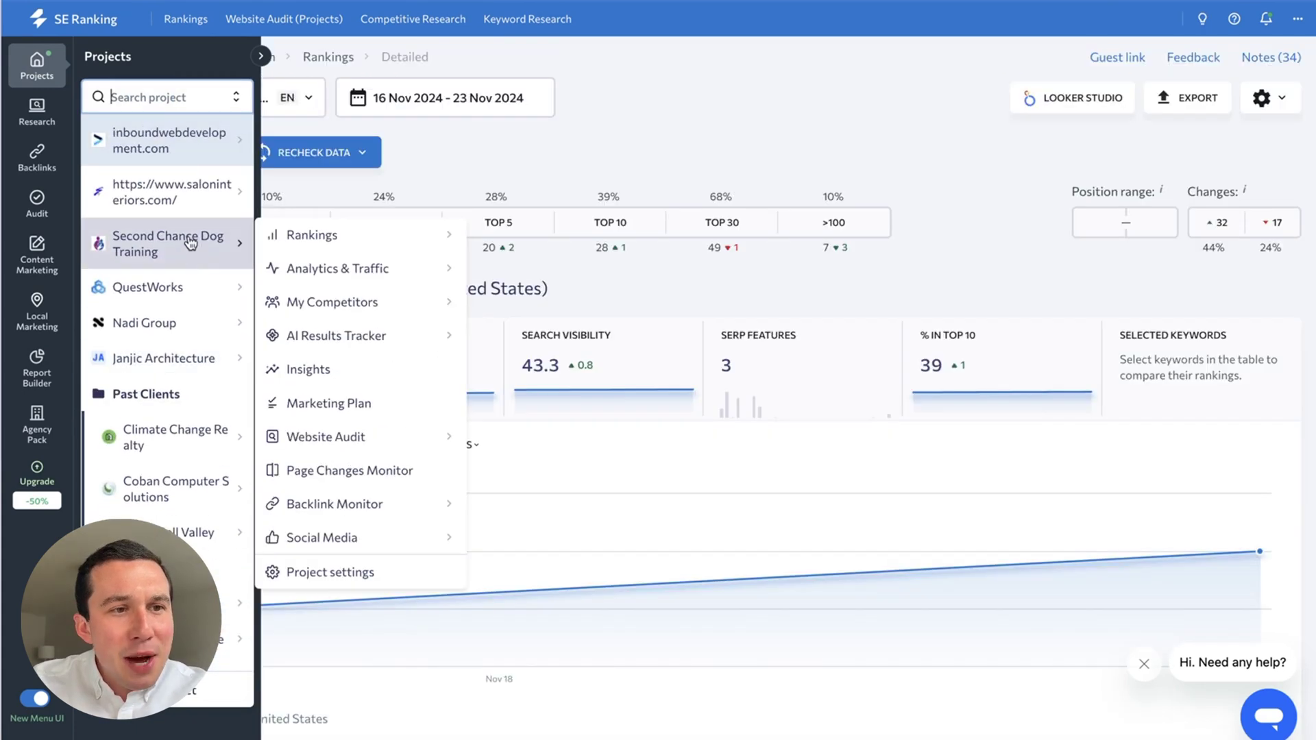
mouse_move(191, 156)
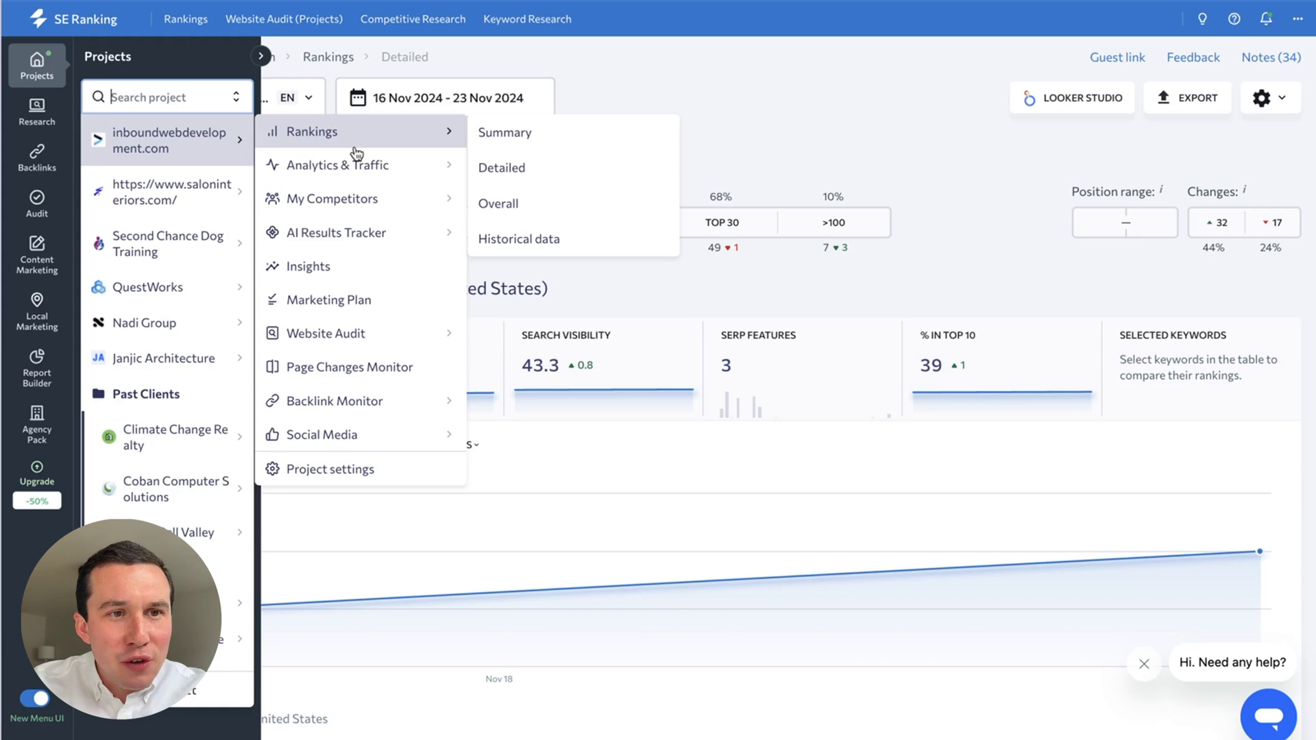
mouse_move(372, 341)
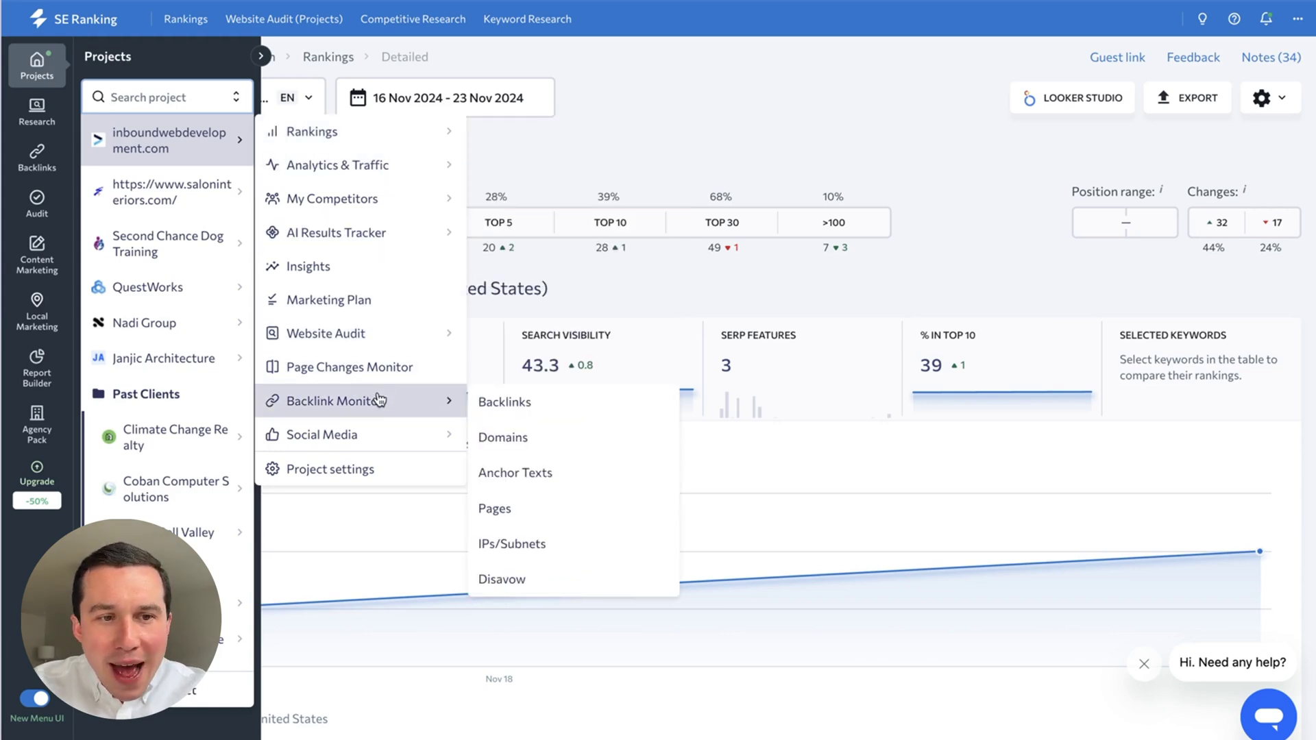
mouse_move(375, 442)
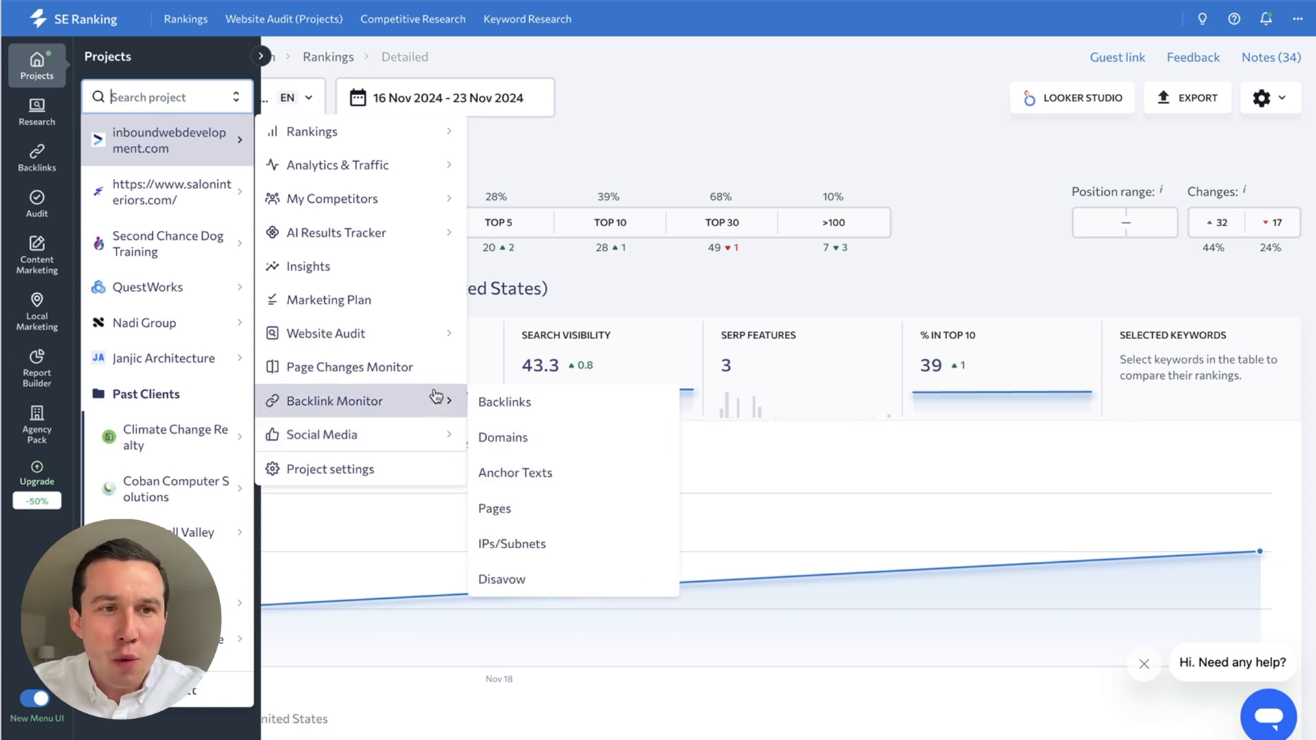
mouse_move(435, 210)
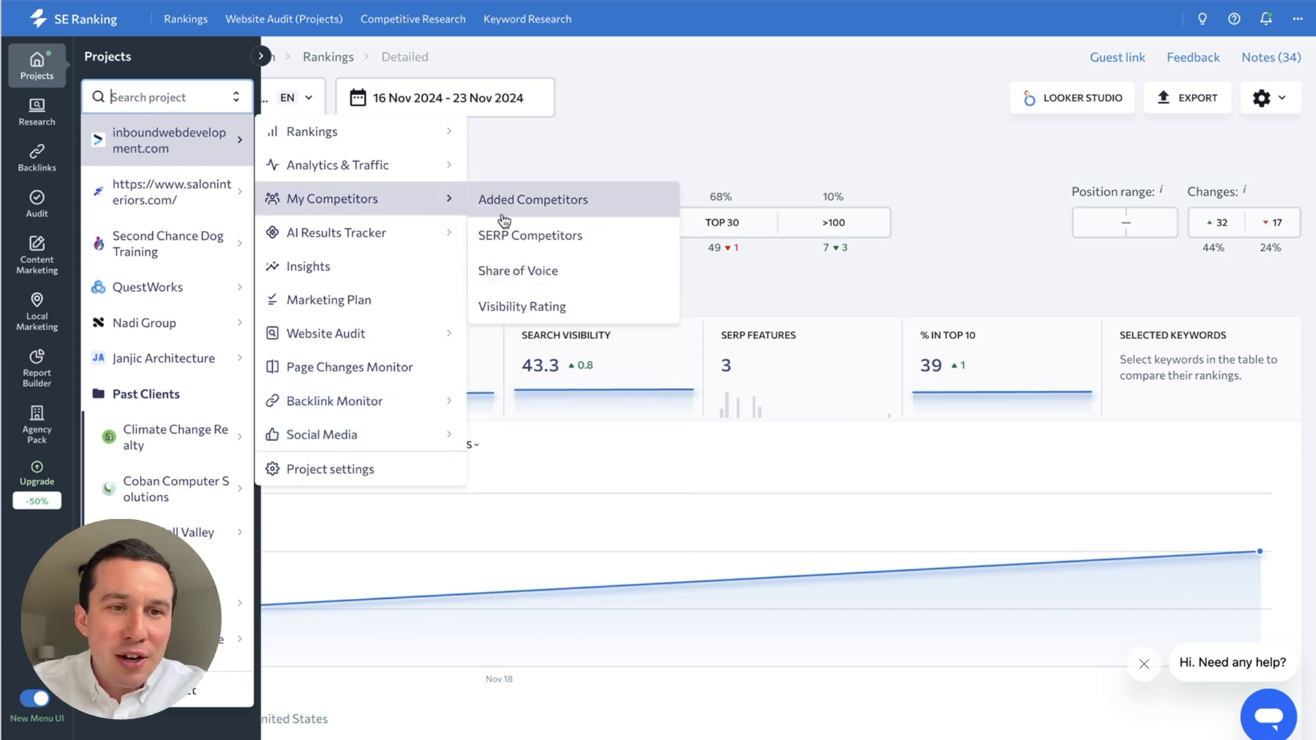
mouse_move(405, 247)
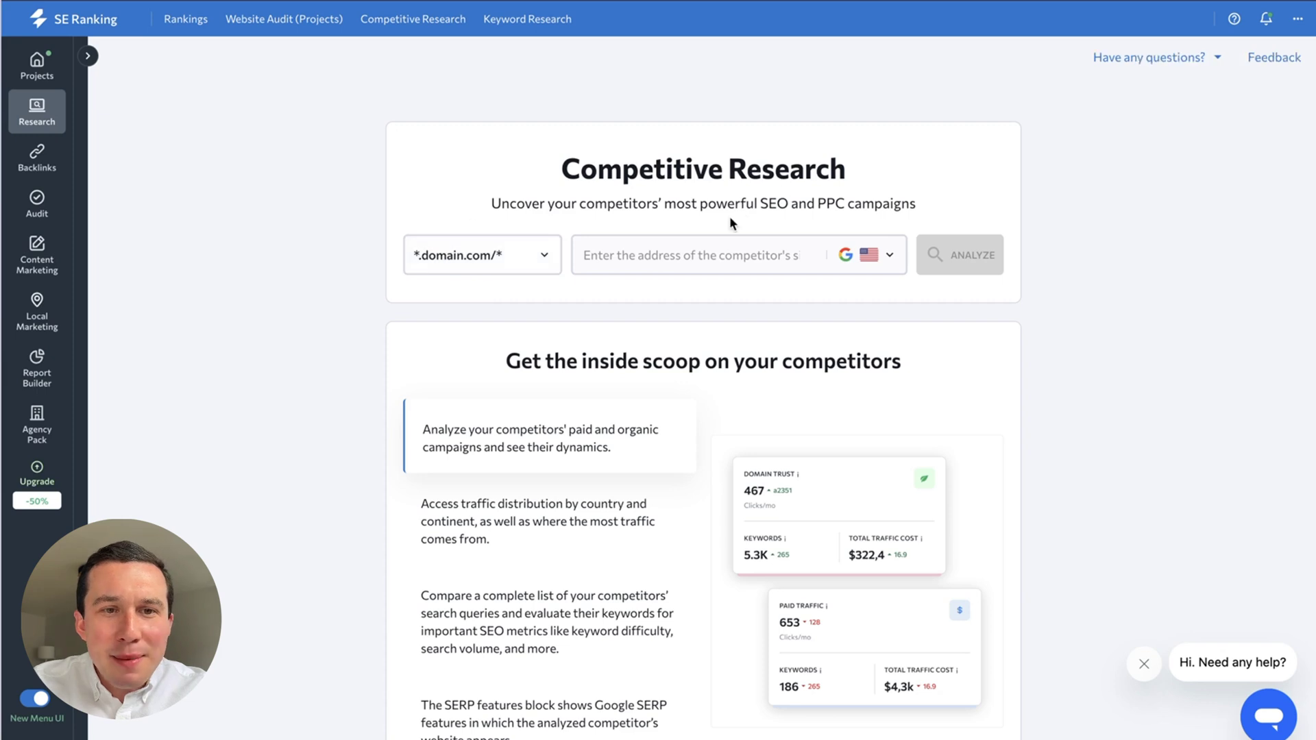
Analyze the domain inboundwebdevelopment.com in Competitive Research.
left_click(718, 246)
type("inboundwebdevelopment")
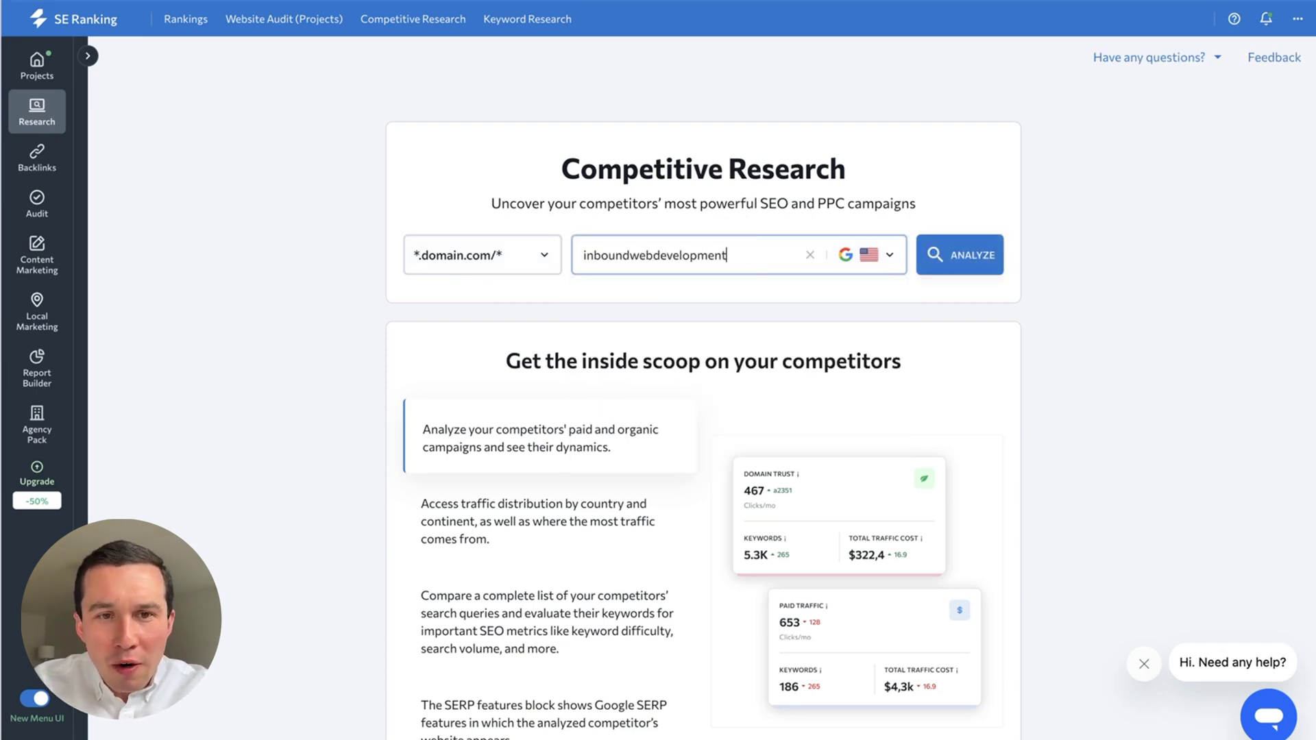
type(".com")
key("Return")
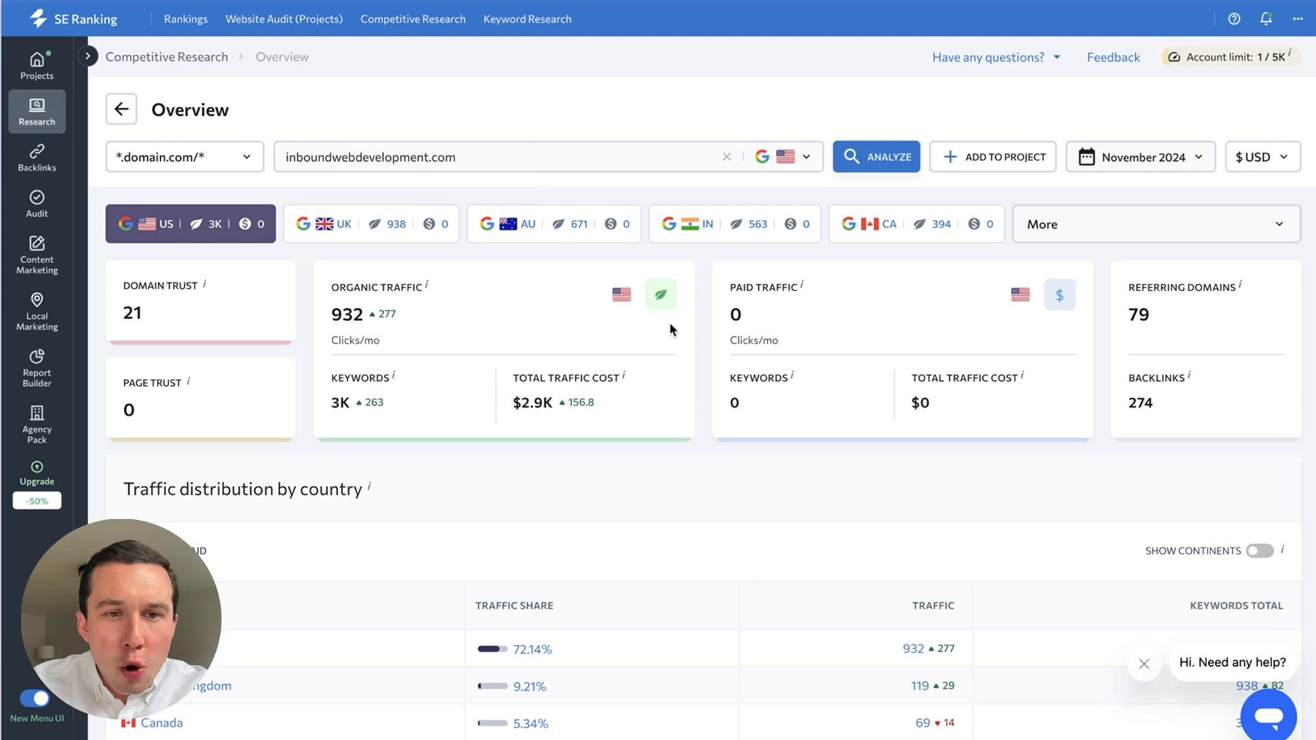
Examine the domain overview's organic and paid traffic metrics, traffic distribution by country and total traffic trend.
scroll(473, 331, "down", 1)
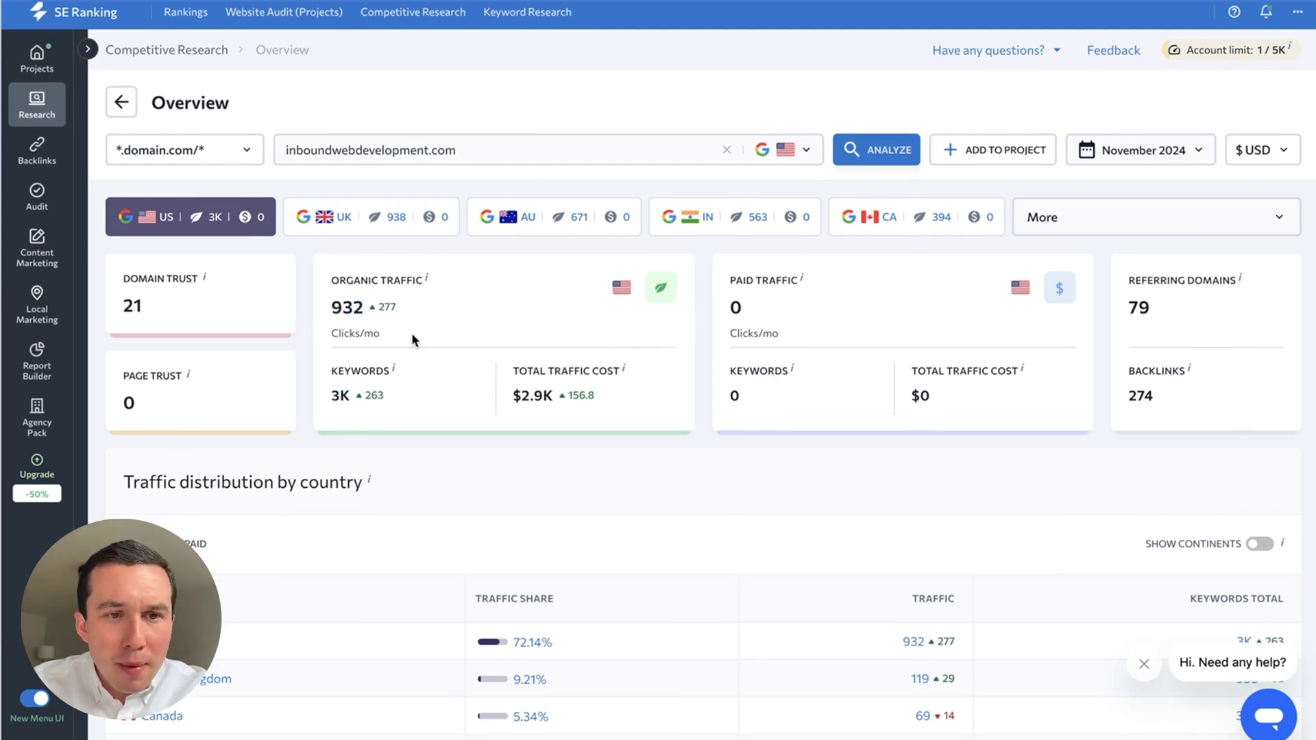
scroll(411, 332, "down", 1)
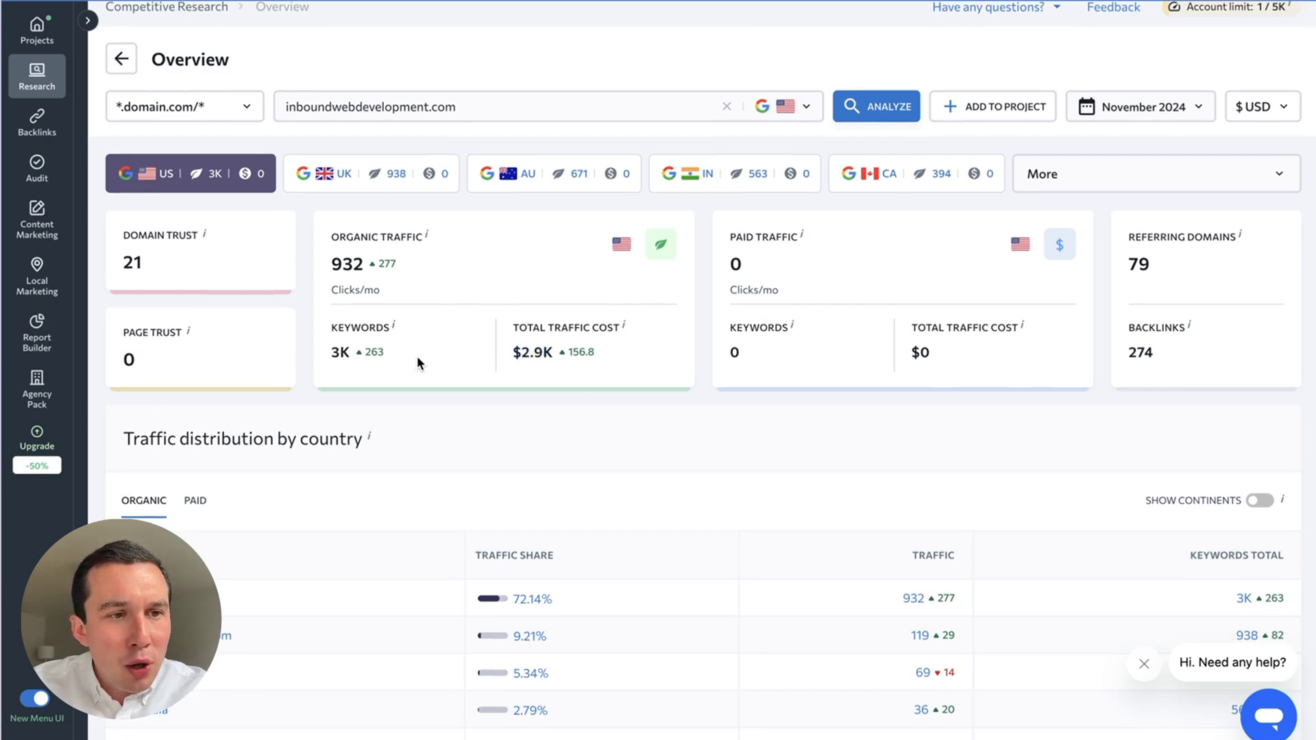
scroll(476, 406, "down", 8)
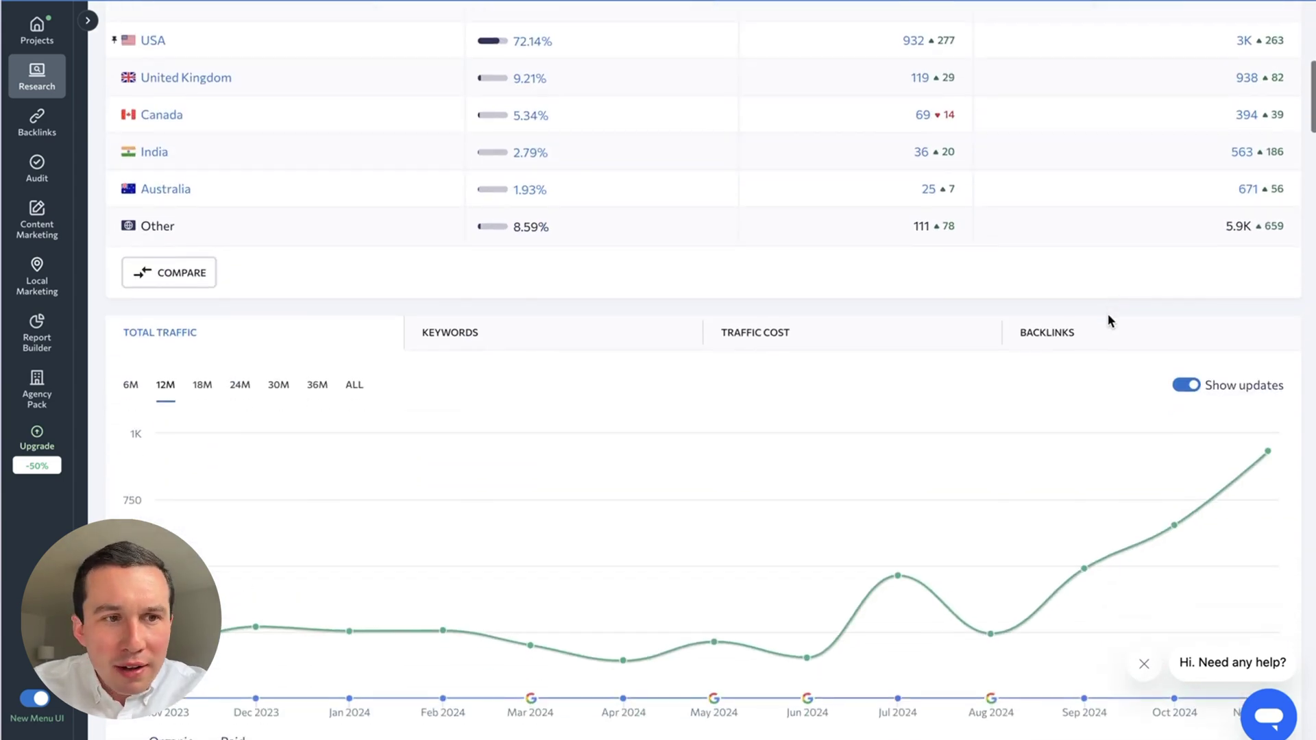
scroll(1107, 314, "down", 4)
scroll(1107, 314, "up", 15)
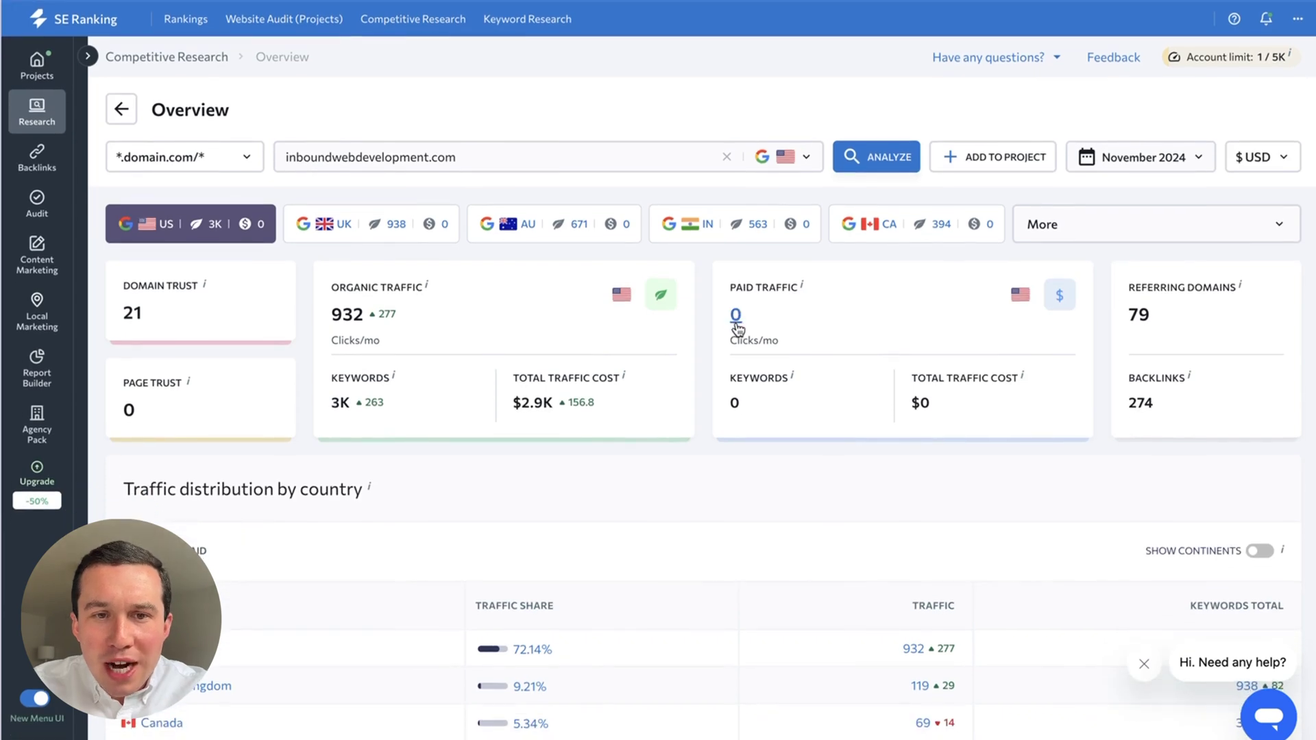
scroll(850, 93, "down", 1)
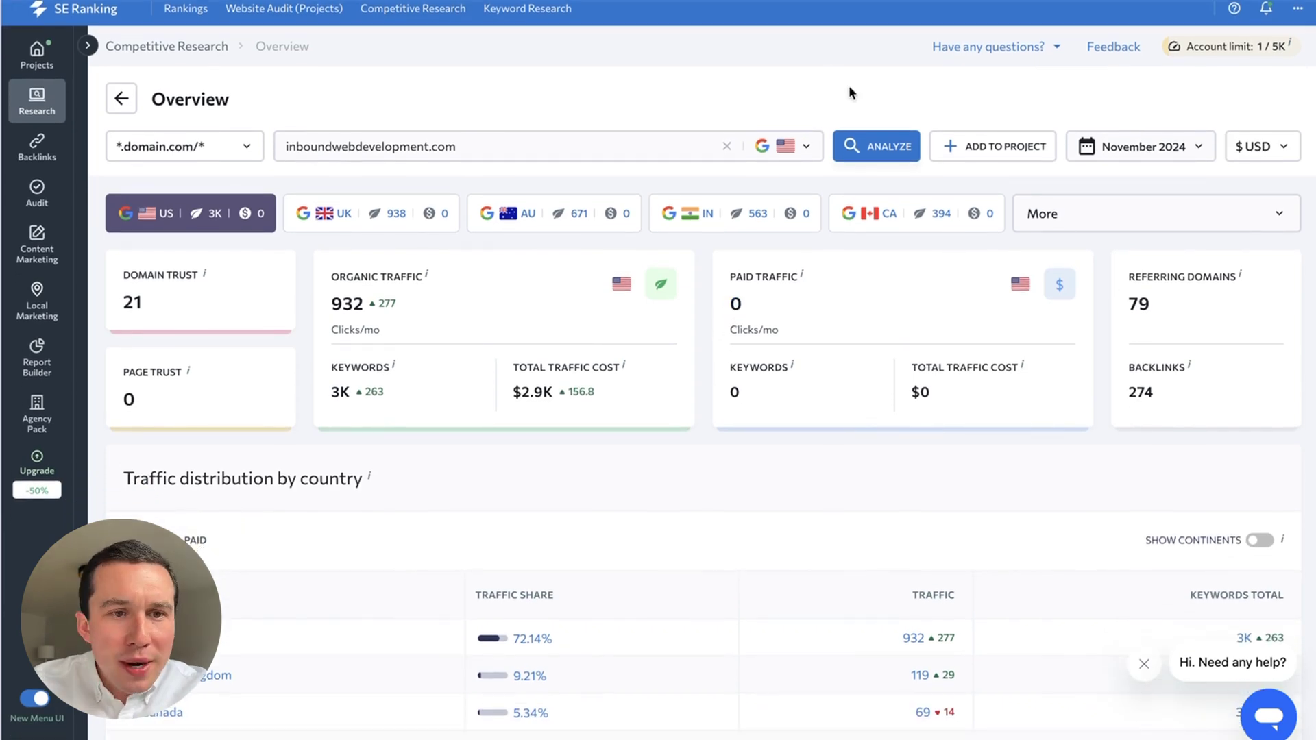
Open the domain's organic keyword research and set the total traffic chart's range to 30 months.
left_click(337, 392)
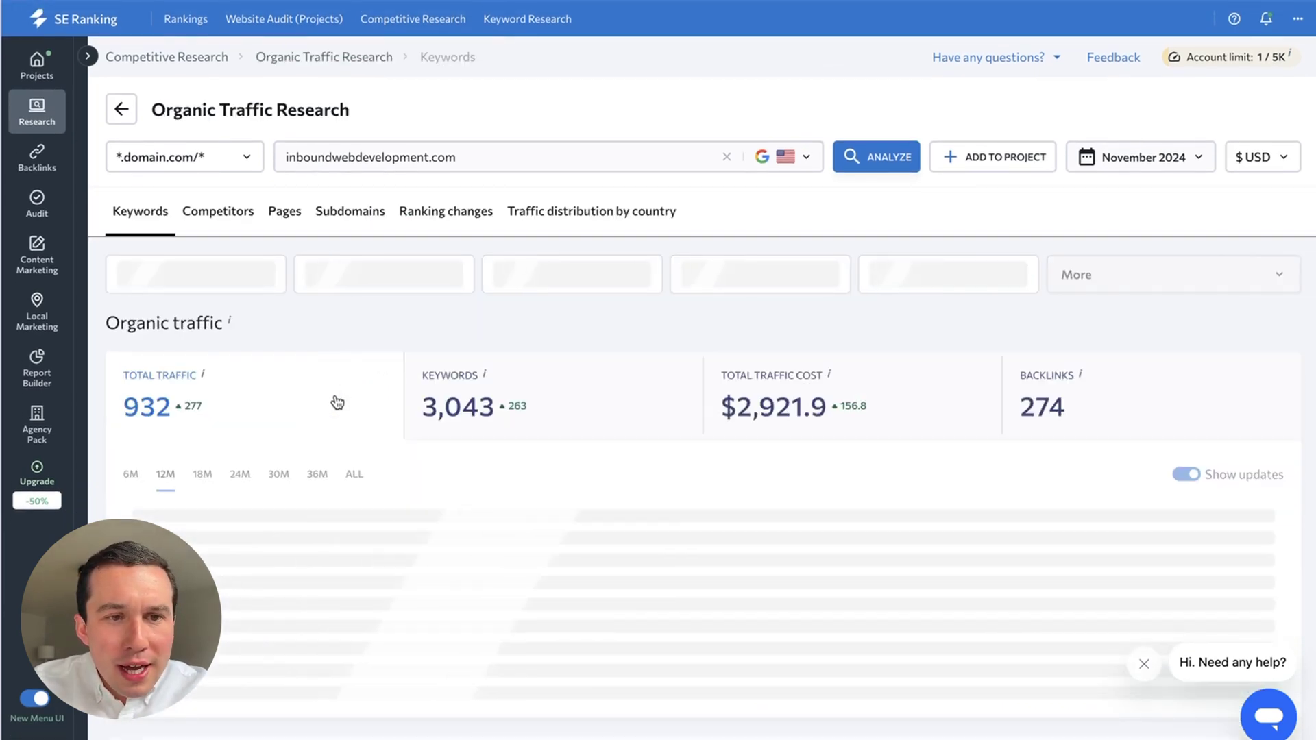
scroll(336, 398, "down", 1)
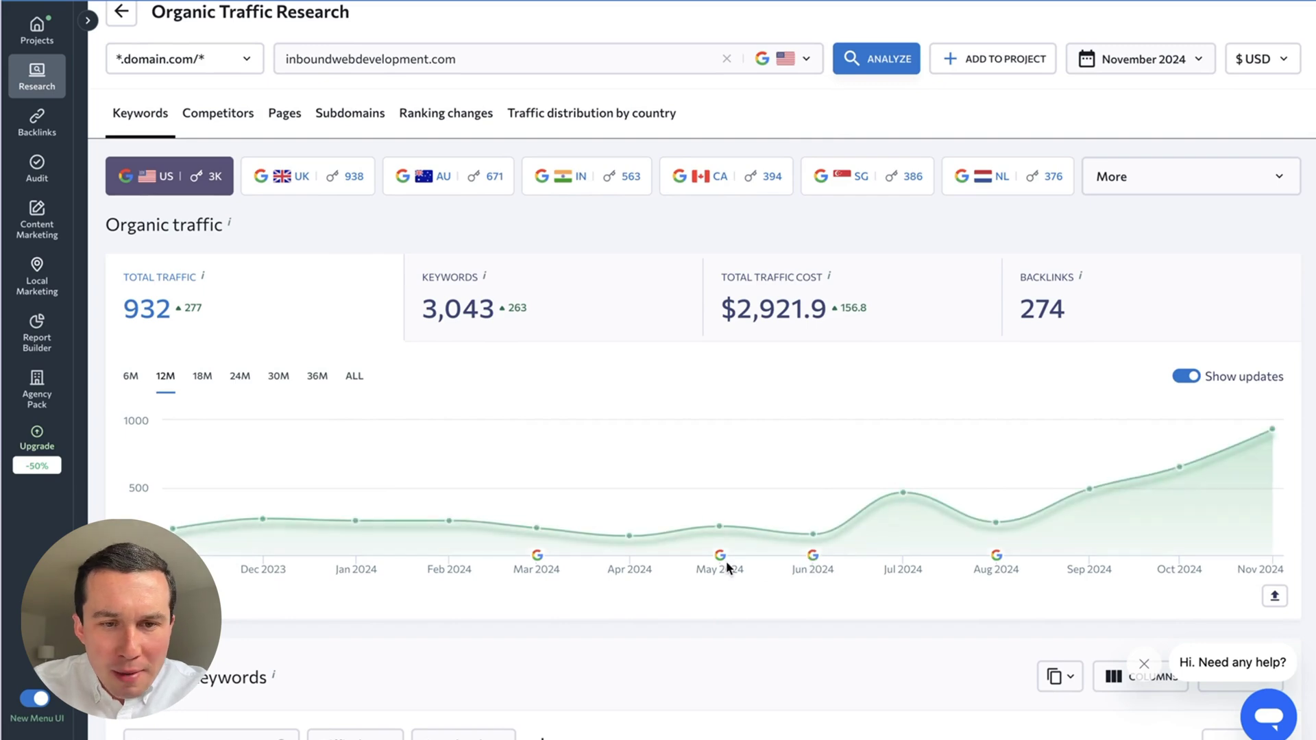
left_click(278, 376)
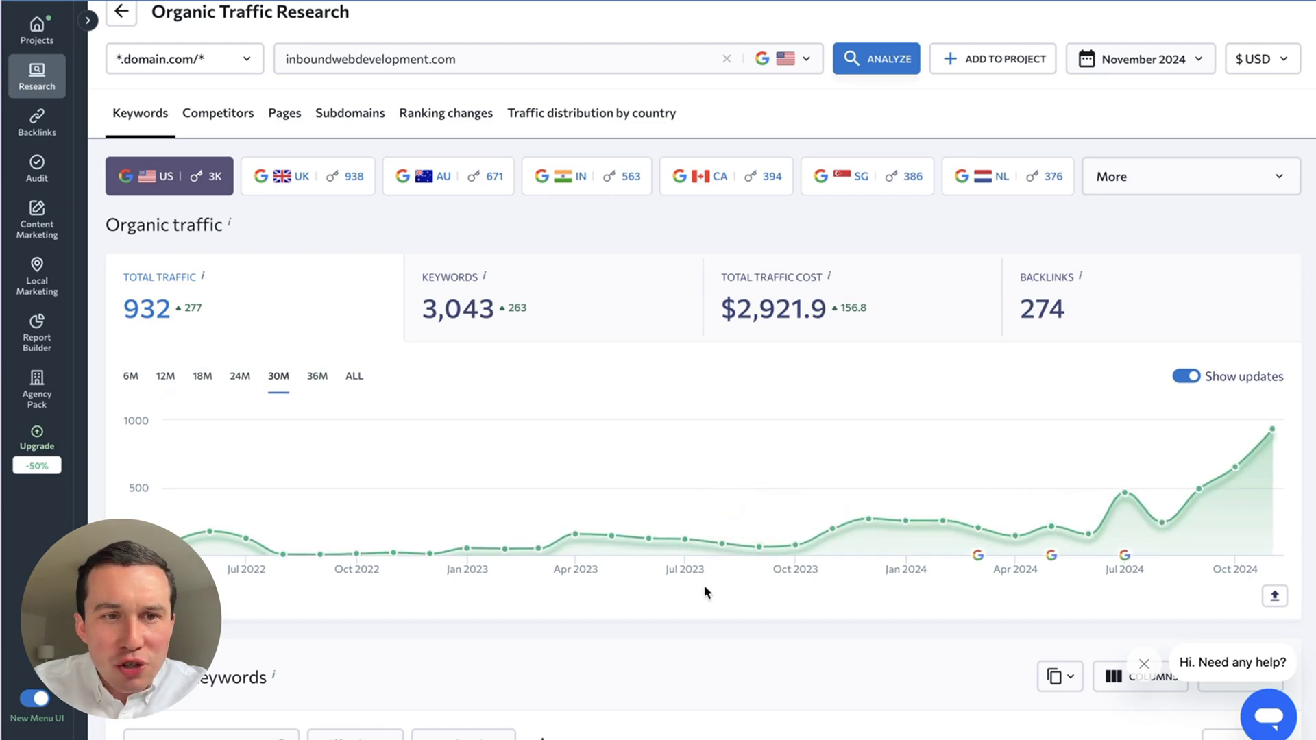
Switch the organic traffic chart to keywords and sort the organic keywords table by ascending position to review the best rankings.
left_click(648, 262)
scroll(638, 293, "down", 8)
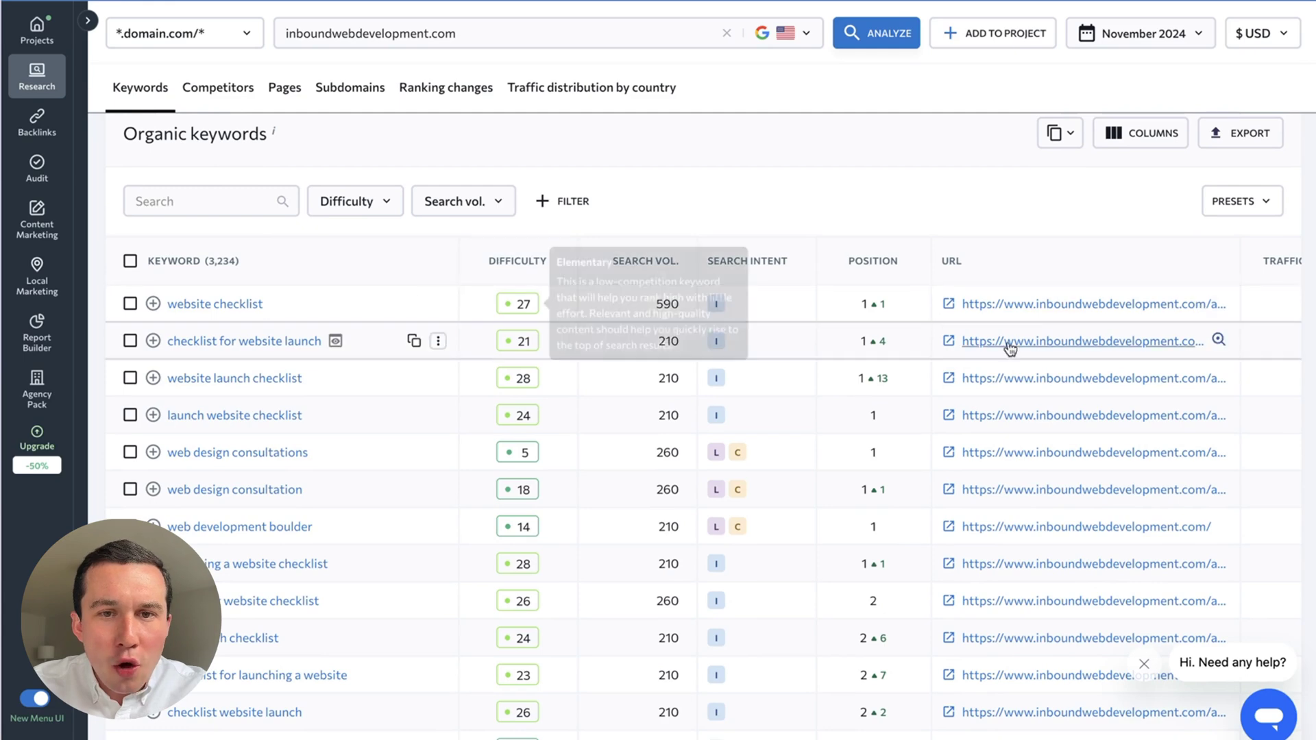
left_click(883, 264)
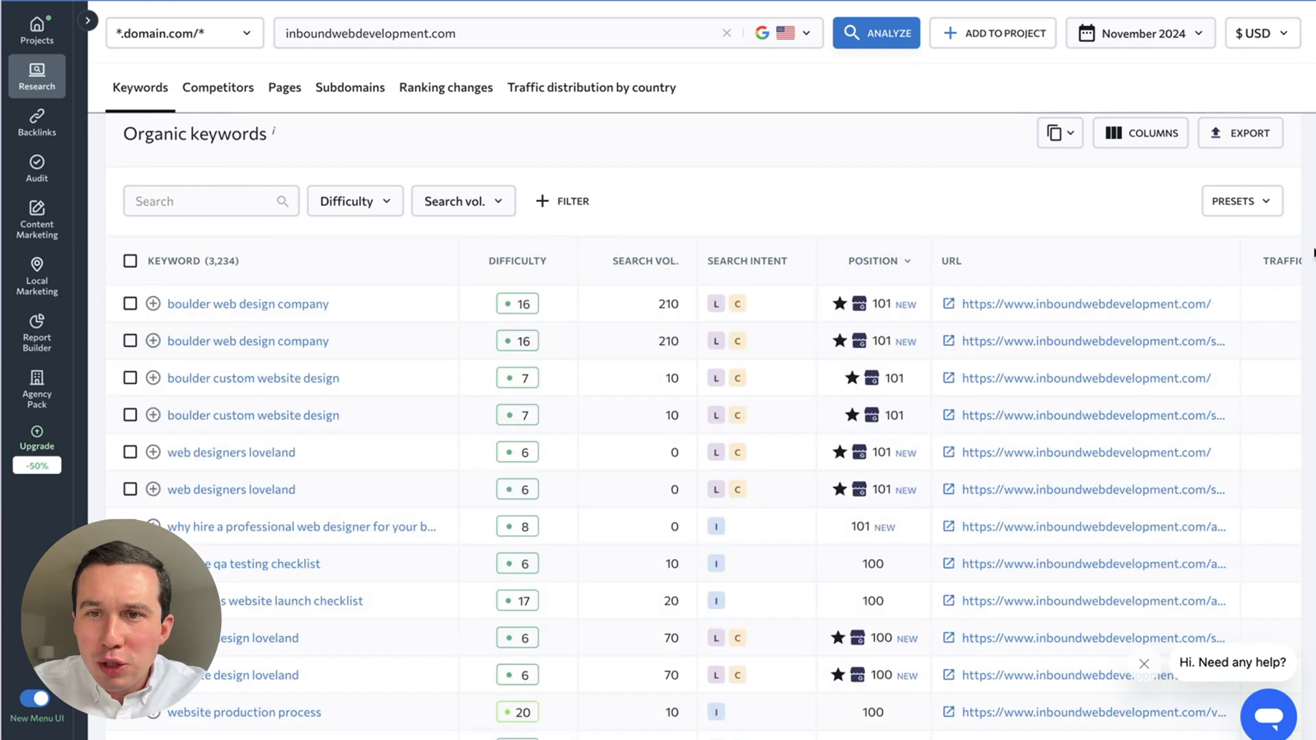
left_click(887, 264)
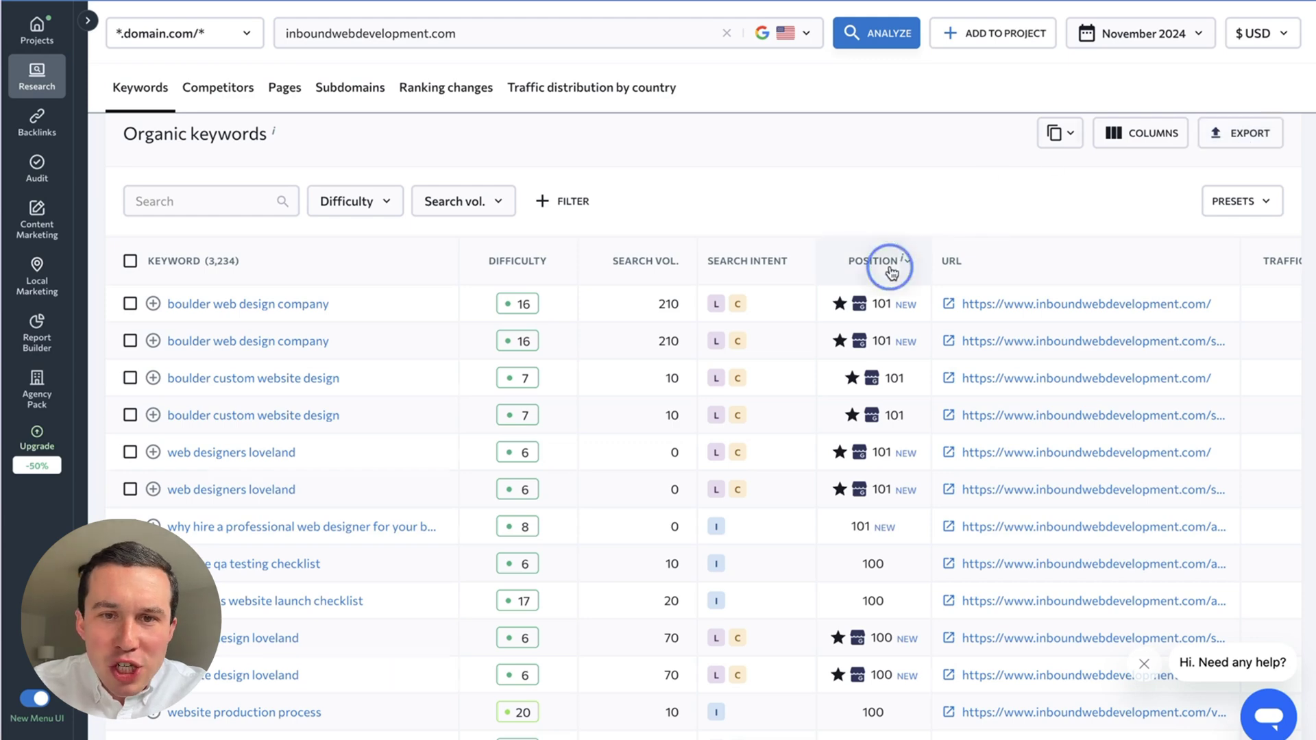
scroll(245, 330, "down", 5)
scroll(292, 358, "down", 12)
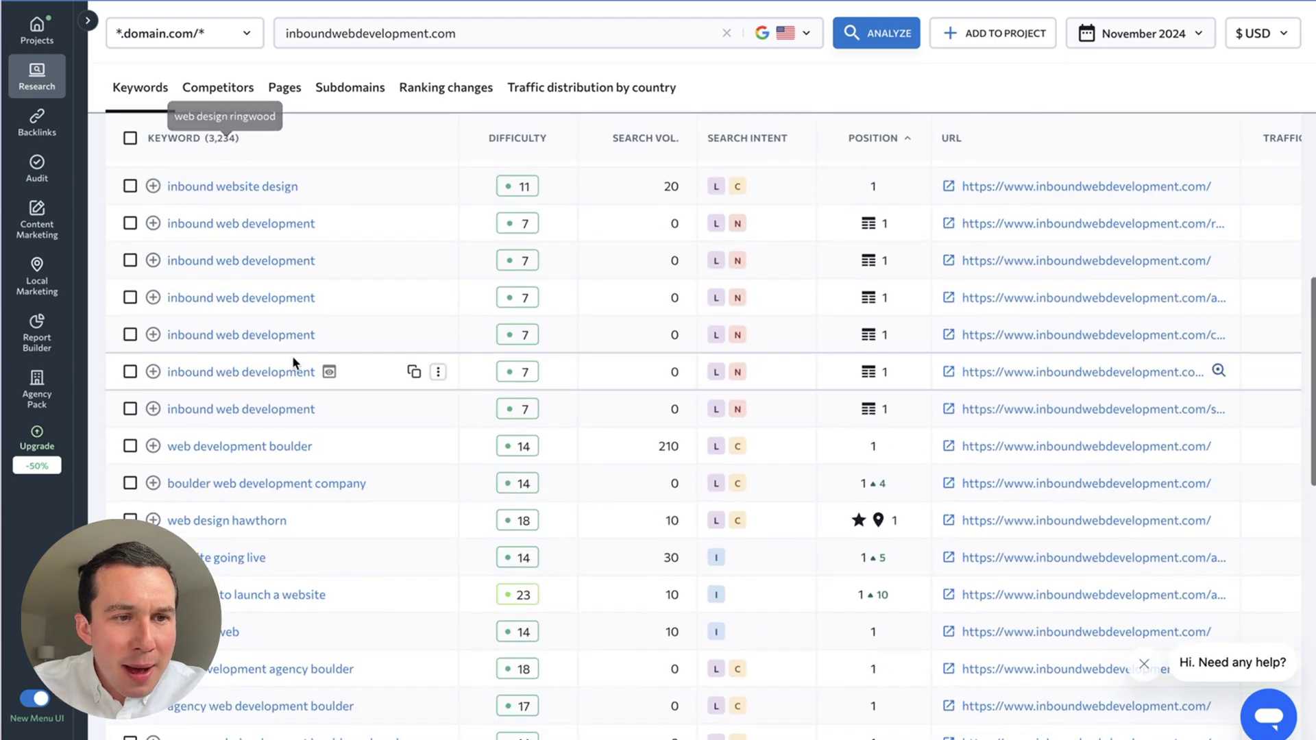
scroll(292, 356, "down", 5)
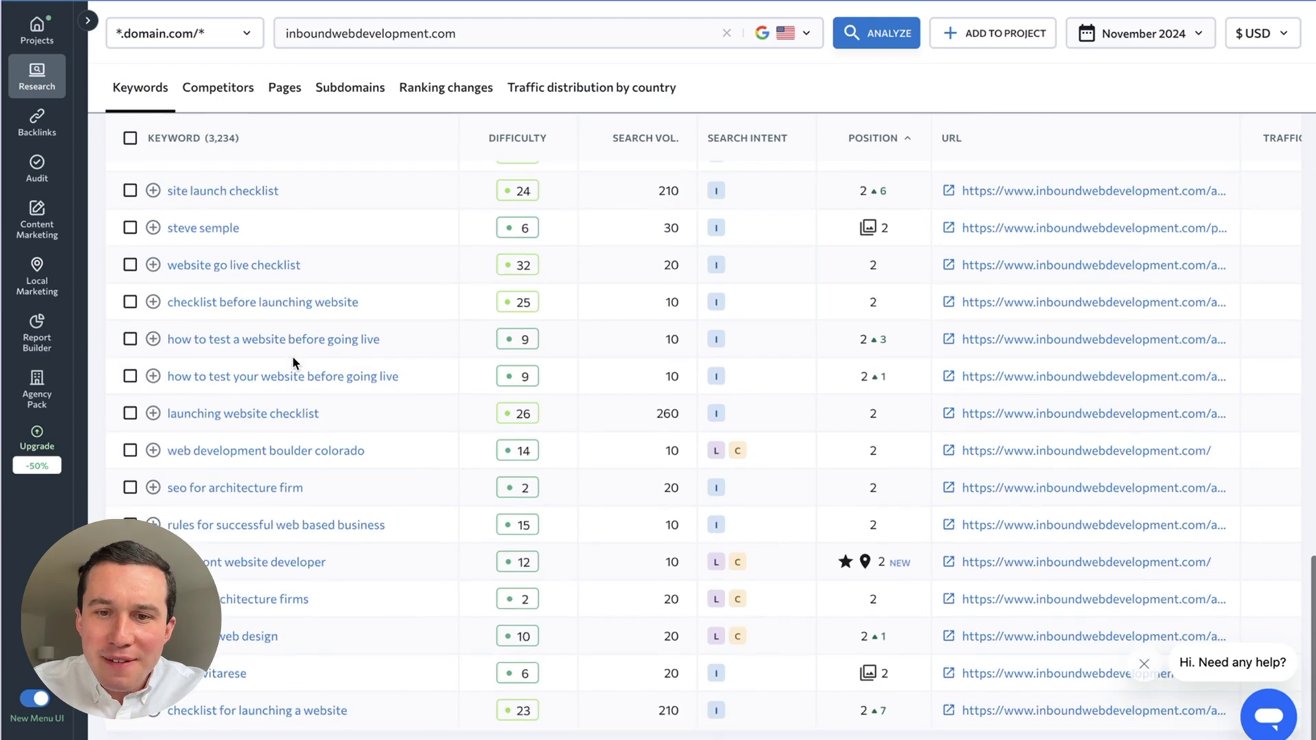
mouse_move(505, 376)
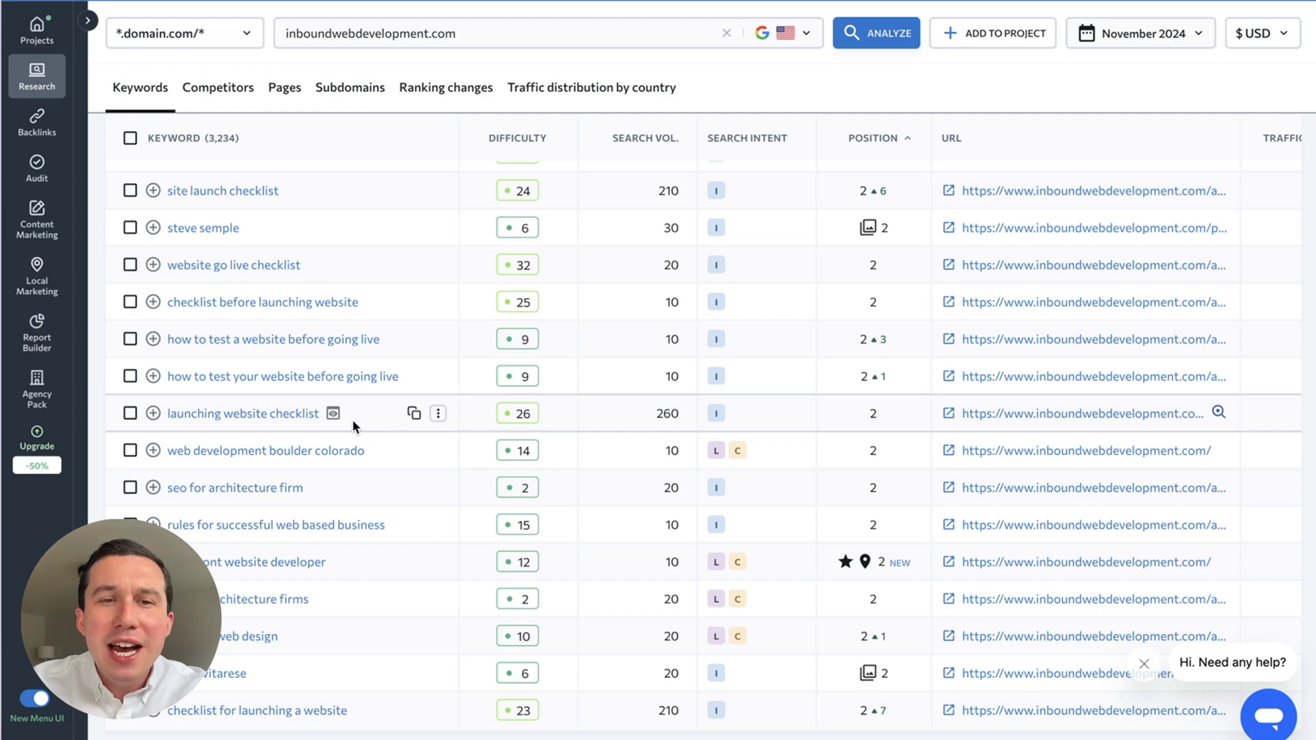
scroll(352, 419, "up", 5)
scroll(352, 419, "up", 6)
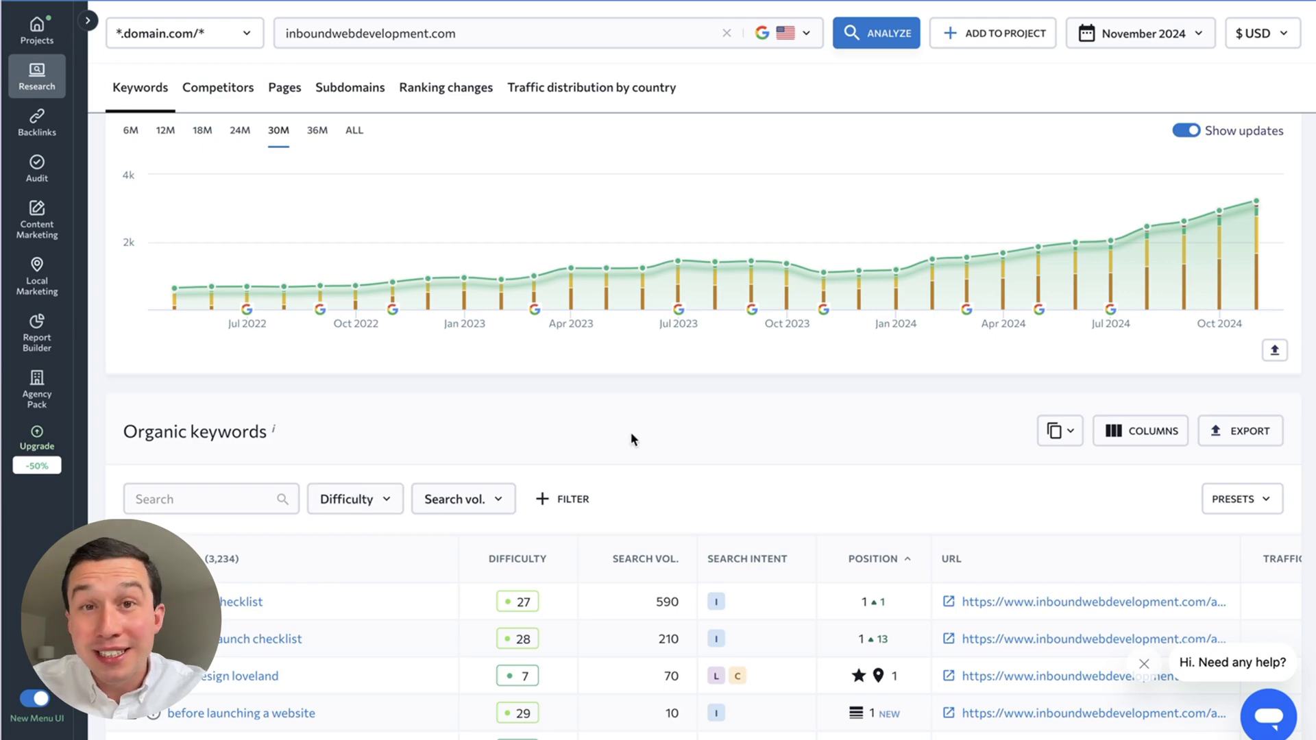
Open Keyword Research and analyze the recent search "denver commercial architects" for Google in the United States.
mouse_move(37, 75)
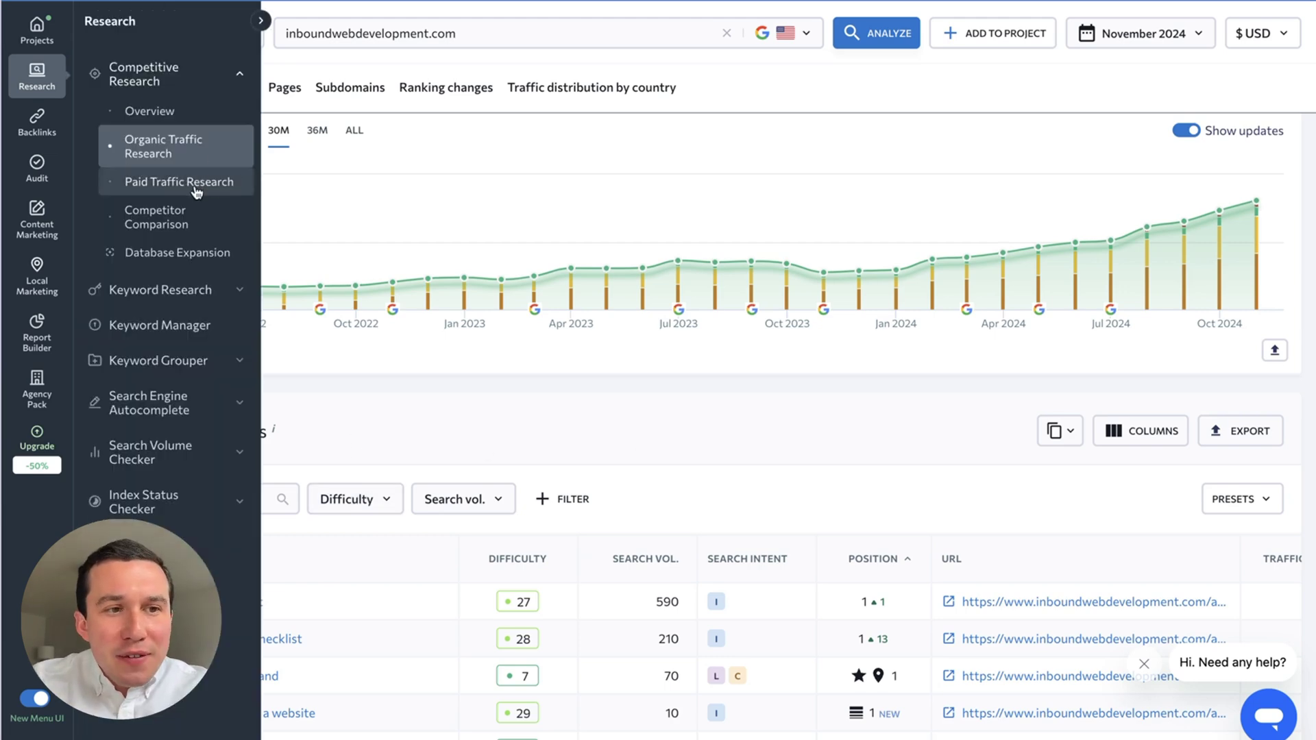
left_click(239, 289)
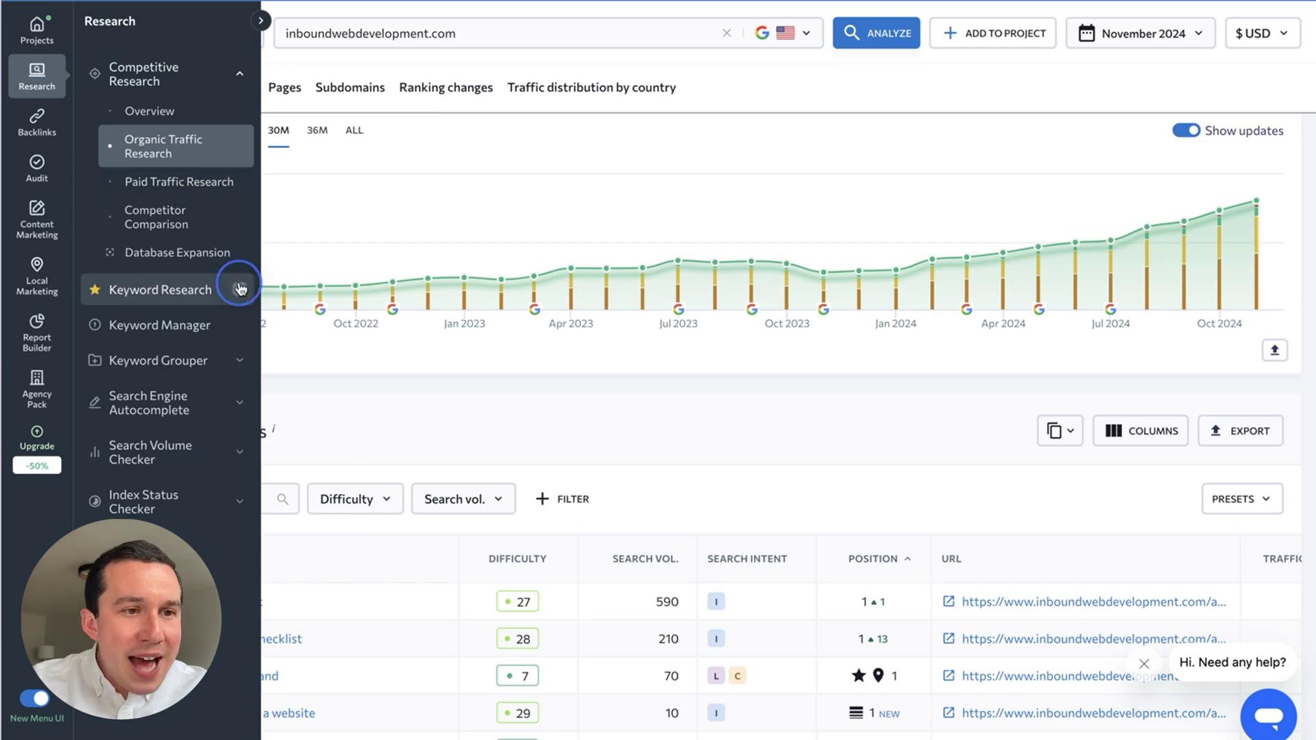
left_click(182, 332)
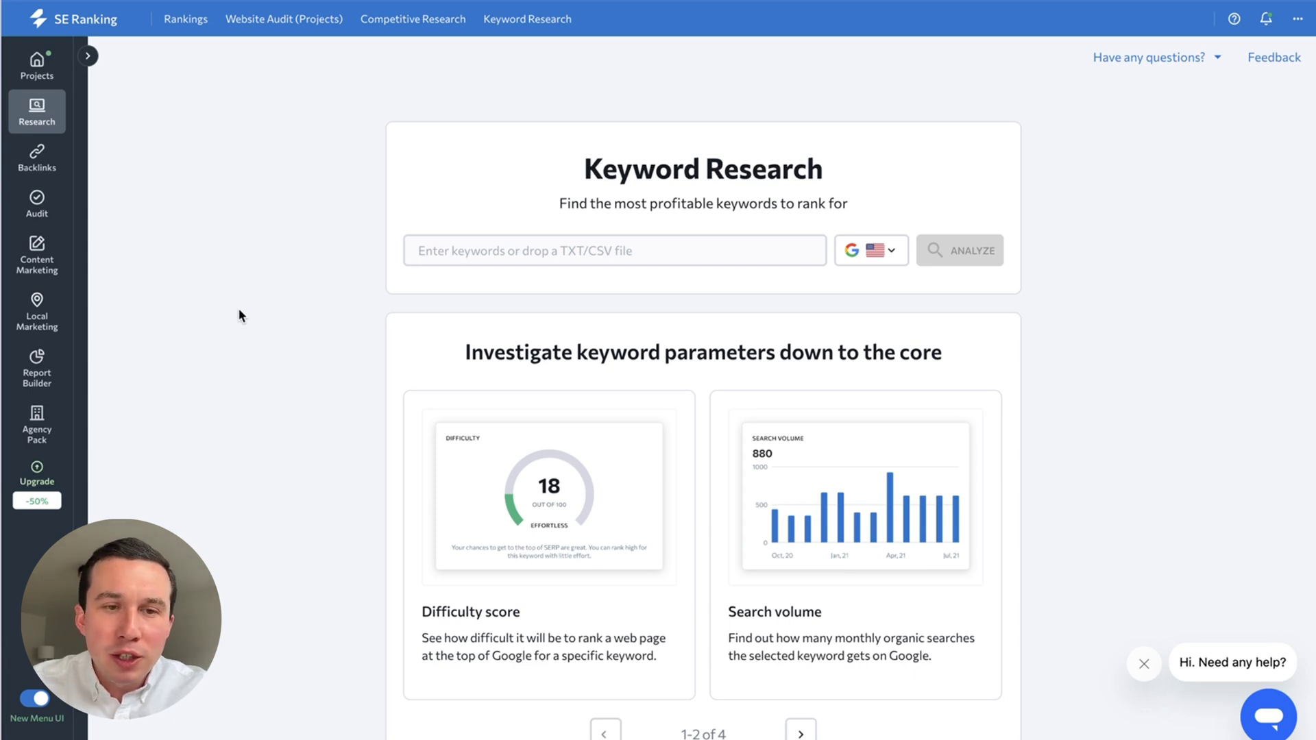
left_click(500, 263)
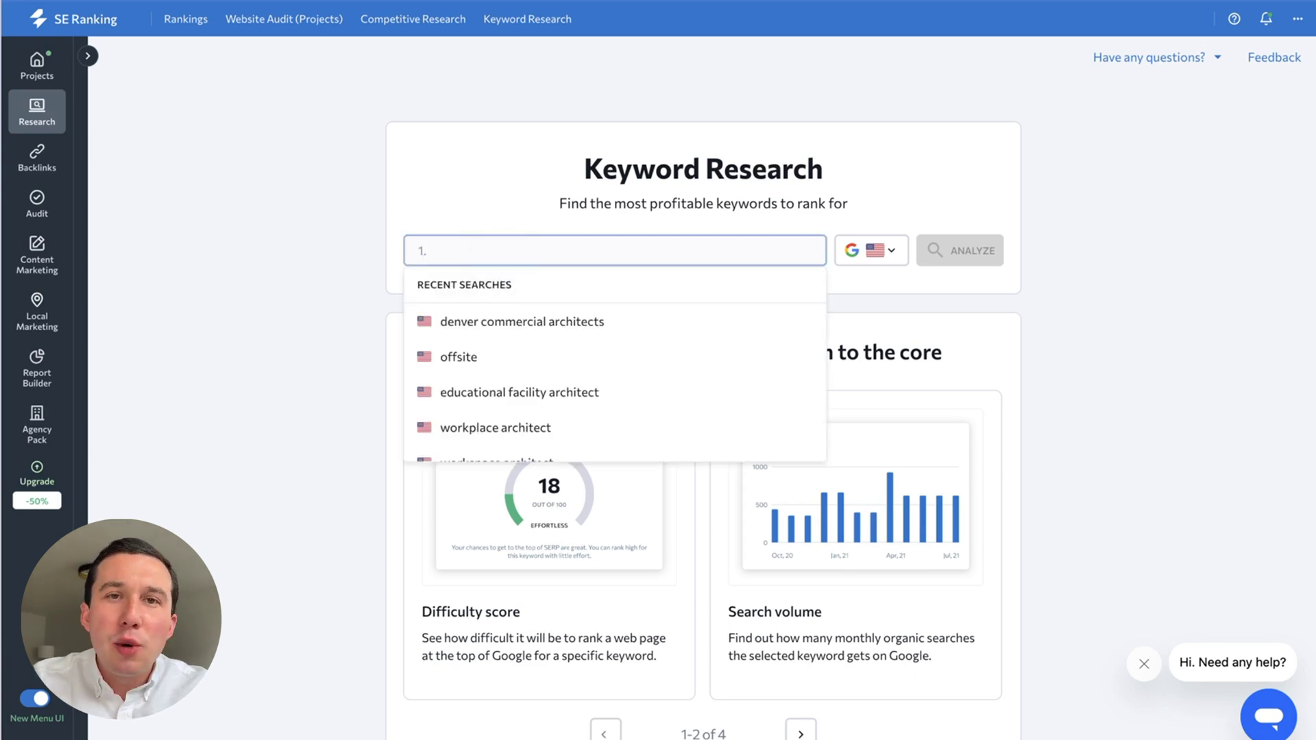
left_click(470, 326)
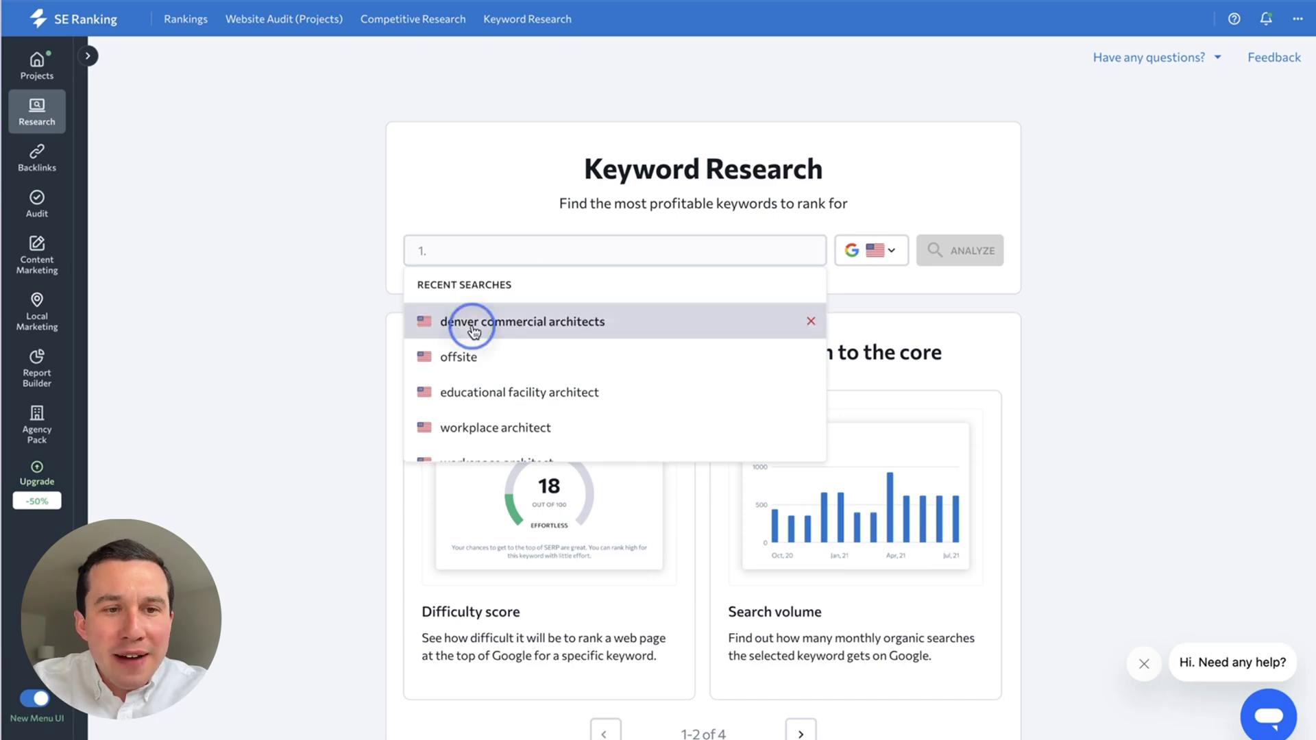
left_click(898, 252)
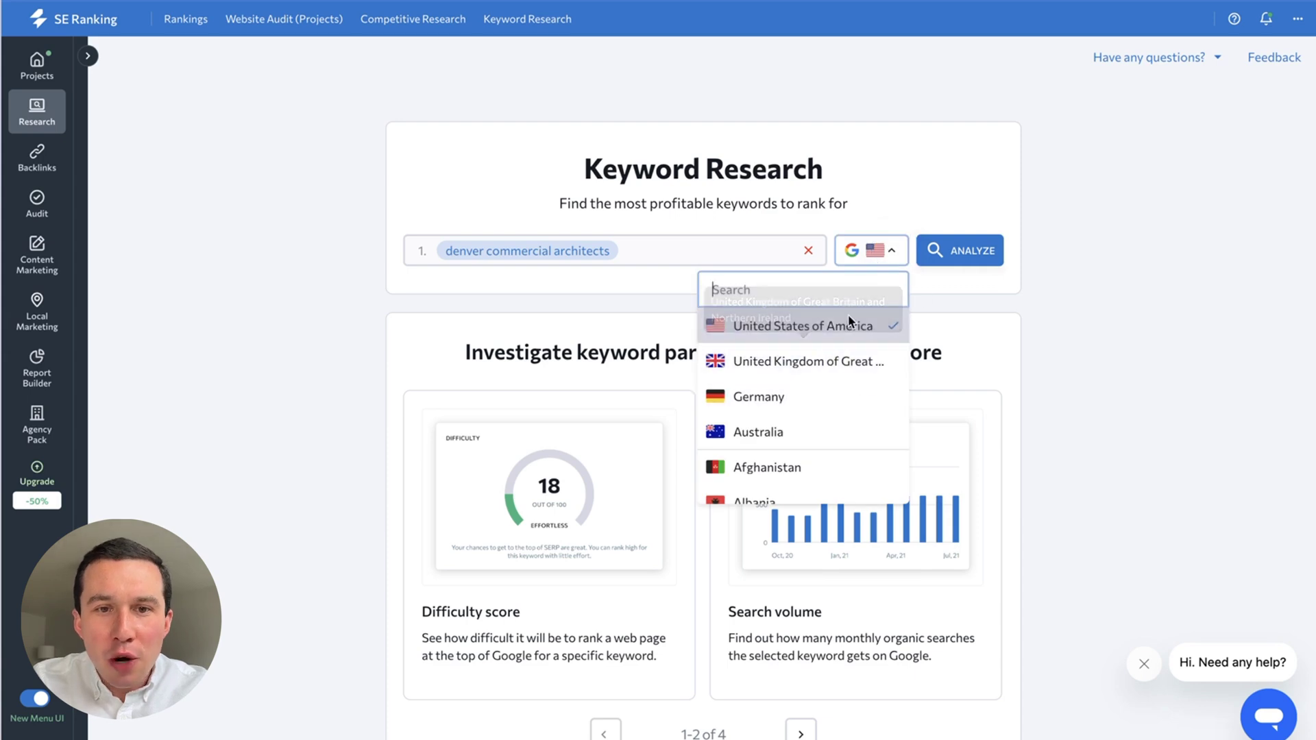
left_click(972, 280)
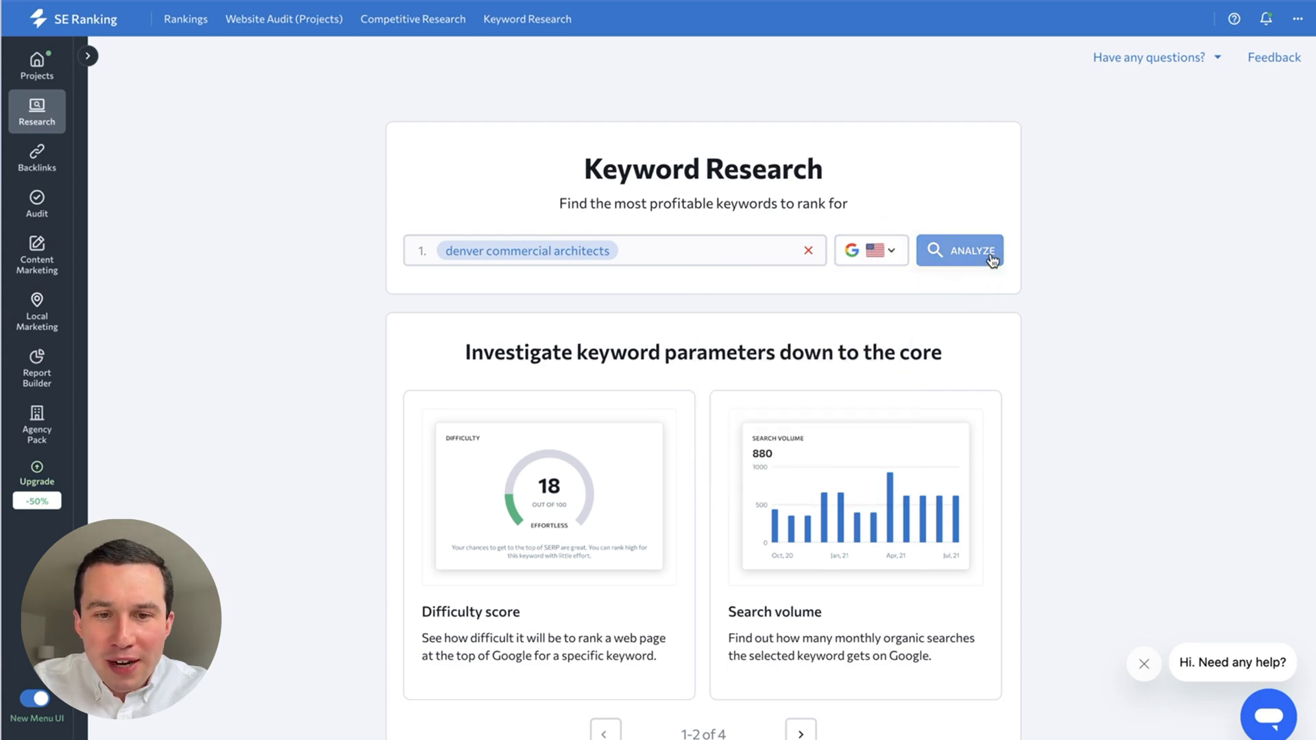
left_click(989, 257)
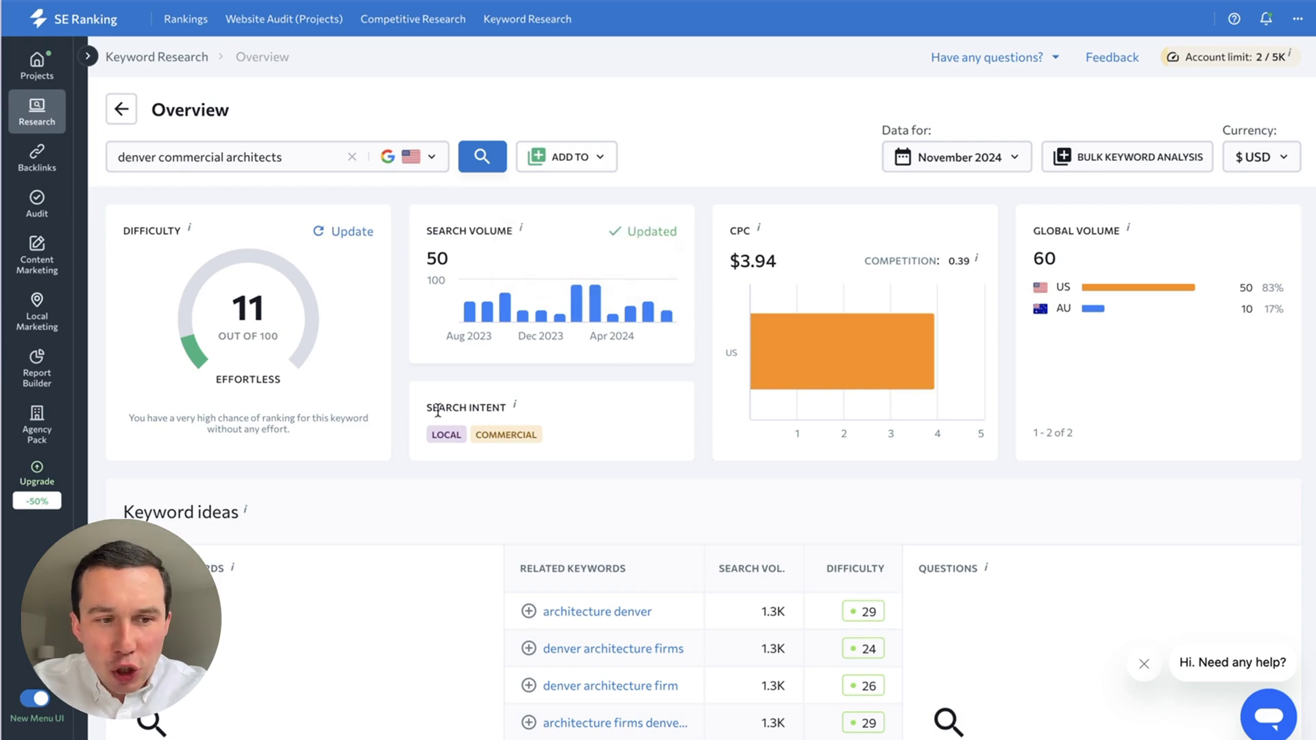
Examine the keyword overview's CPC and search volume metrics, related keyword ideas, SERP overview and ranking dynamics.
mouse_move(861, 366)
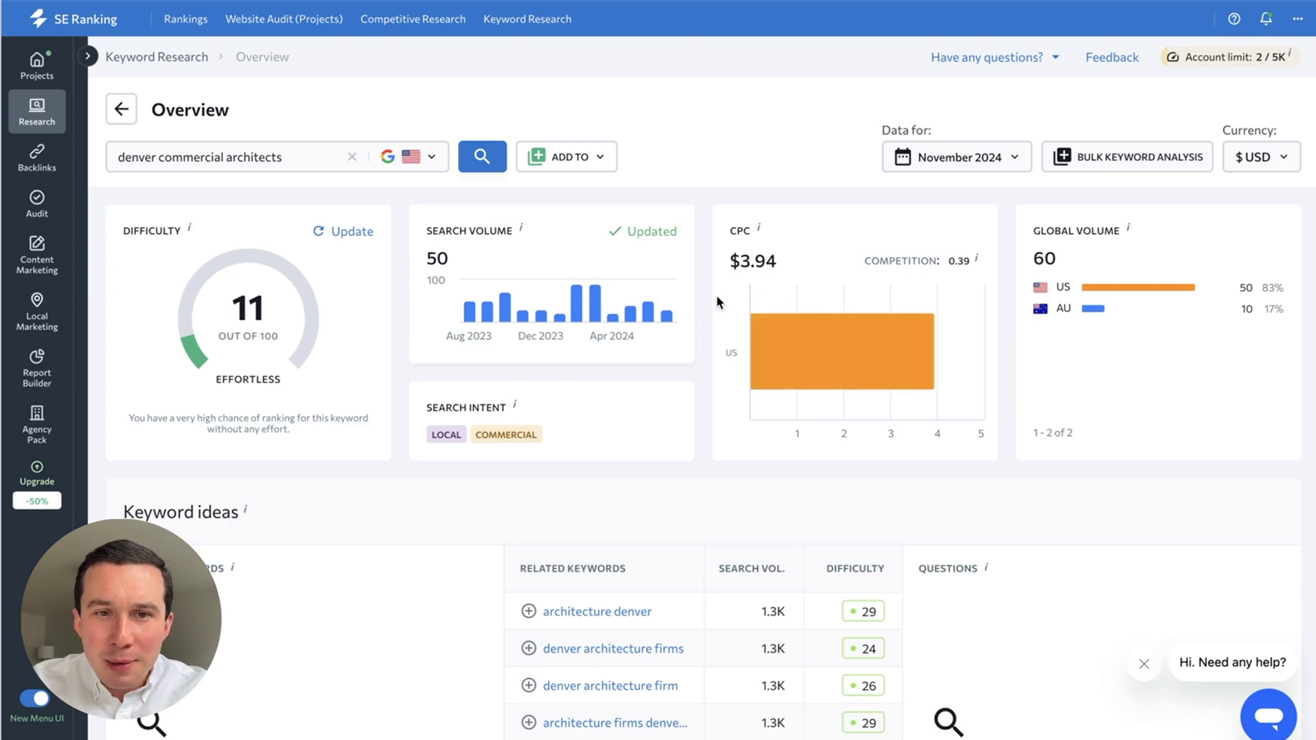
scroll(767, 200, "down", 7)
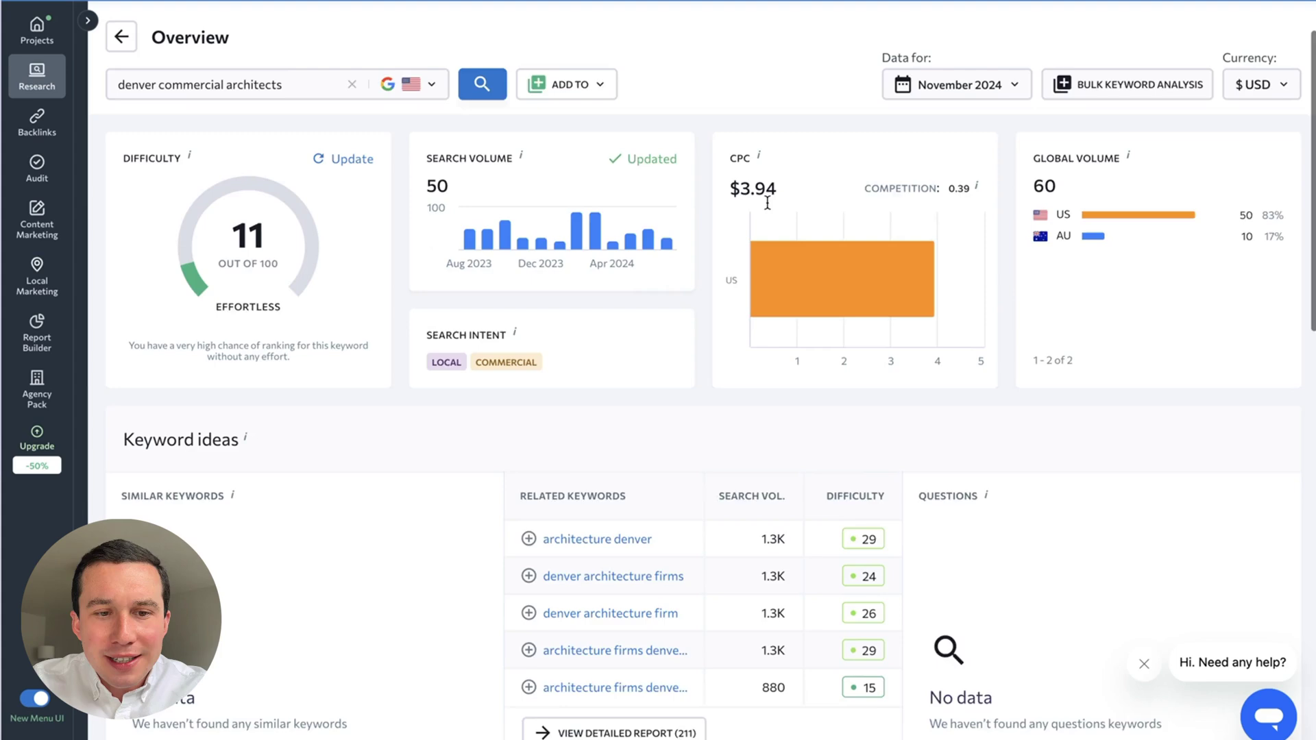
scroll(522, 280, "down", 2)
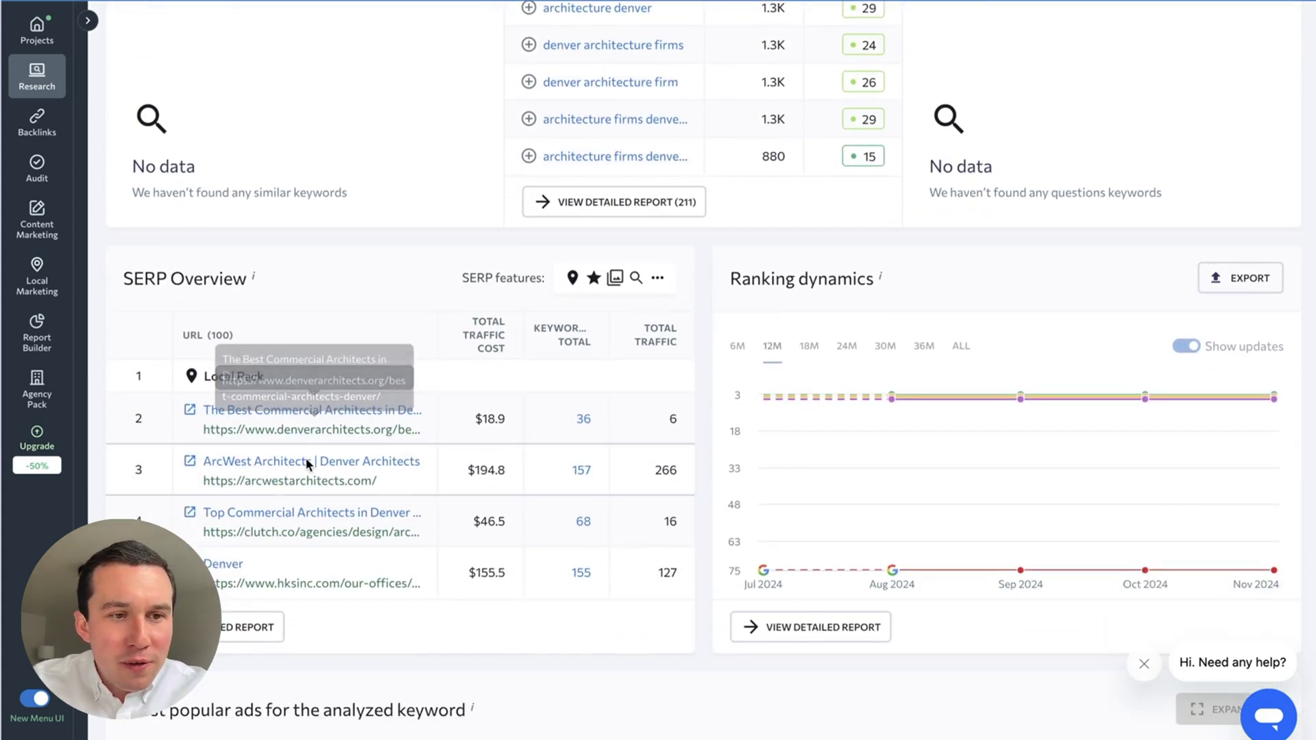
scroll(302, 514, "down", 1)
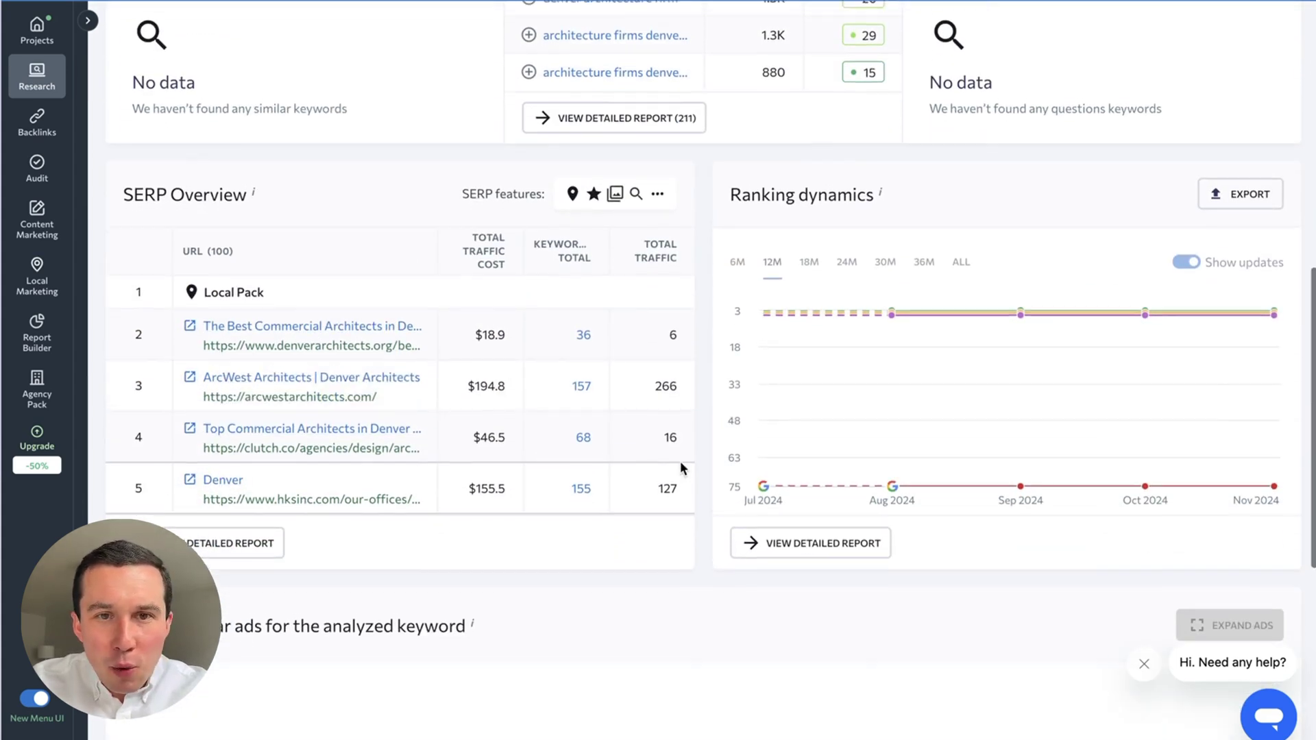
scroll(1210, 340, "up", 8)
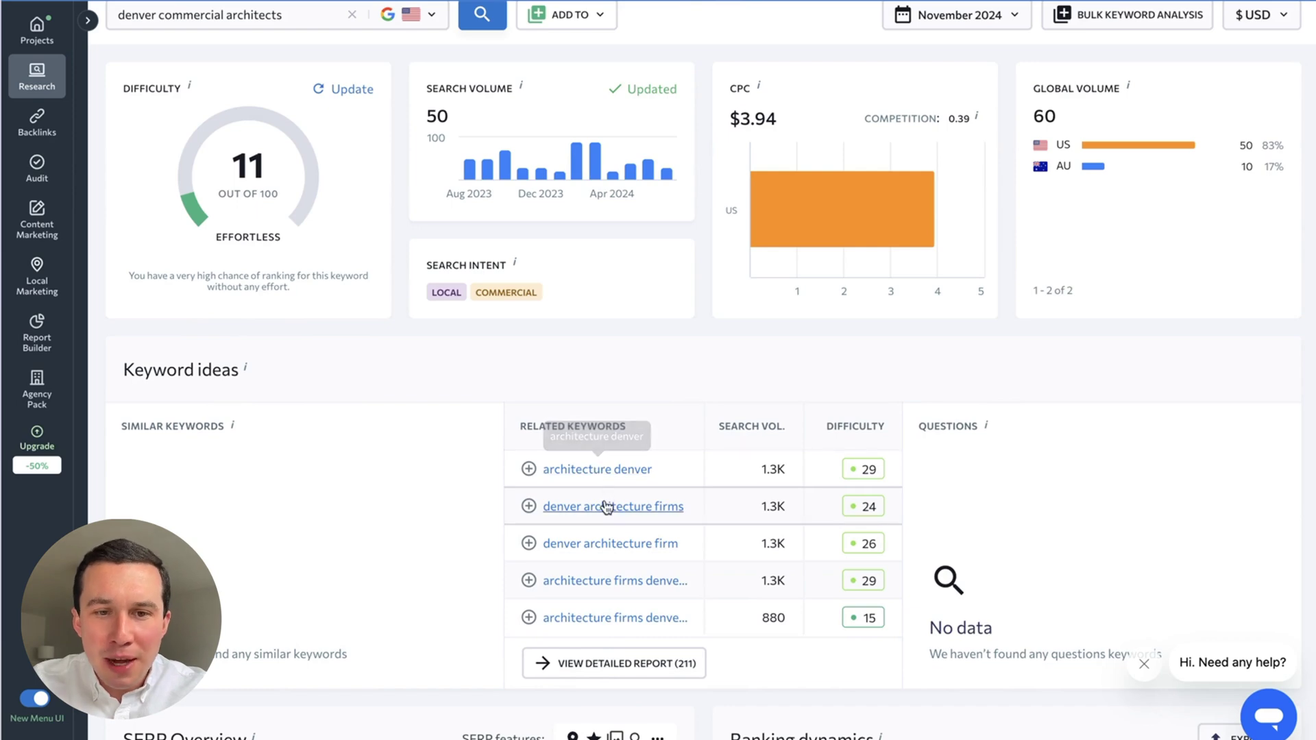
left_click(643, 436)
scroll(694, 440, "up", 3)
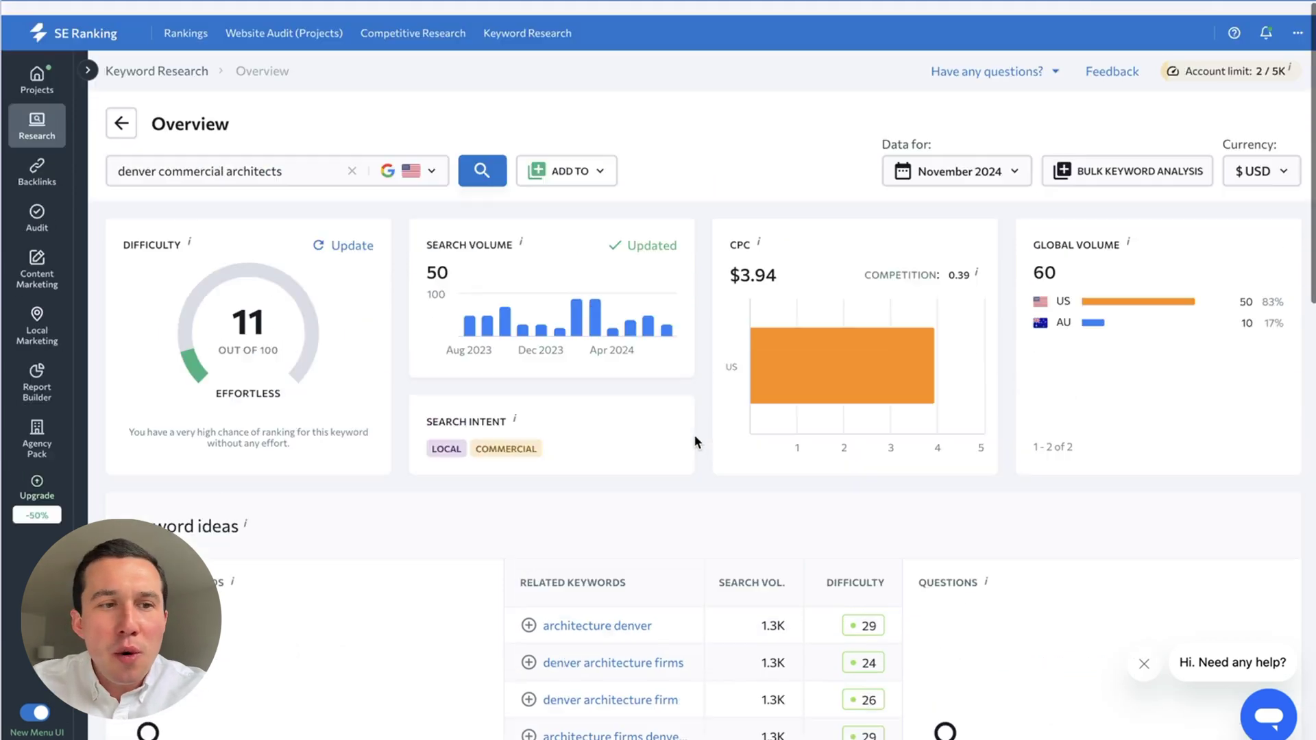
Return to the Keyword Research entry page and add "workplace architect" as a second keyword for analysis.
left_click(37, 106)
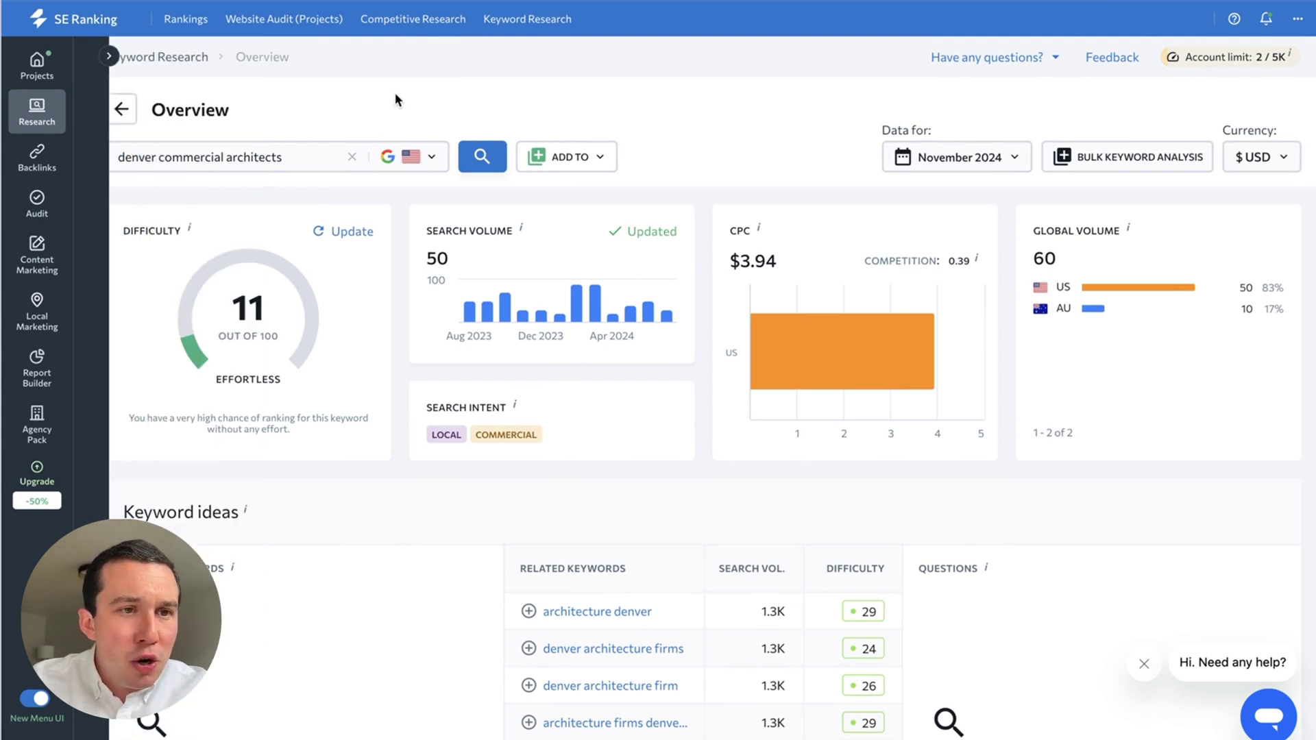
left_click(246, 163)
left_click(121, 109)
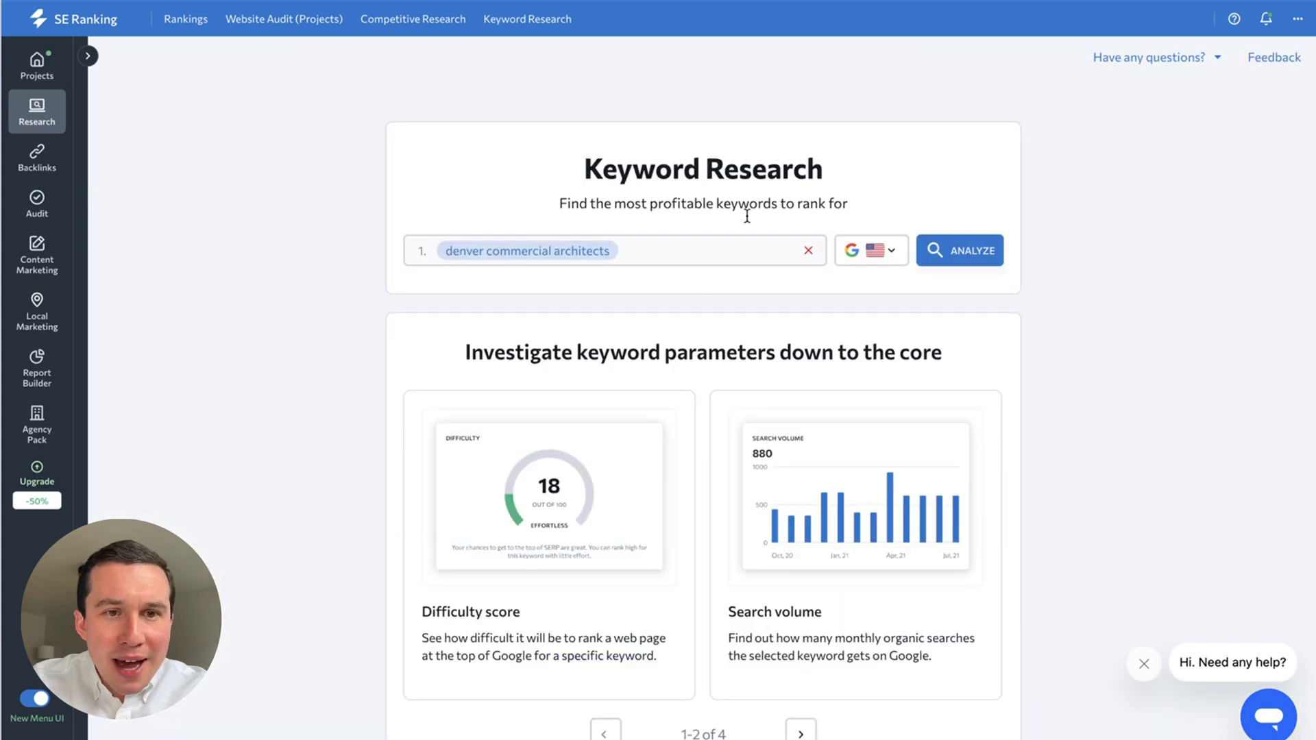
left_click(679, 259)
left_click(574, 414)
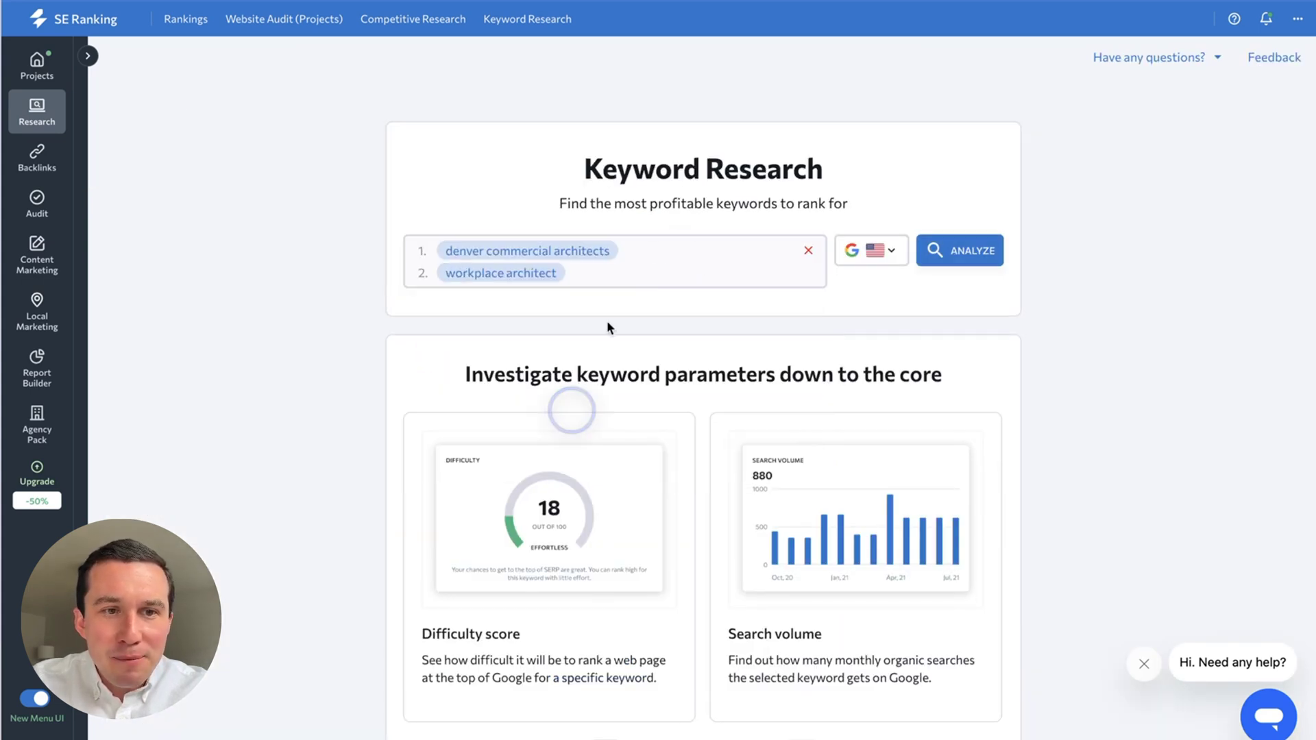
left_click(668, 278)
left_click(267, 182)
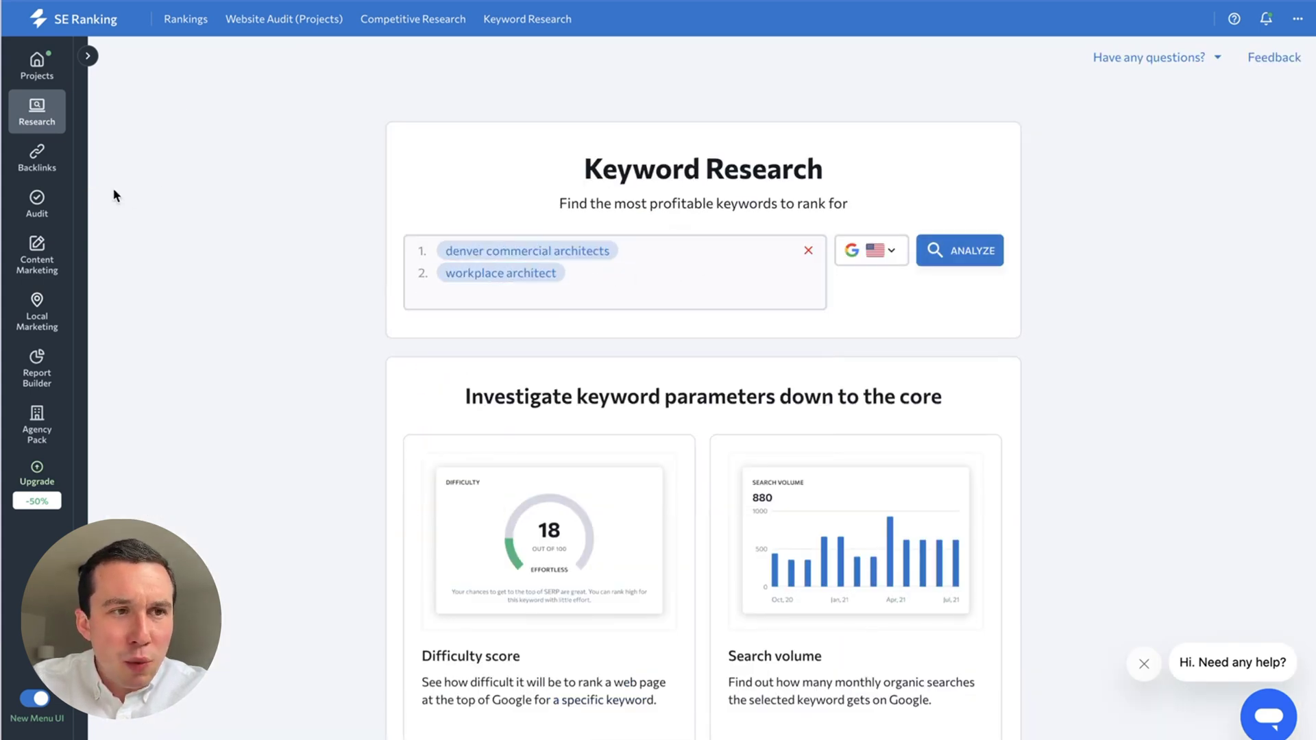
Open Keyword Manager and view the keywords in the JMA Sitemap list.
mouse_move(35, 172)
scroll(134, 246, "down", 1)
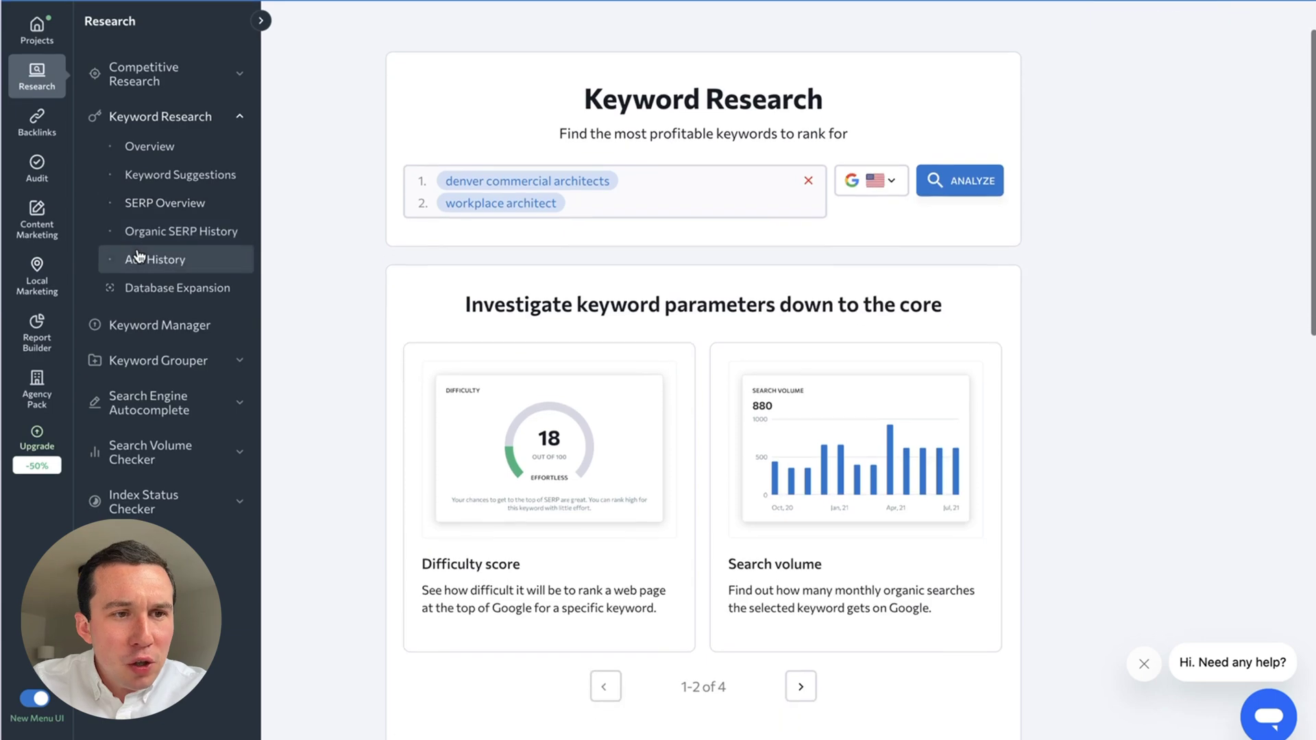
left_click(241, 360)
left_click(187, 325)
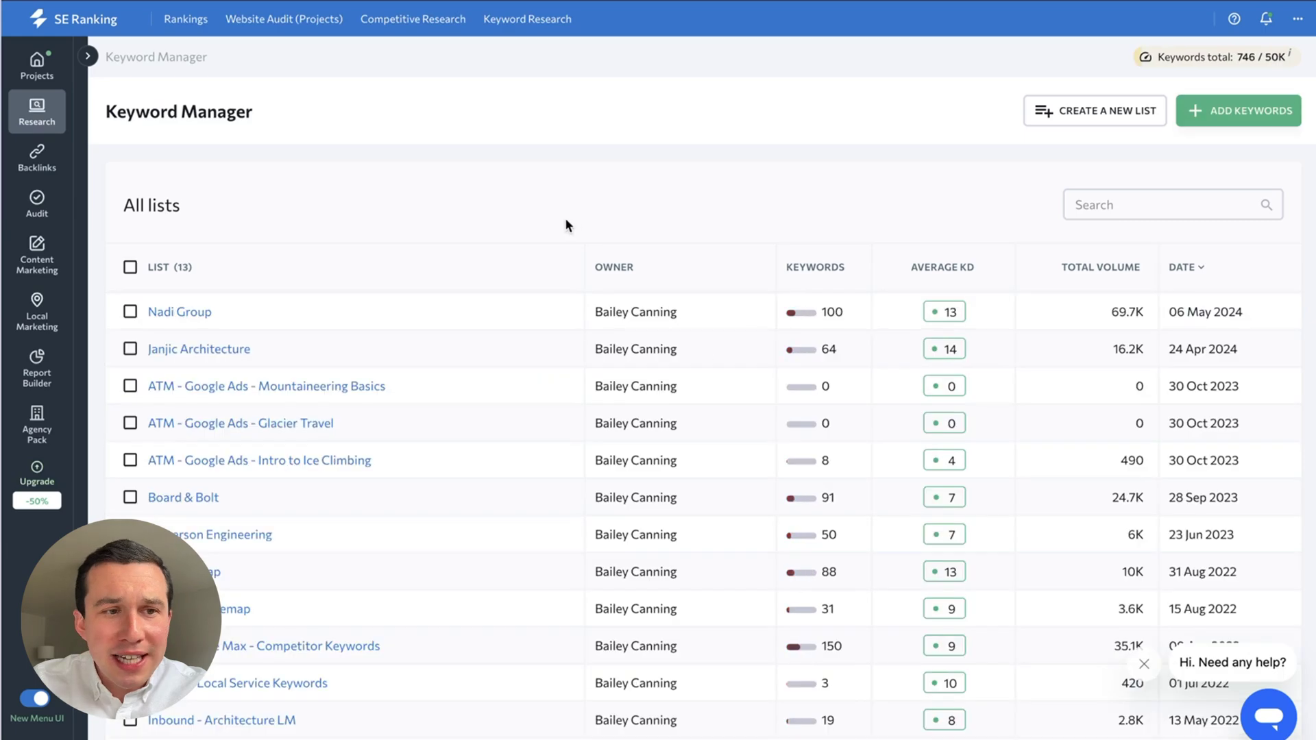
scroll(220, 455, "down", 3)
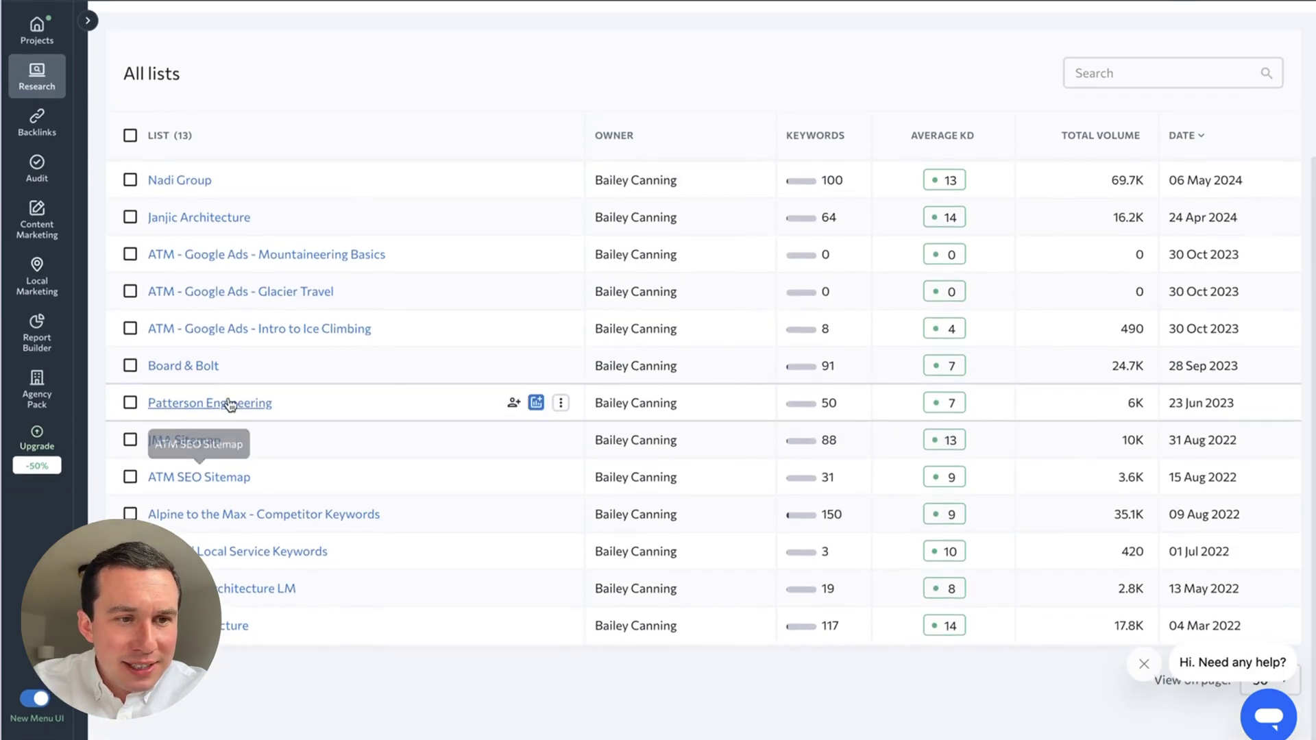
left_click(211, 440)
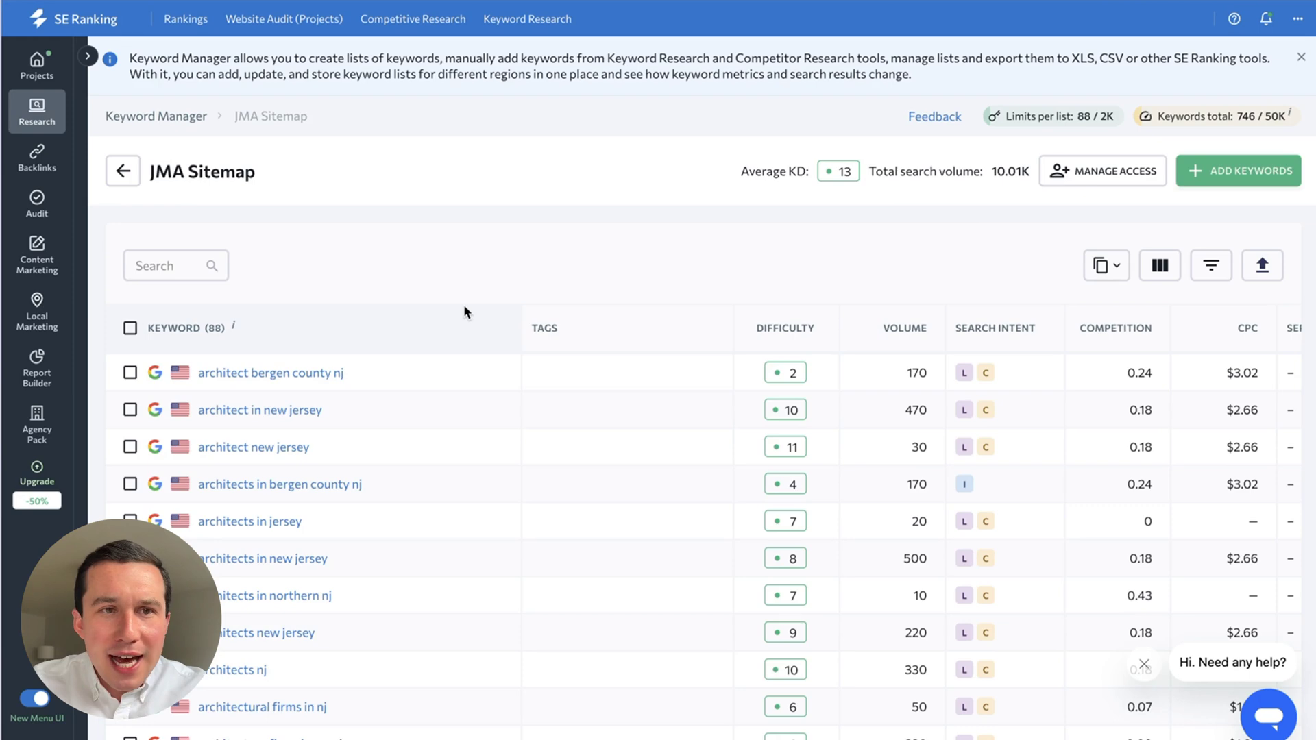
Open the inboundwebdevelopment.com project's Marketing Plan and examine its task checklist for introduction, setup and technical SEO improvements.
left_click(90, 59)
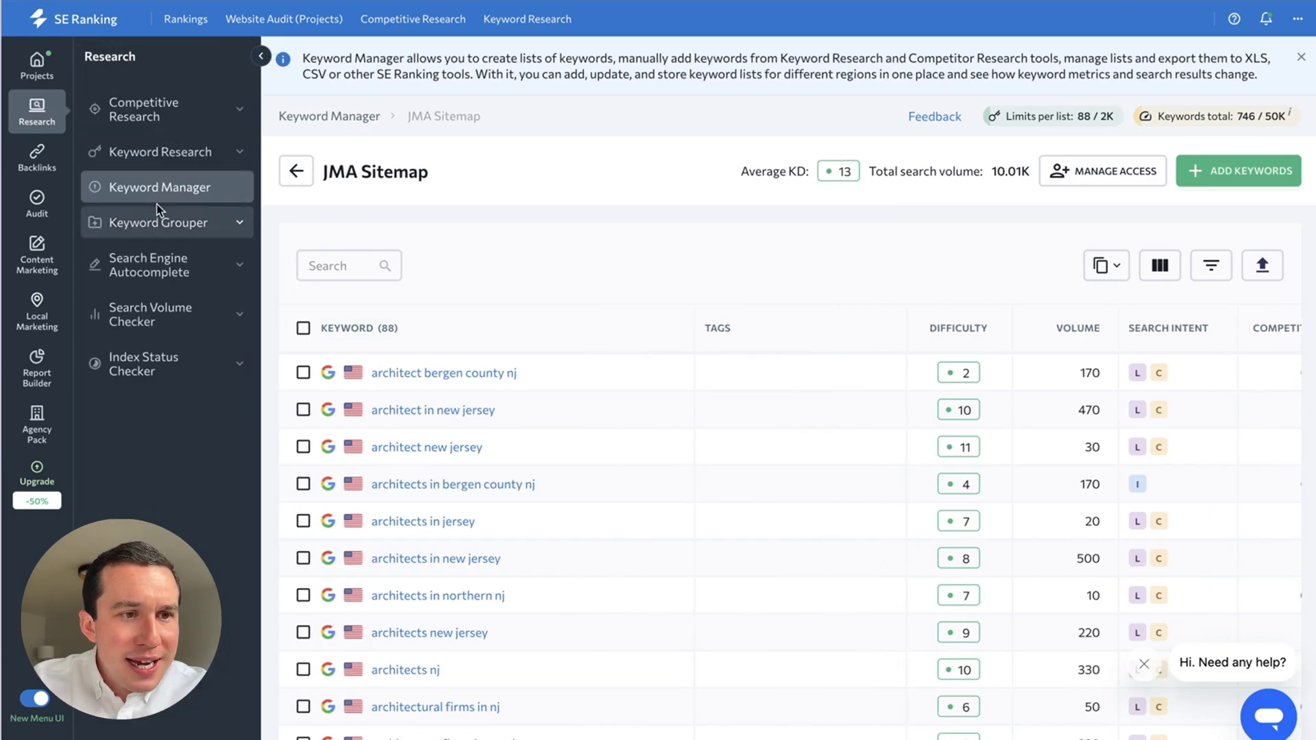
mouse_move(43, 79)
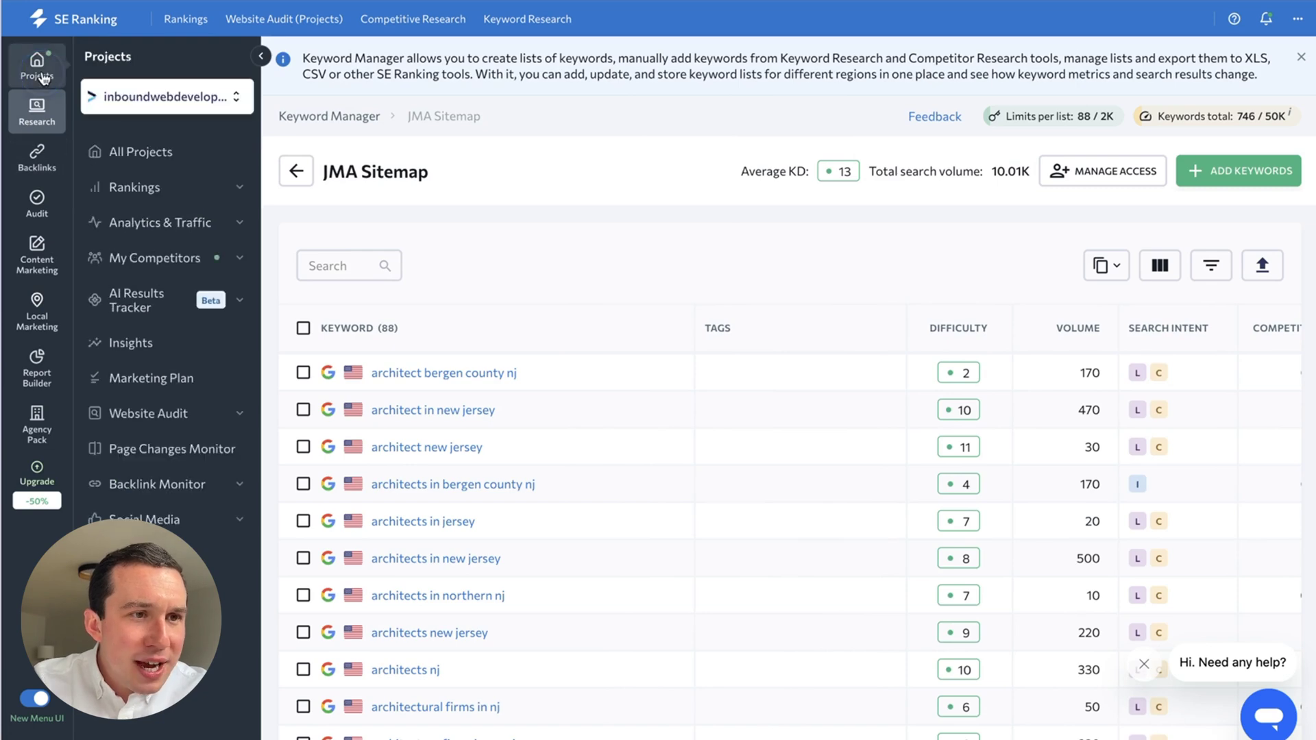
left_click(228, 382)
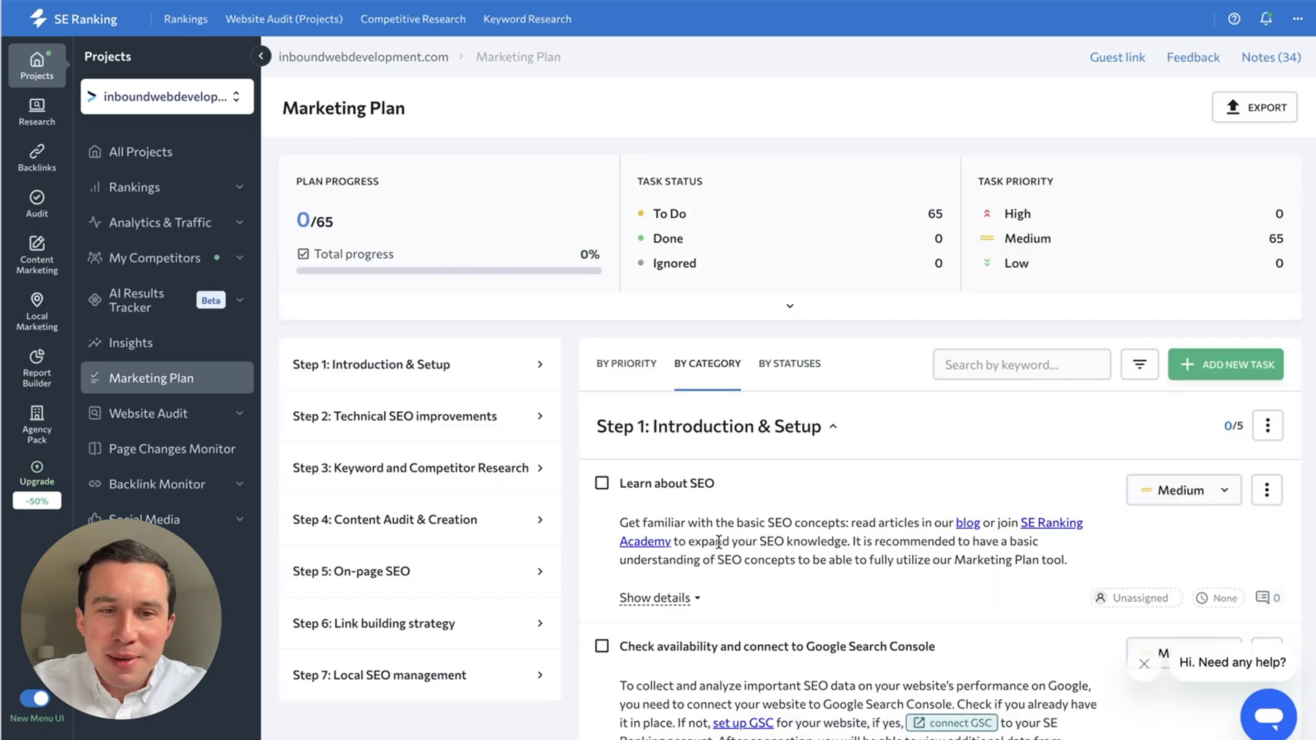
scroll(690, 451, "down", 1)
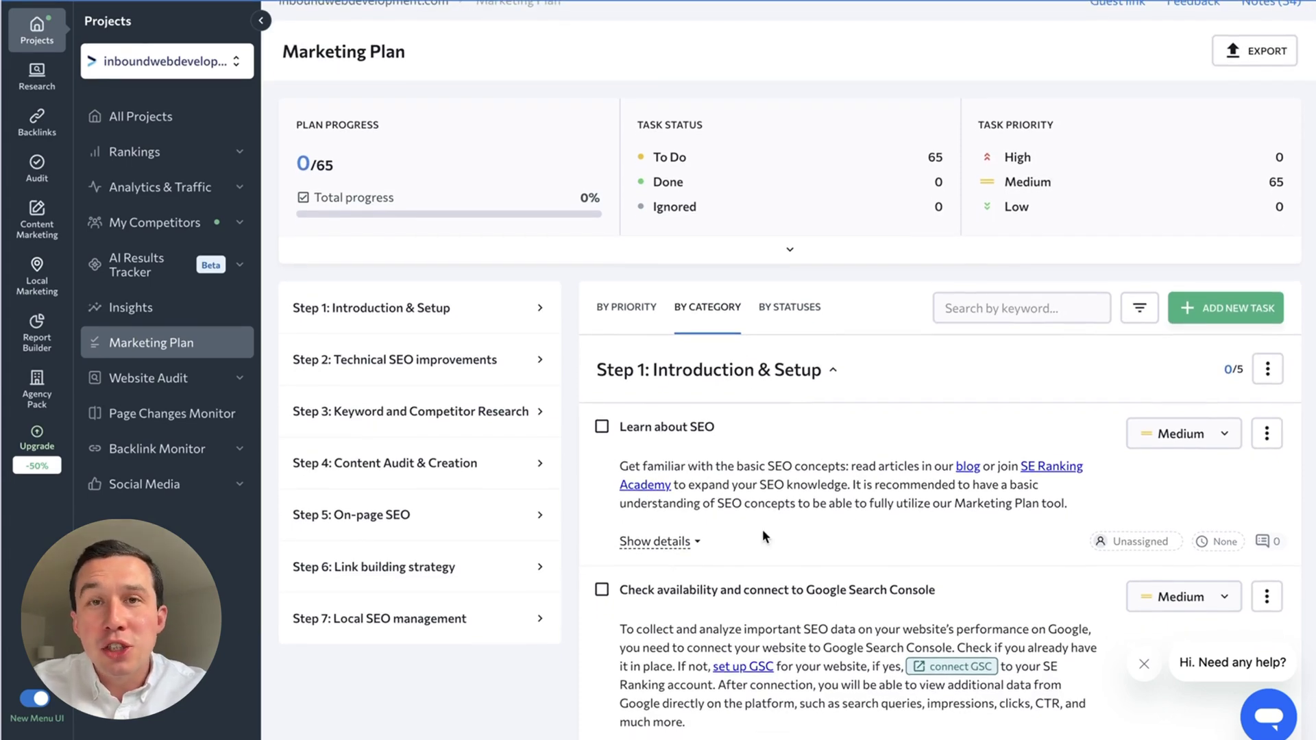
scroll(814, 574, "down", 1)
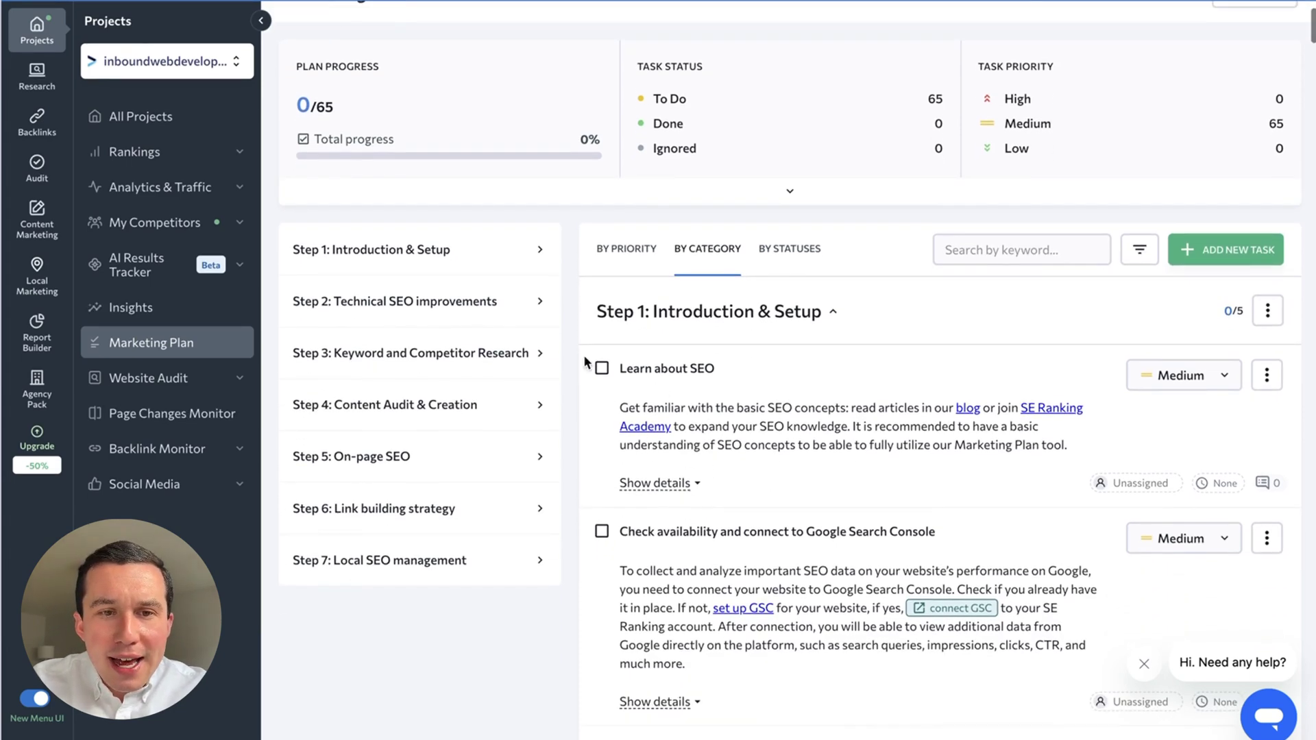
scroll(814, 574, "down", 15)
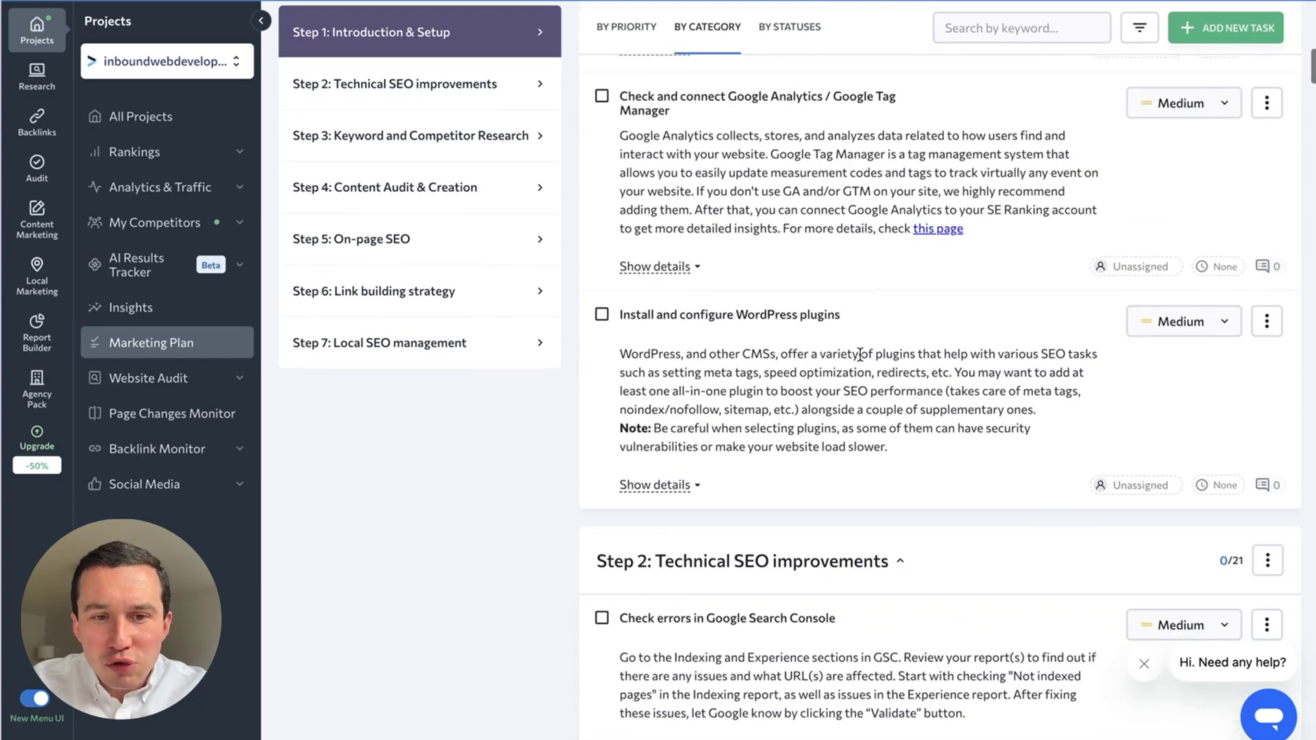
Examine the Marketing Plan's technical SEO tasks, from the SSL certificate and 404 checks through canonical tags, site speed and Hreflang tags.
scroll(803, 469, "down", 8)
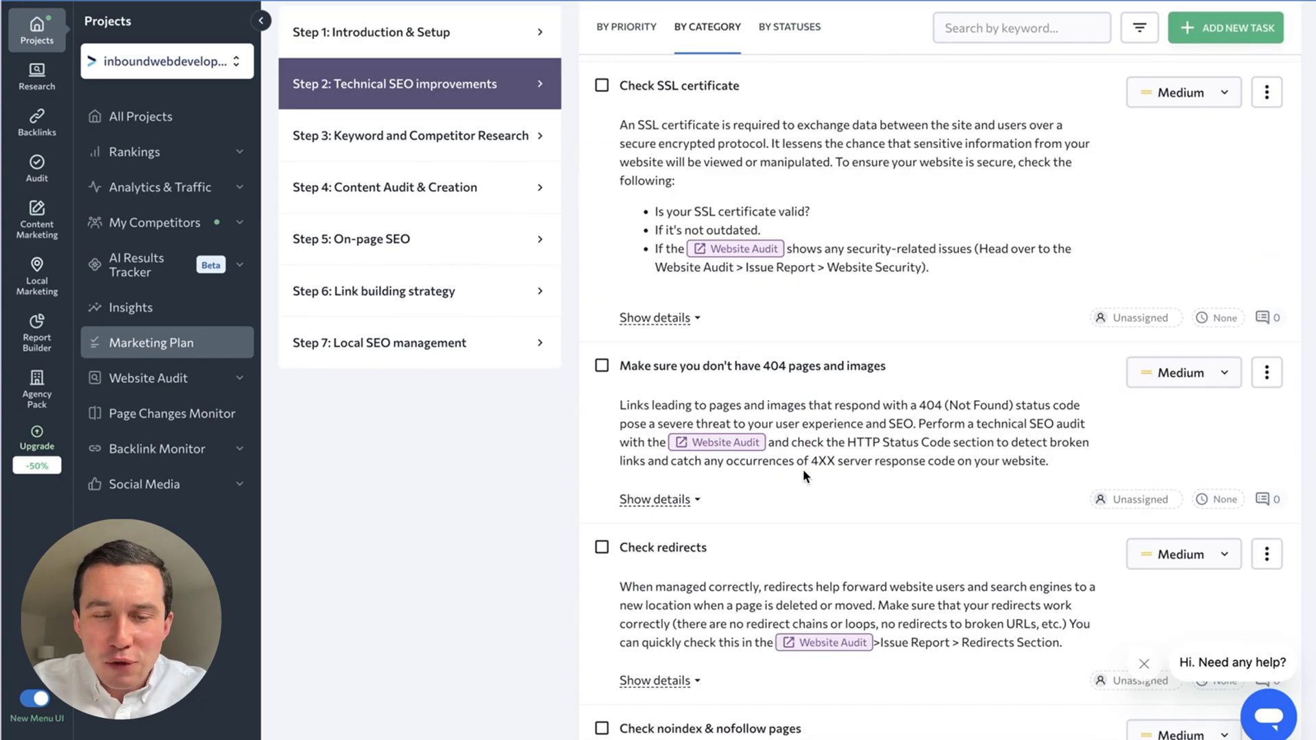
scroll(803, 469, "down", 6)
scroll(803, 469, "down", 5)
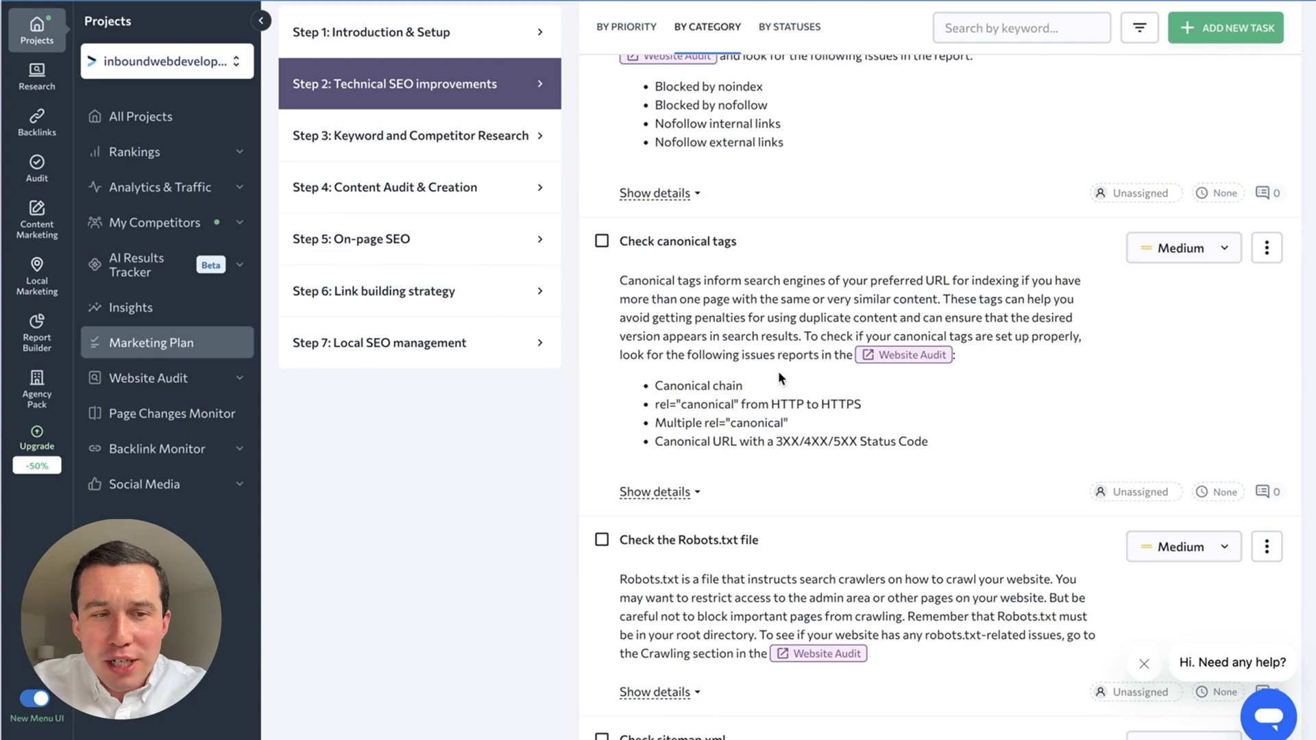
scroll(778, 371, "down", 7)
scroll(778, 373, "down", 10)
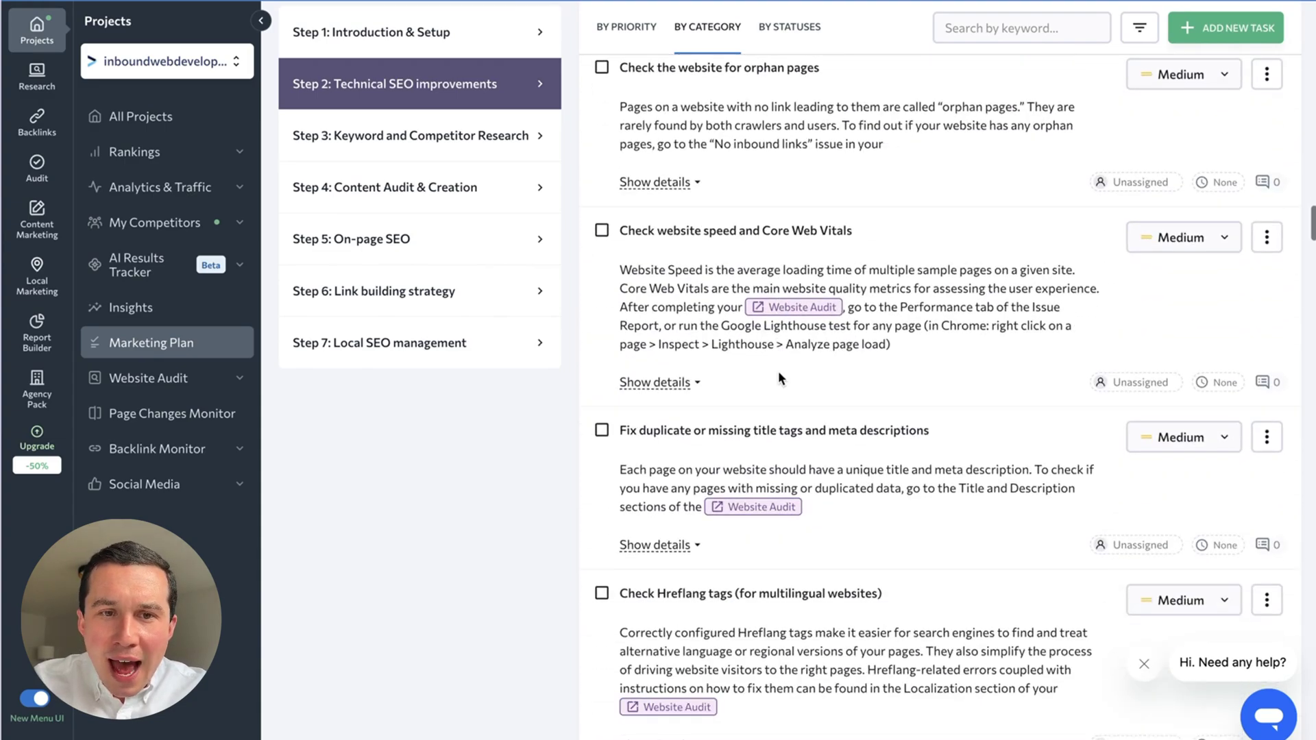
scroll(778, 371, "down", 2)
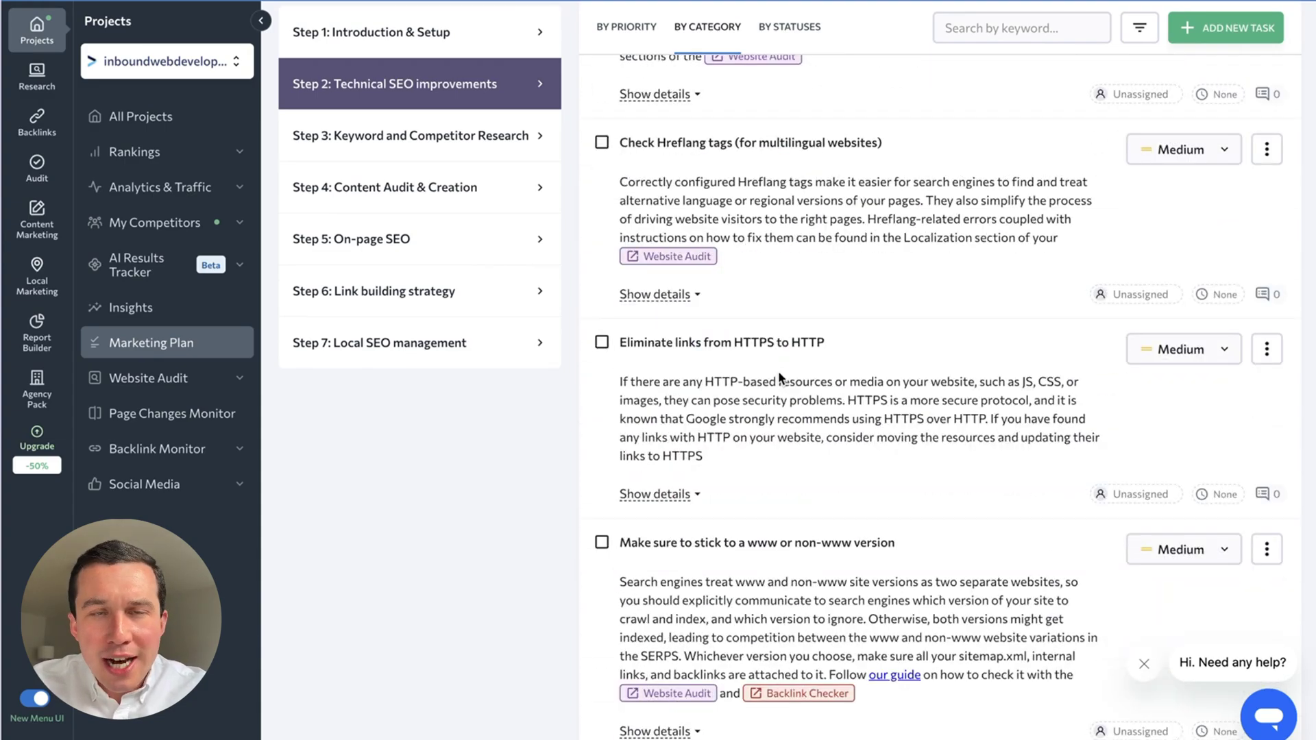
scroll(778, 372, "down", 12)
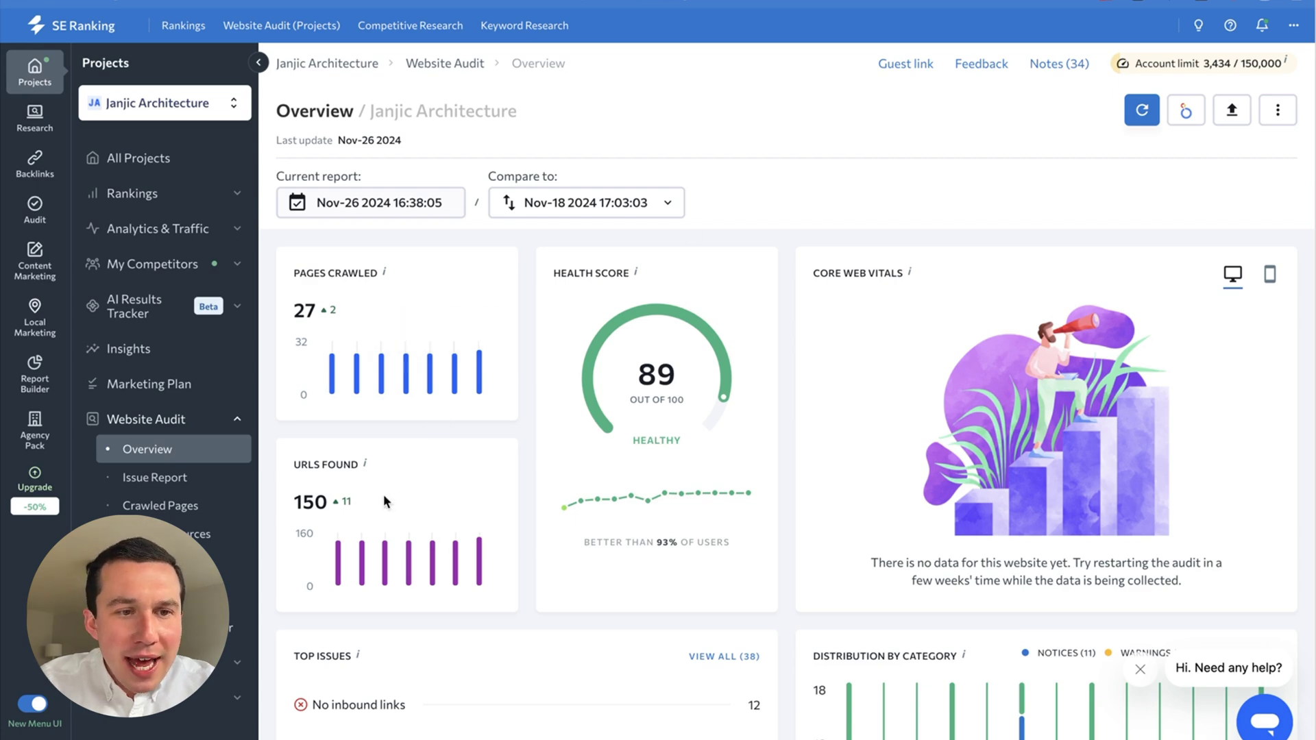
Review the Janjic Architecture website audit overview, including its health score, top issues, category distribution and domain metrics.
scroll(381, 550, "down", 5)
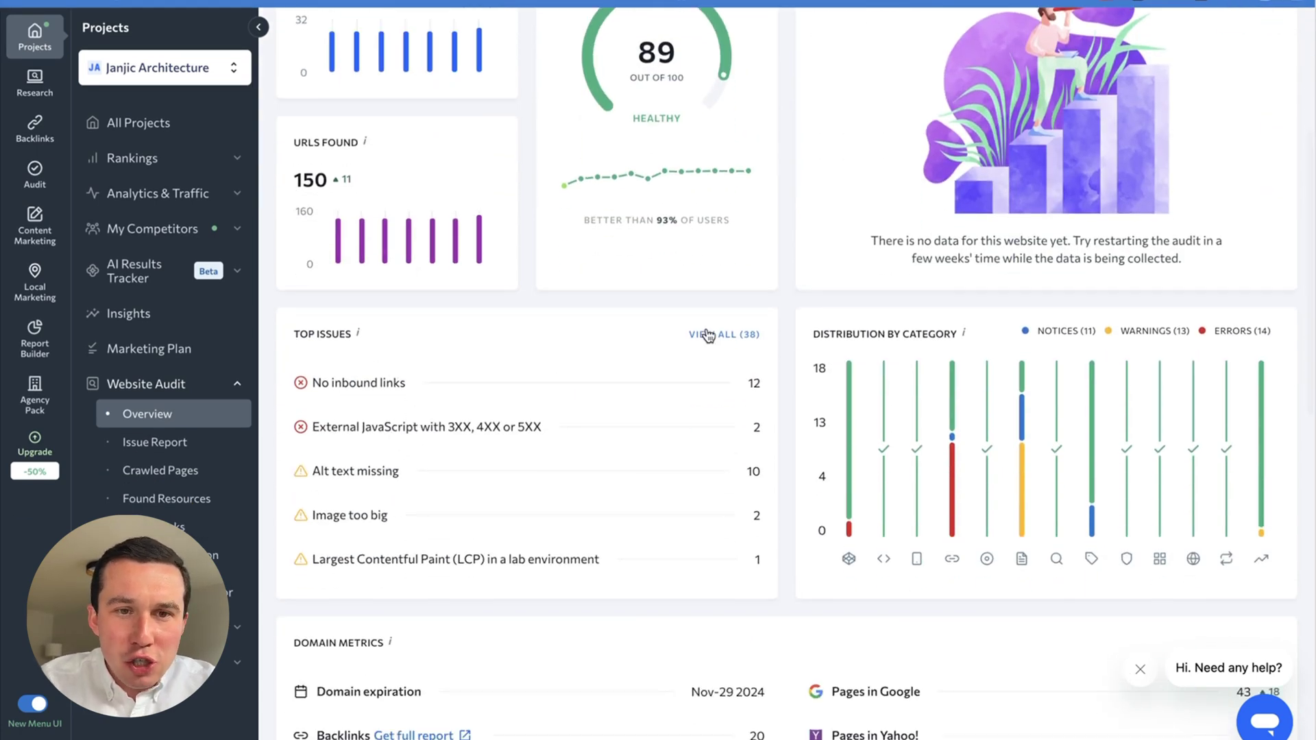
scroll(876, 385, "down", 5)
scroll(1029, 548, "up", 10)
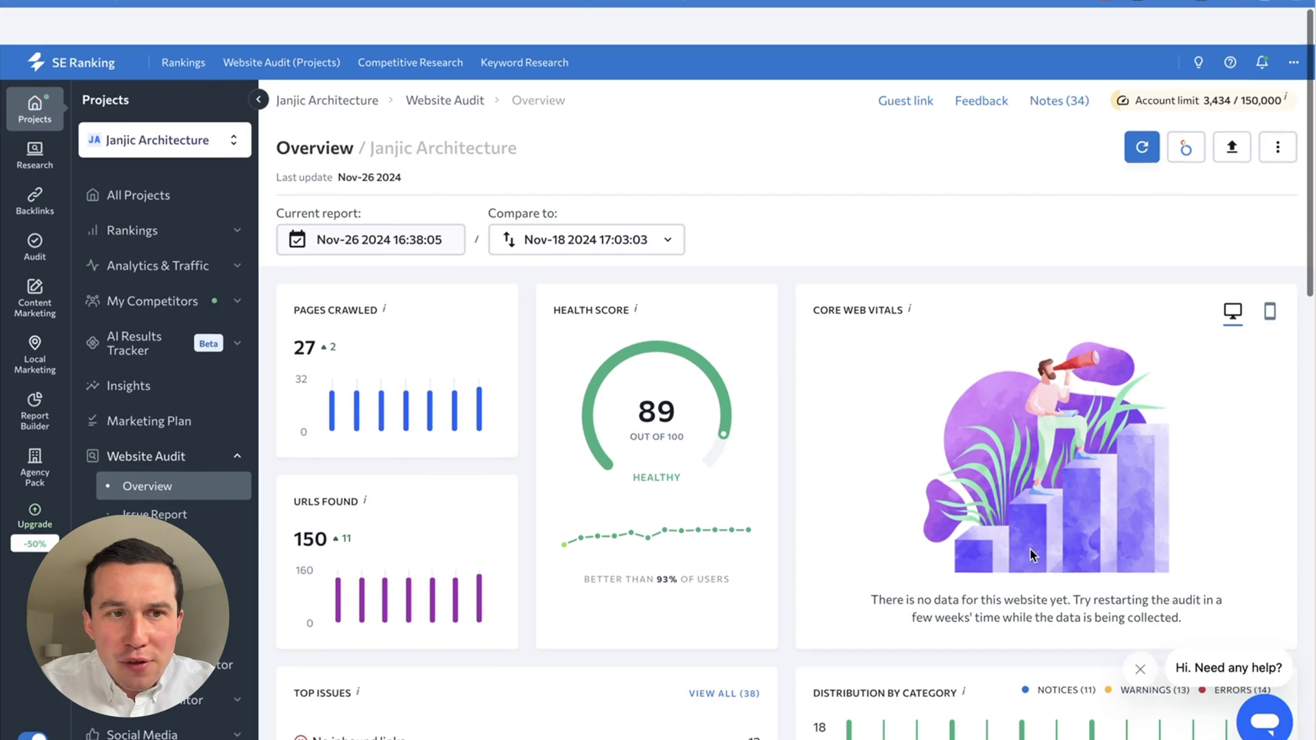
Open the Janjic Architecture audit's Issue Report and examine the Security, Crawling & Indexing, Redirects, Sitemap and Meta Tags checks.
left_click(183, 478)
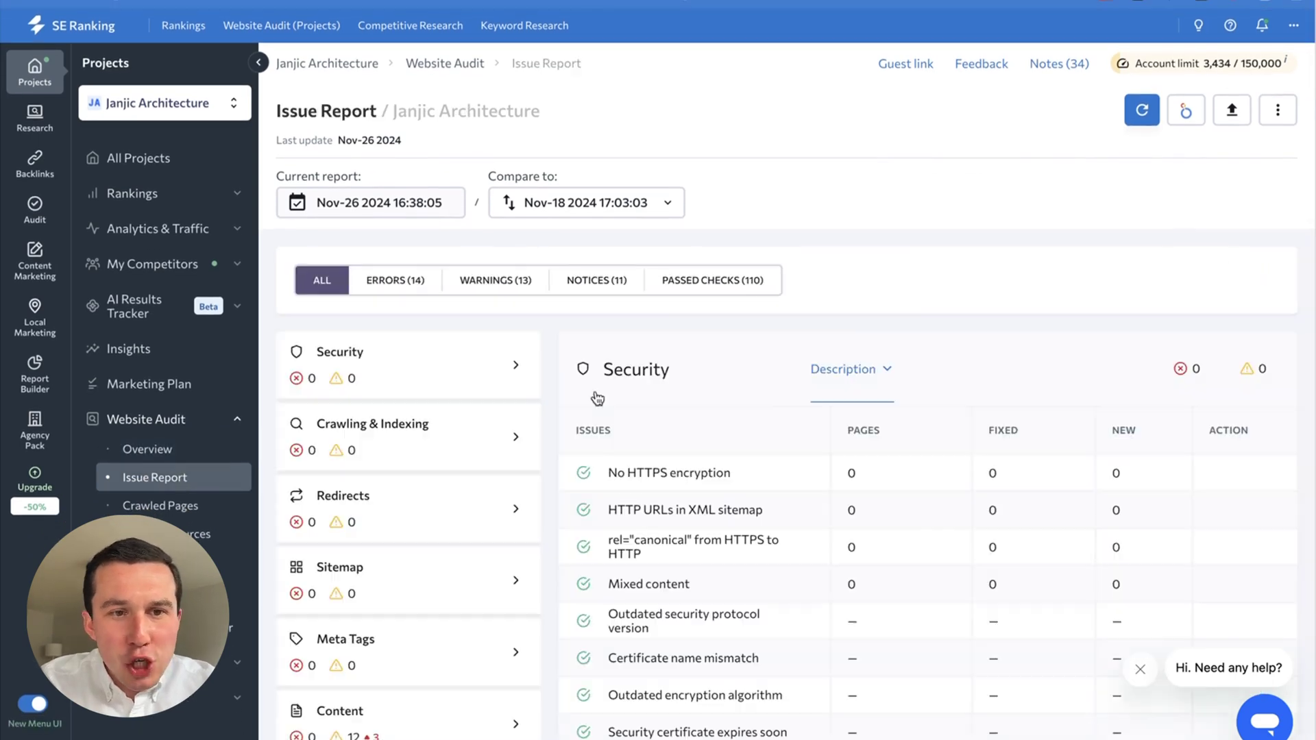
scroll(772, 405, "down", 1)
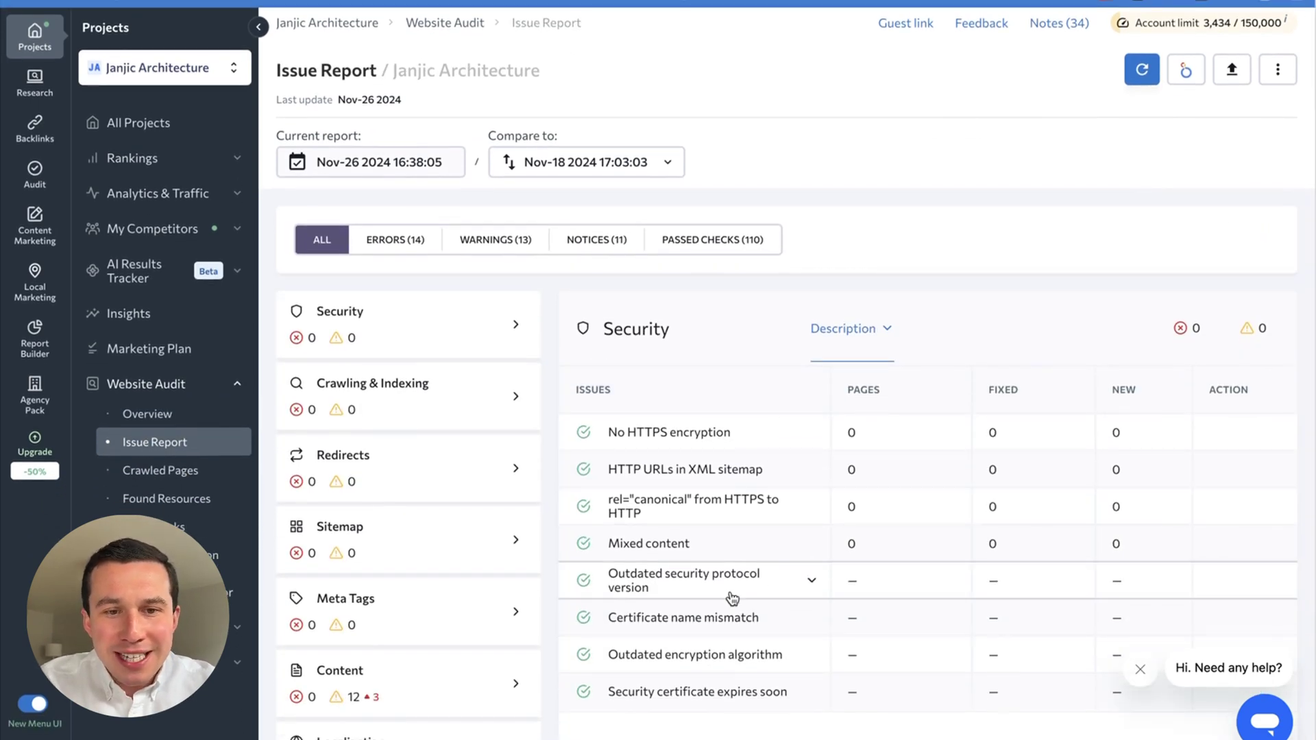
scroll(749, 471, "down", 7)
scroll(748, 472, "down", 13)
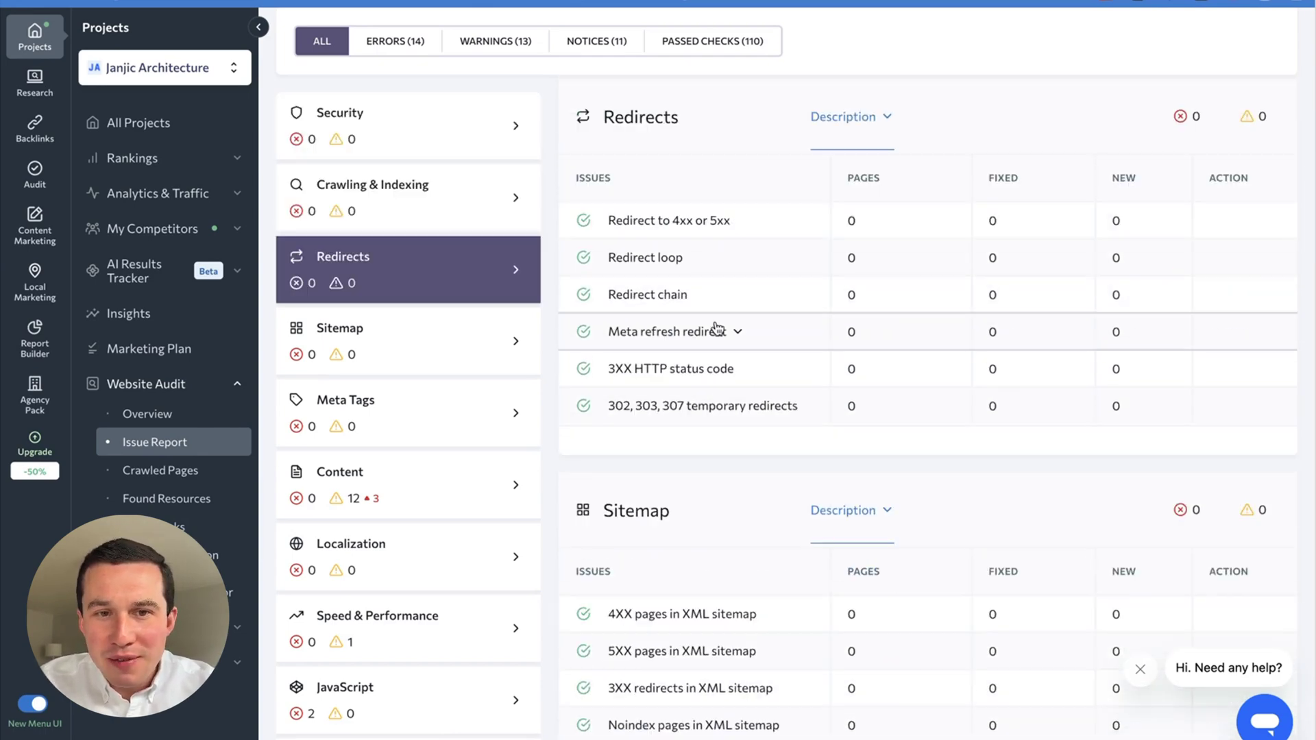
scroll(701, 405, "down", 6)
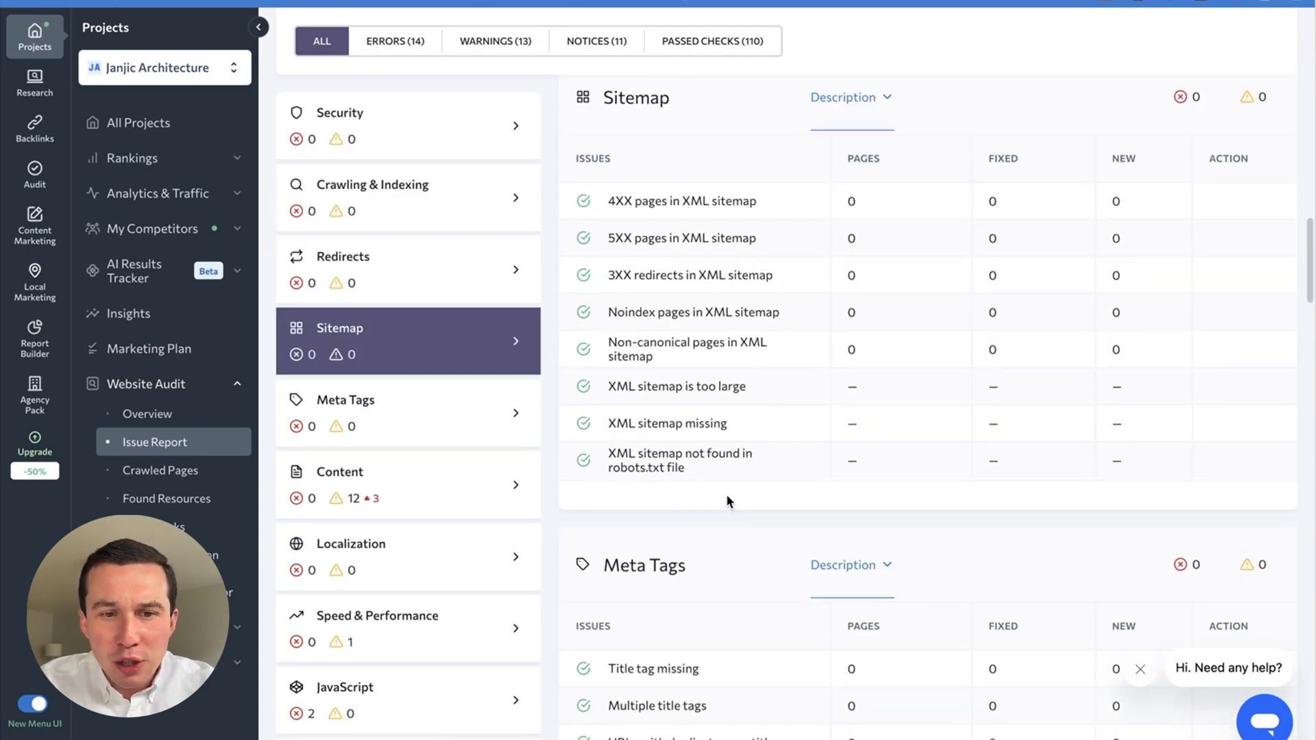
scroll(732, 473, "down", 5)
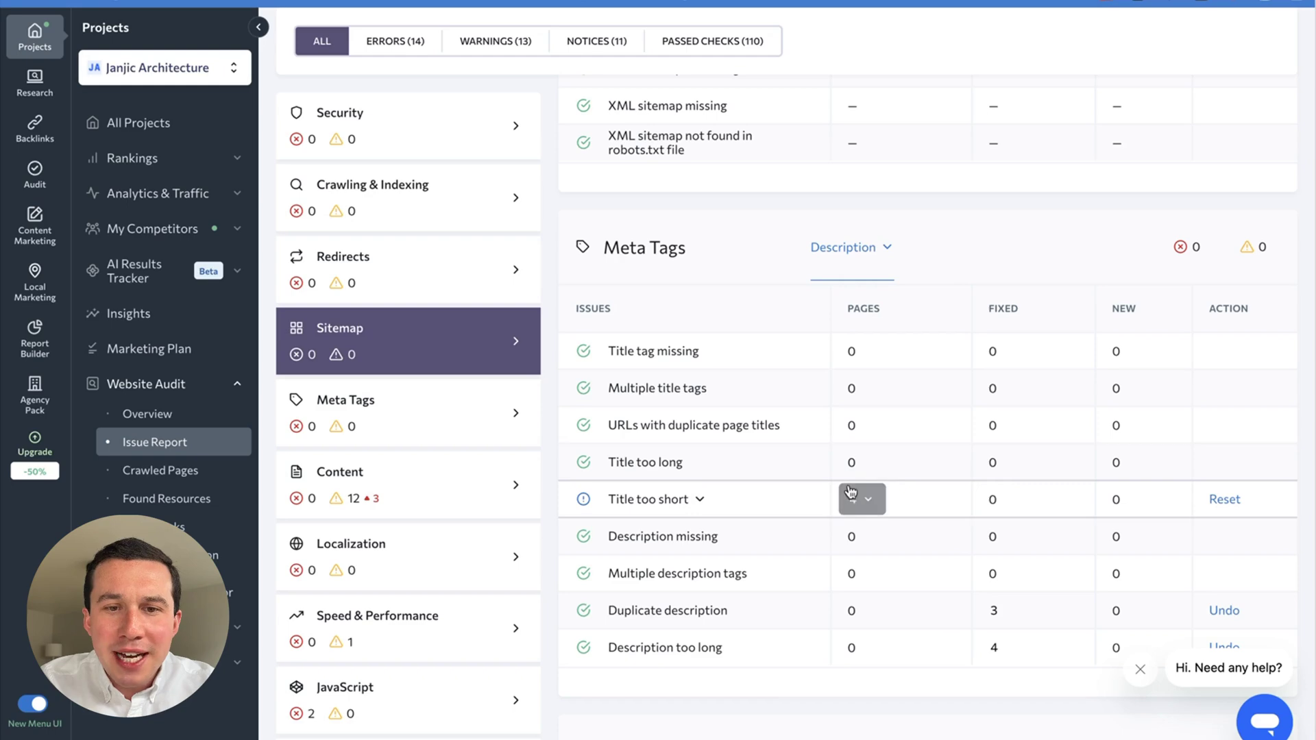
View the description and fix for the "Title too short" issue and list its affected pages.
left_click(704, 501)
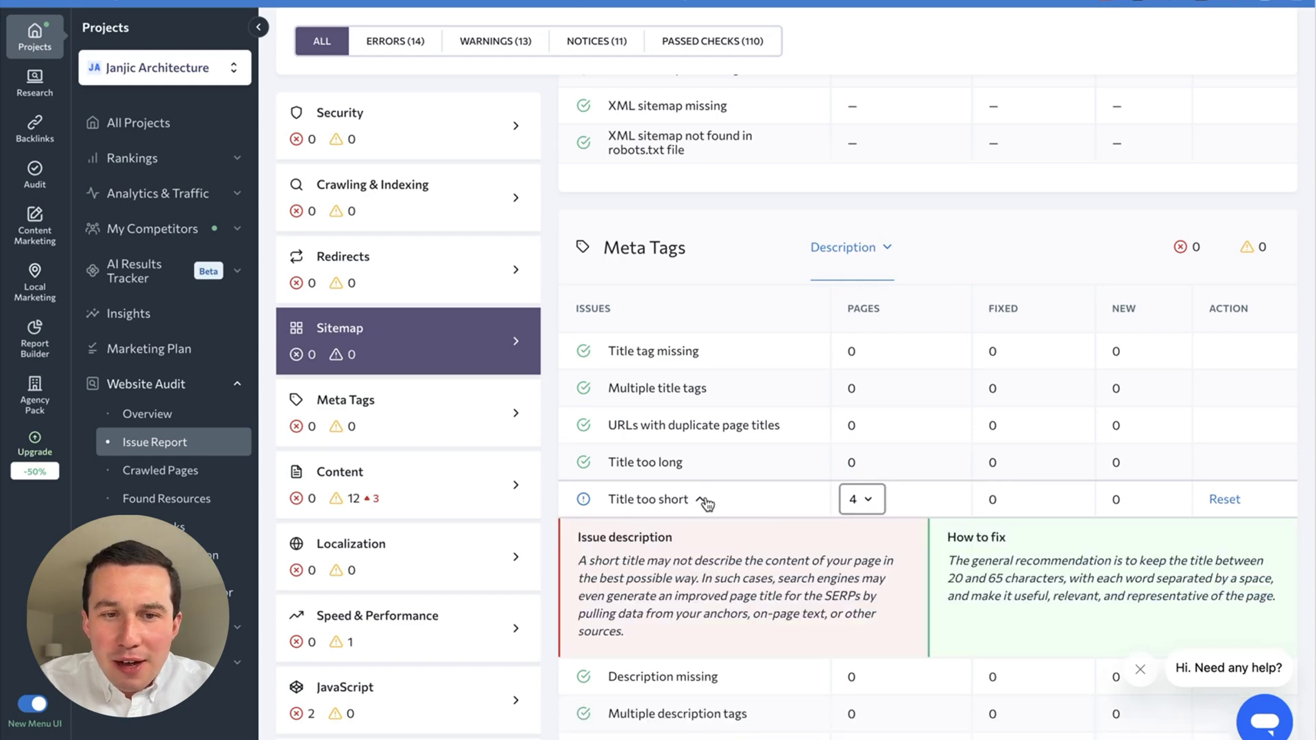
left_click(861, 499)
scroll(881, 424, "down", 3)
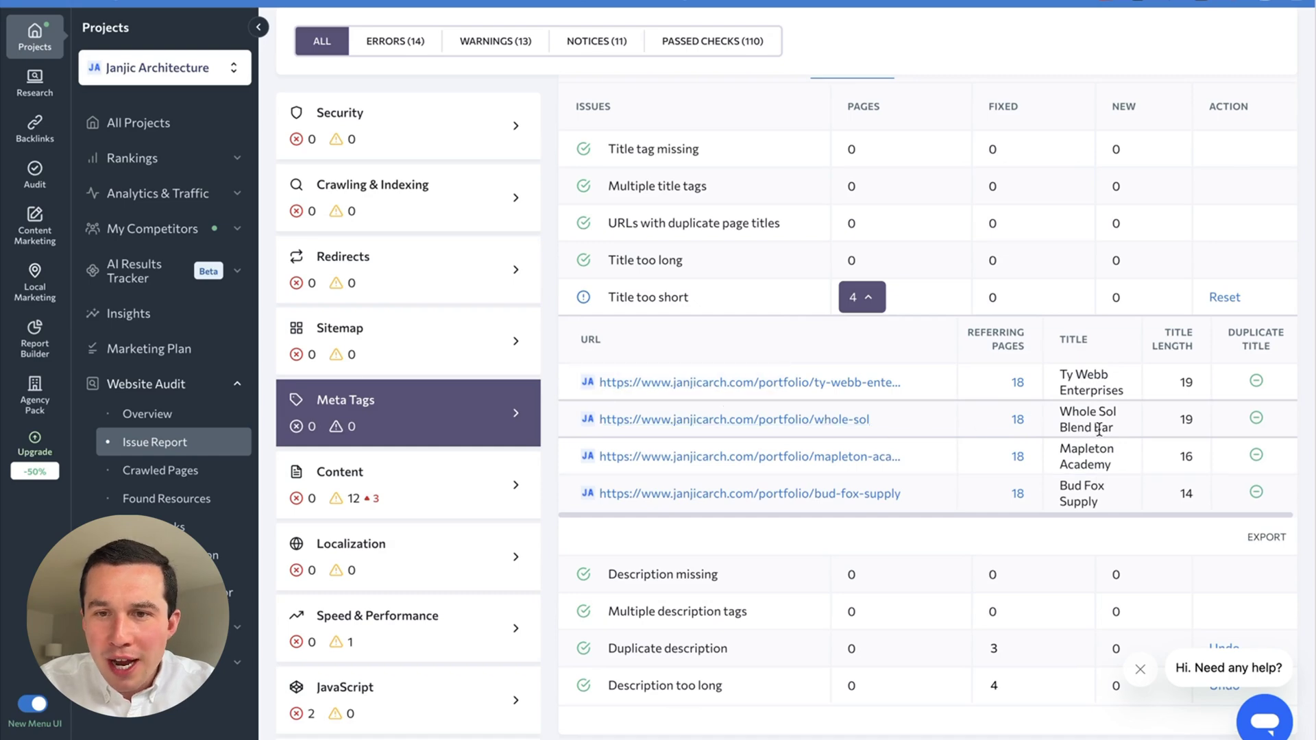
scroll(1041, 445, "right", 1)
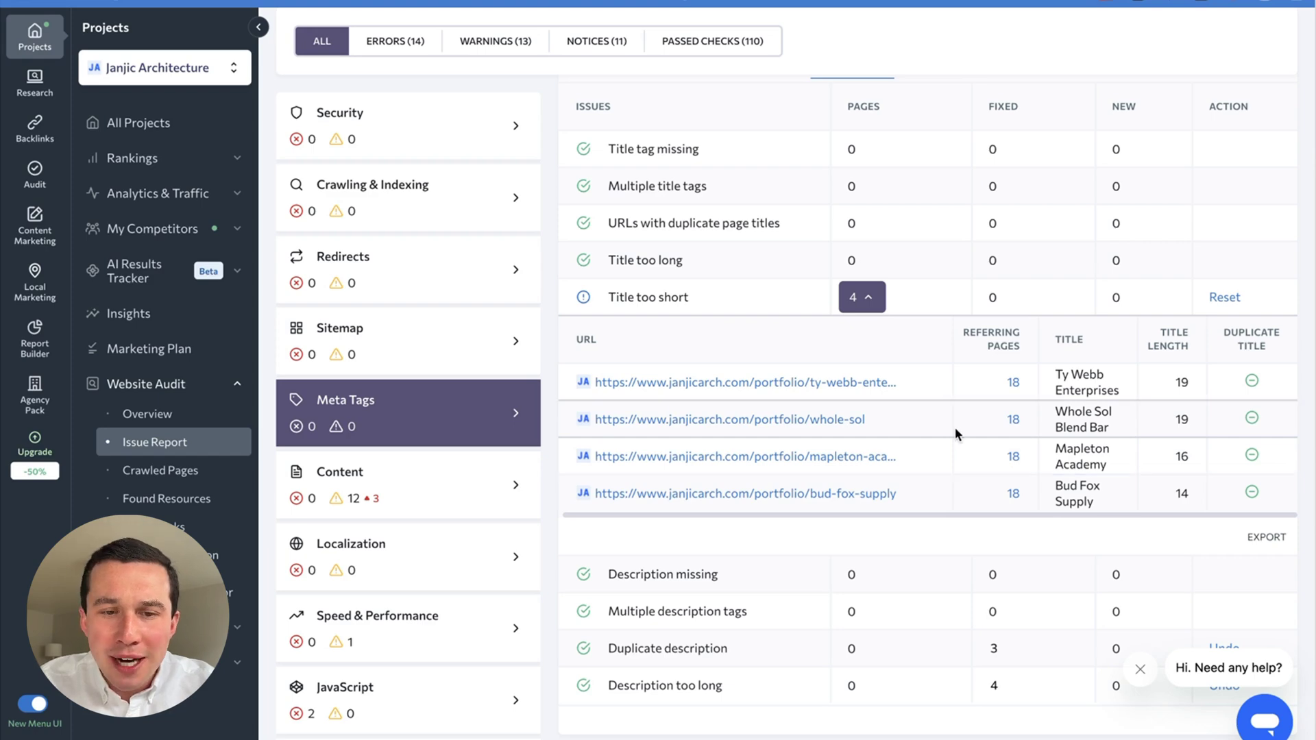
Review the Content checks and list the pages affected by "Identical Title and H1 tags".
scroll(957, 433, "down", 10)
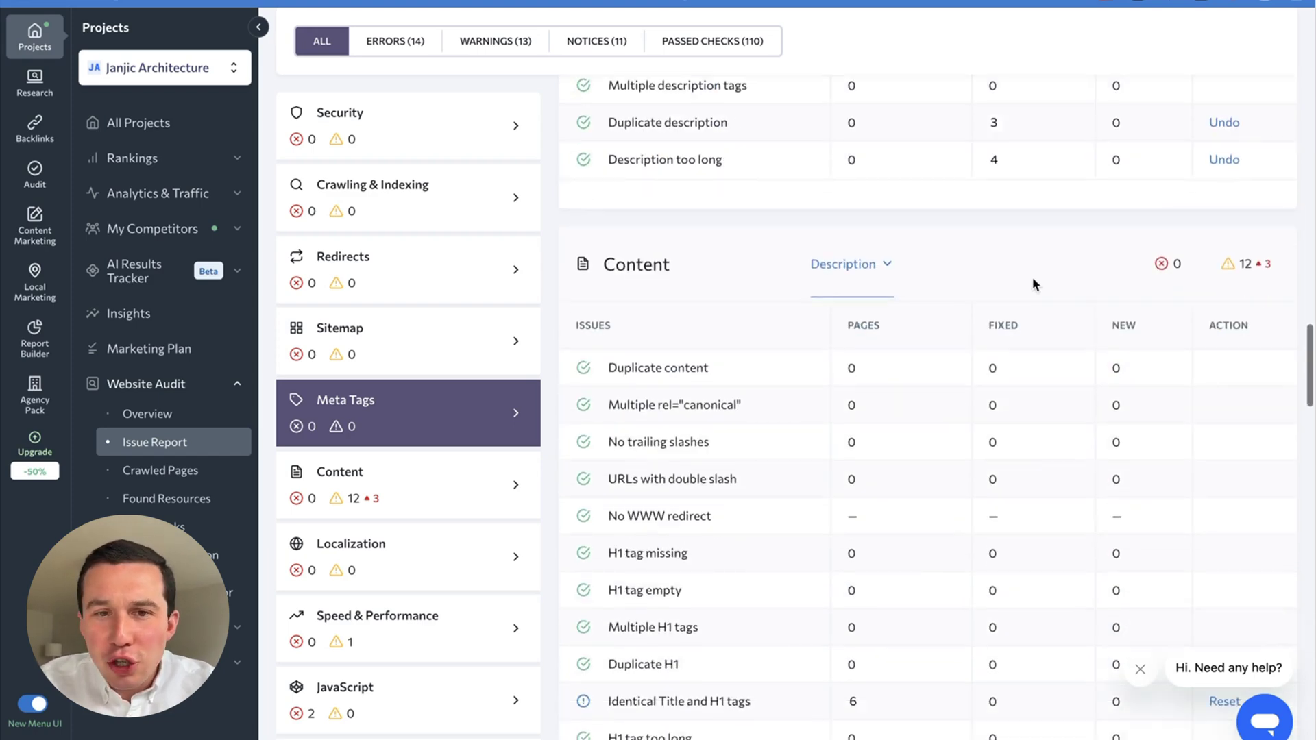
scroll(1035, 285, "down", 3)
left_click(864, 267)
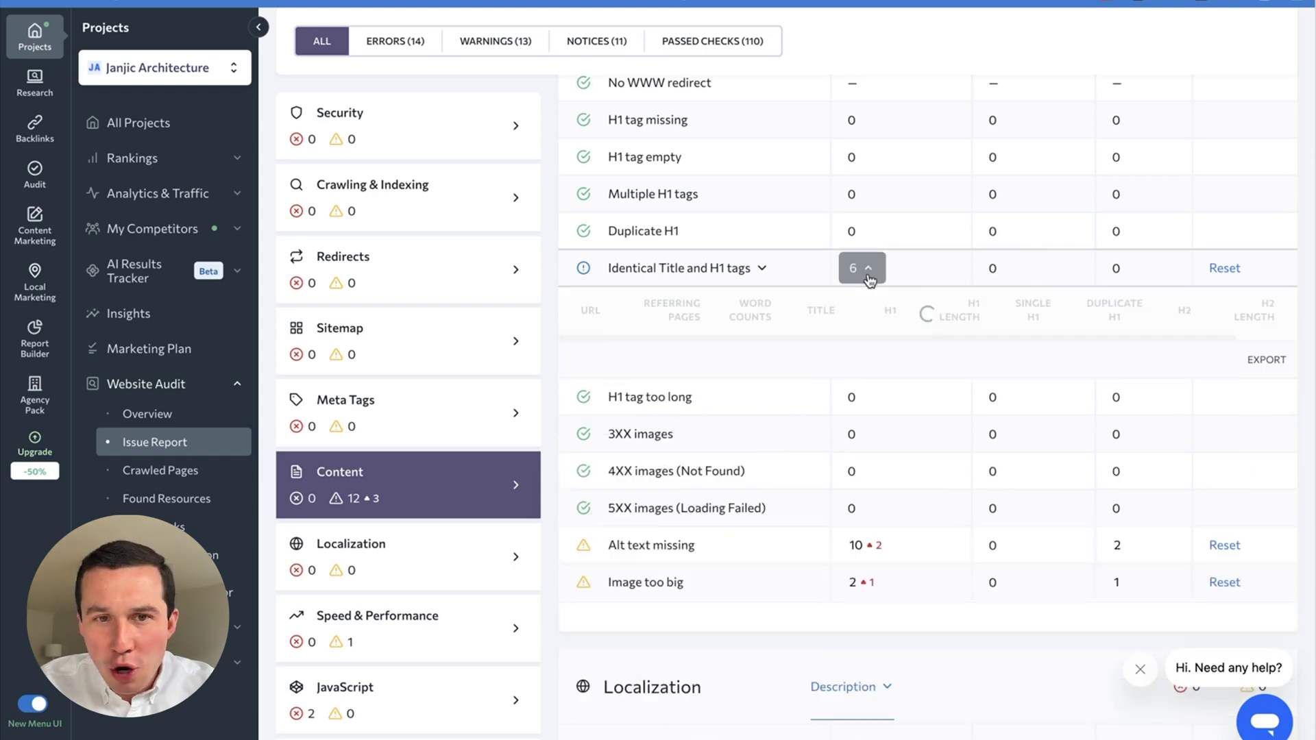
scroll(951, 420, "down", 5)
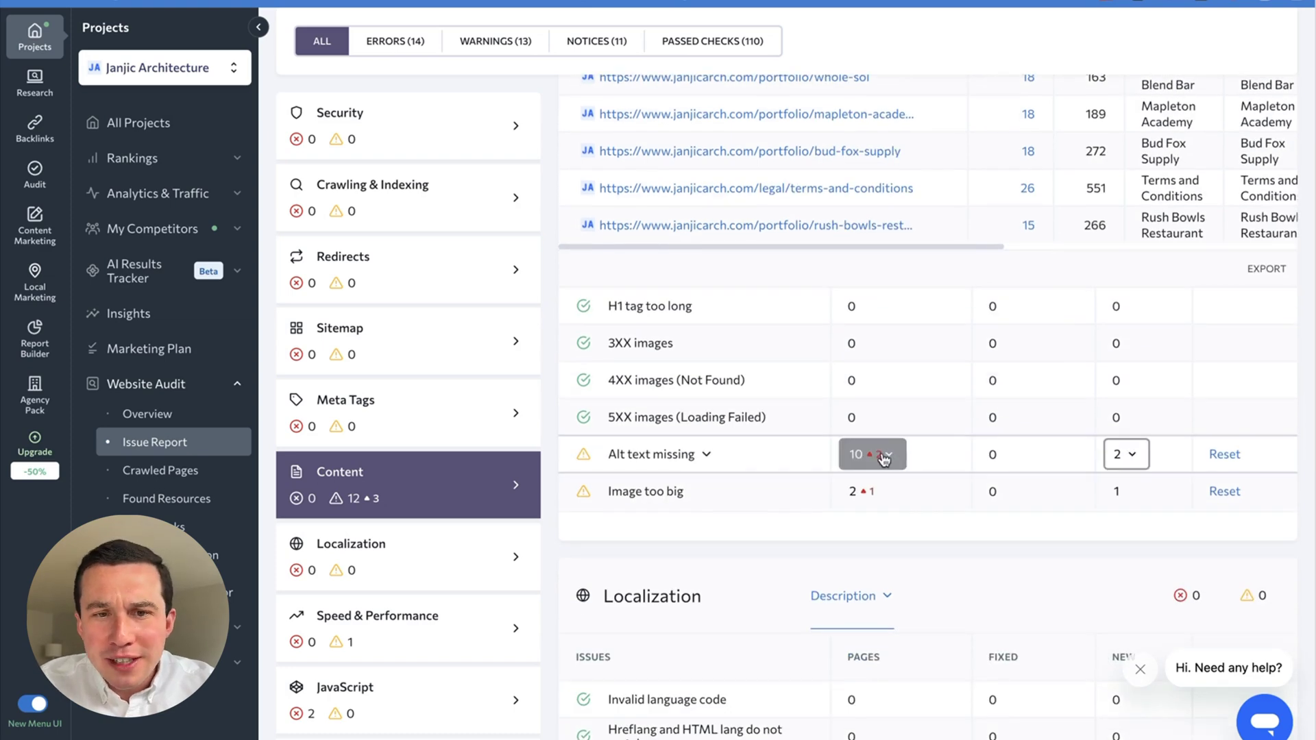
Examine the Issue Report's Localization, Speed & Performance, JavaScript and CSS checks.
scroll(731, 449, "down", 10)
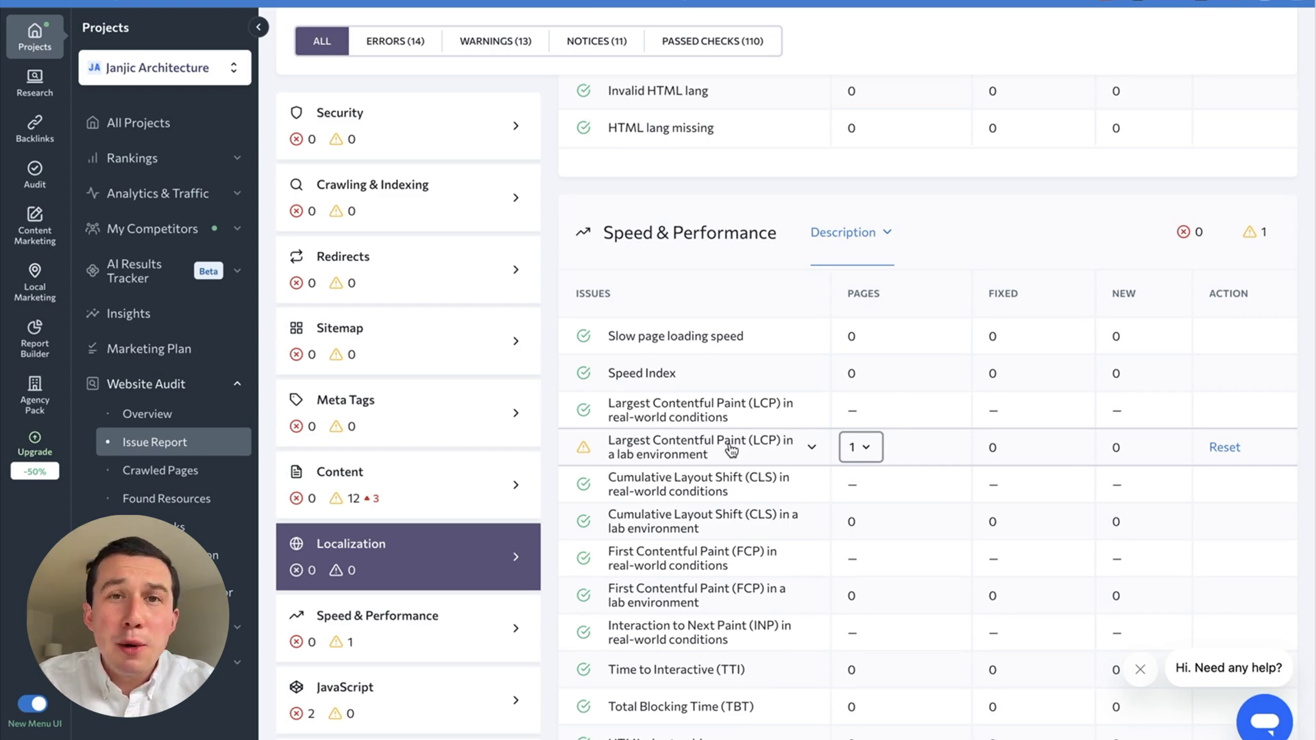
scroll(801, 365, "down", 5)
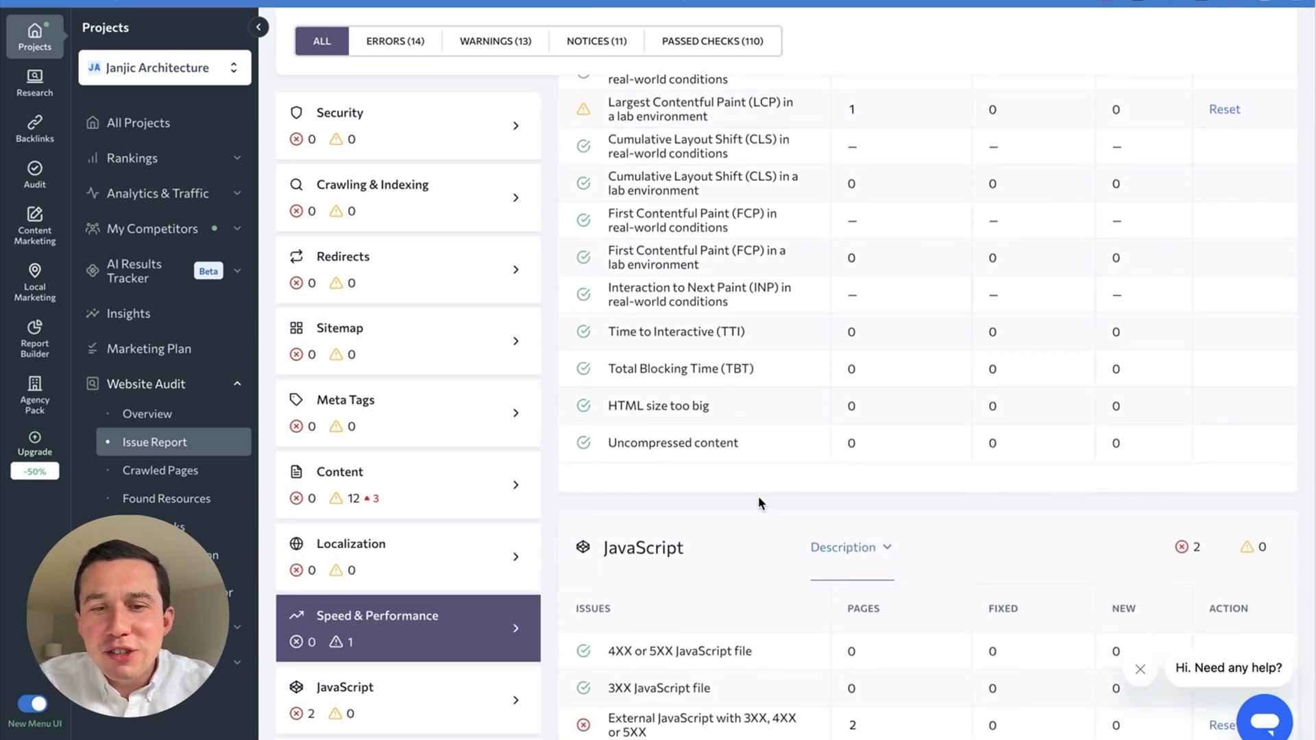
scroll(757, 495, "down", 4)
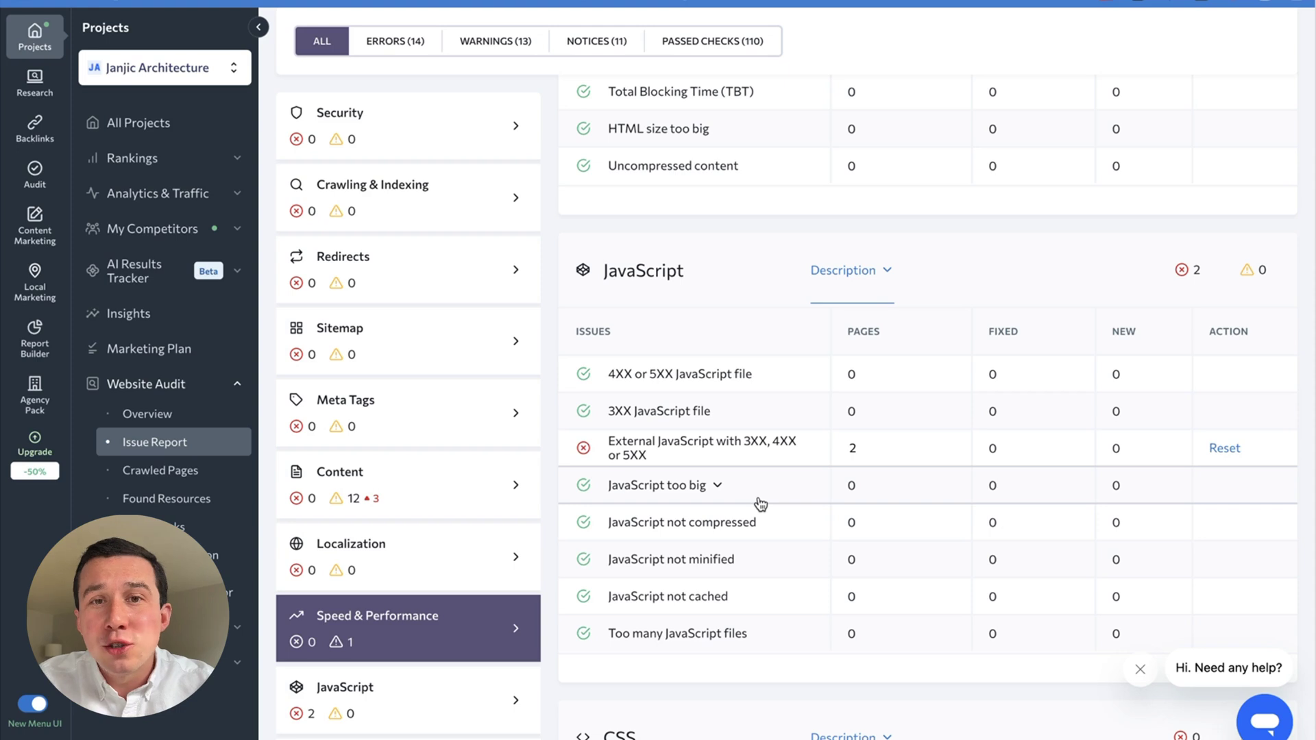
scroll(760, 504, "down", 6)
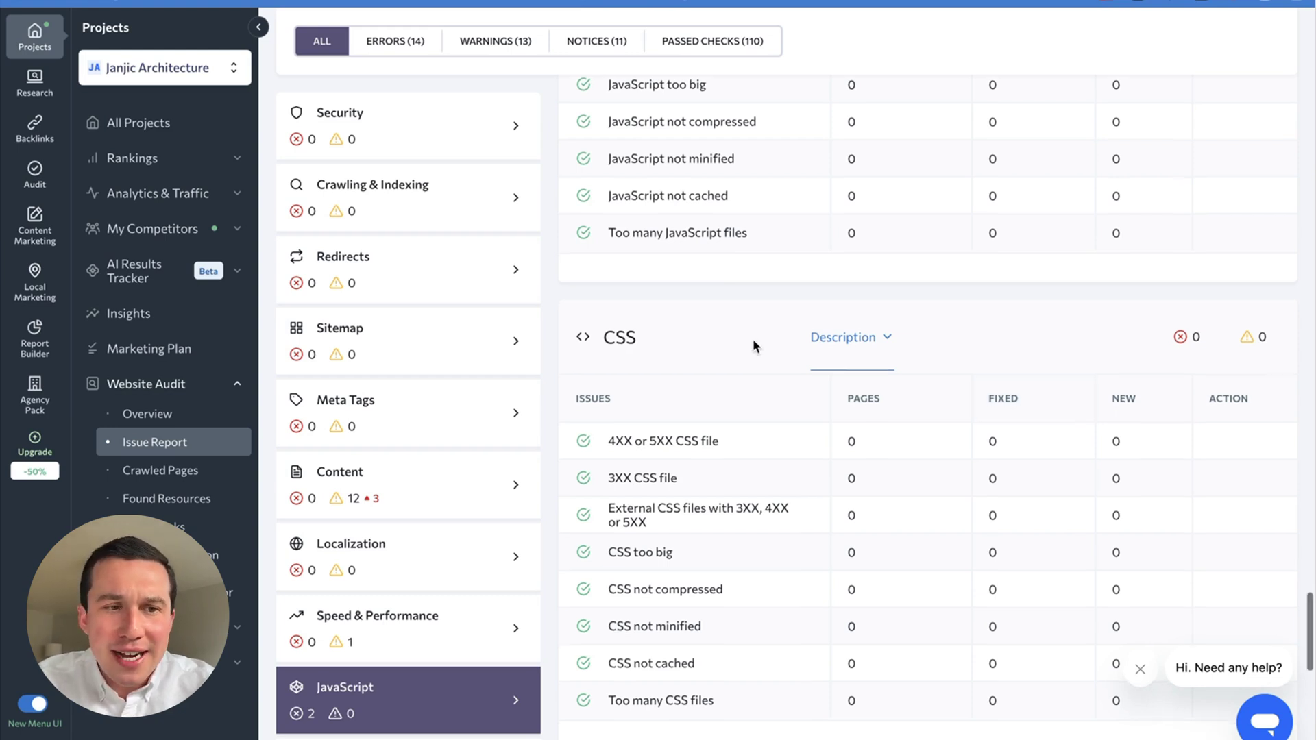
scroll(752, 339, "down", 1)
scroll(214, 474, "down", 1)
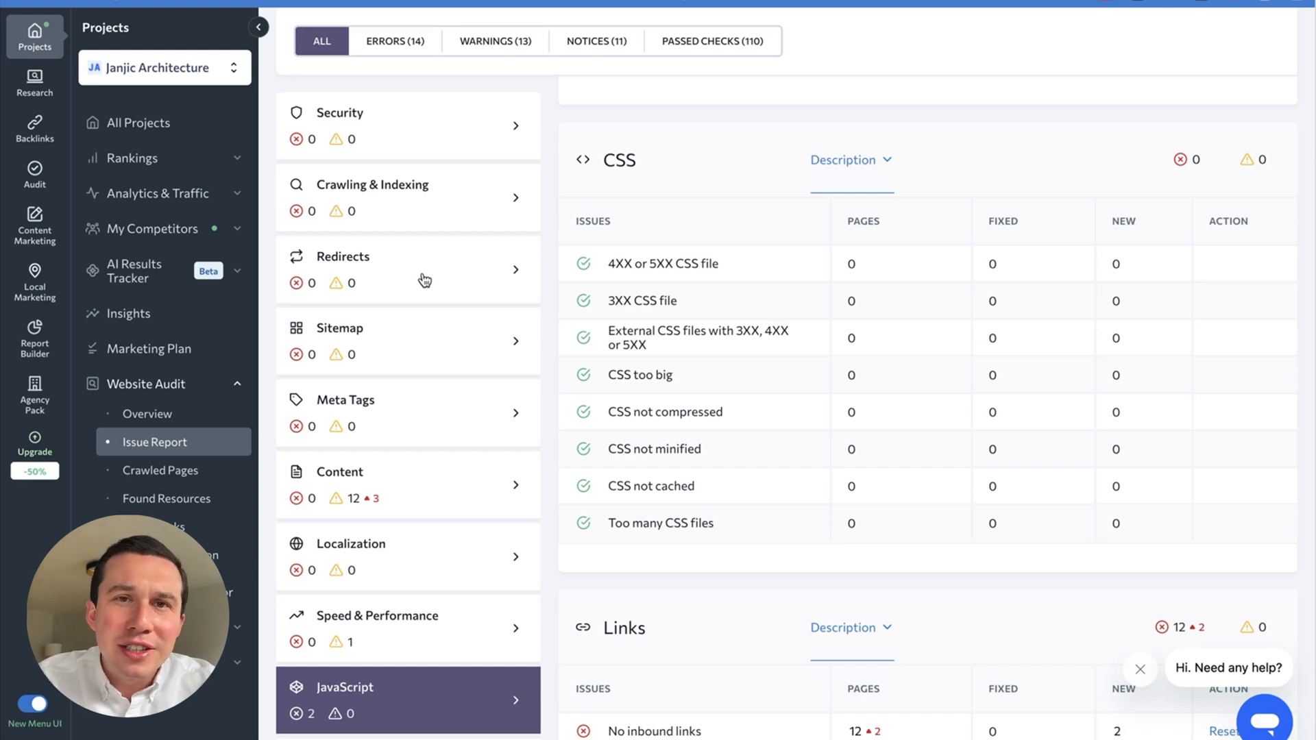
Open the Content Editor and view its free-to-try limits.
mouse_move(34, 226)
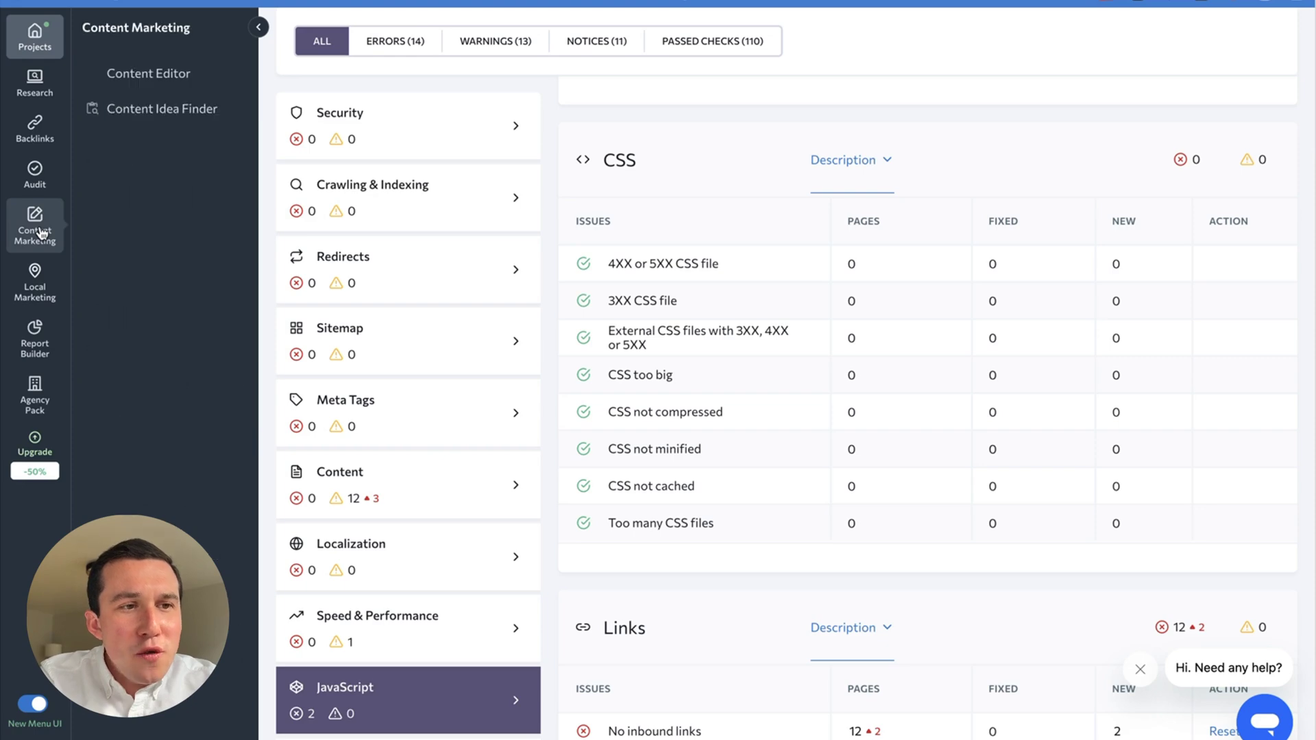
left_click(163, 84)
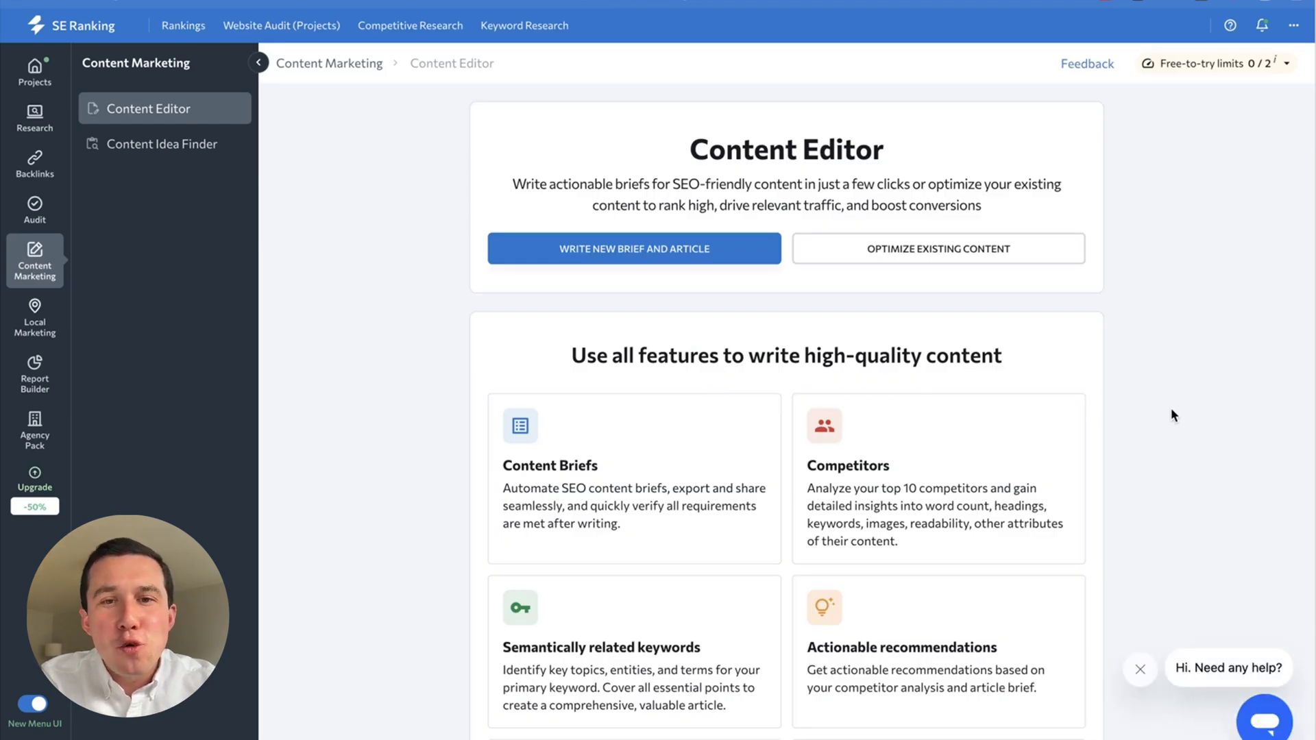
left_click(1216, 63)
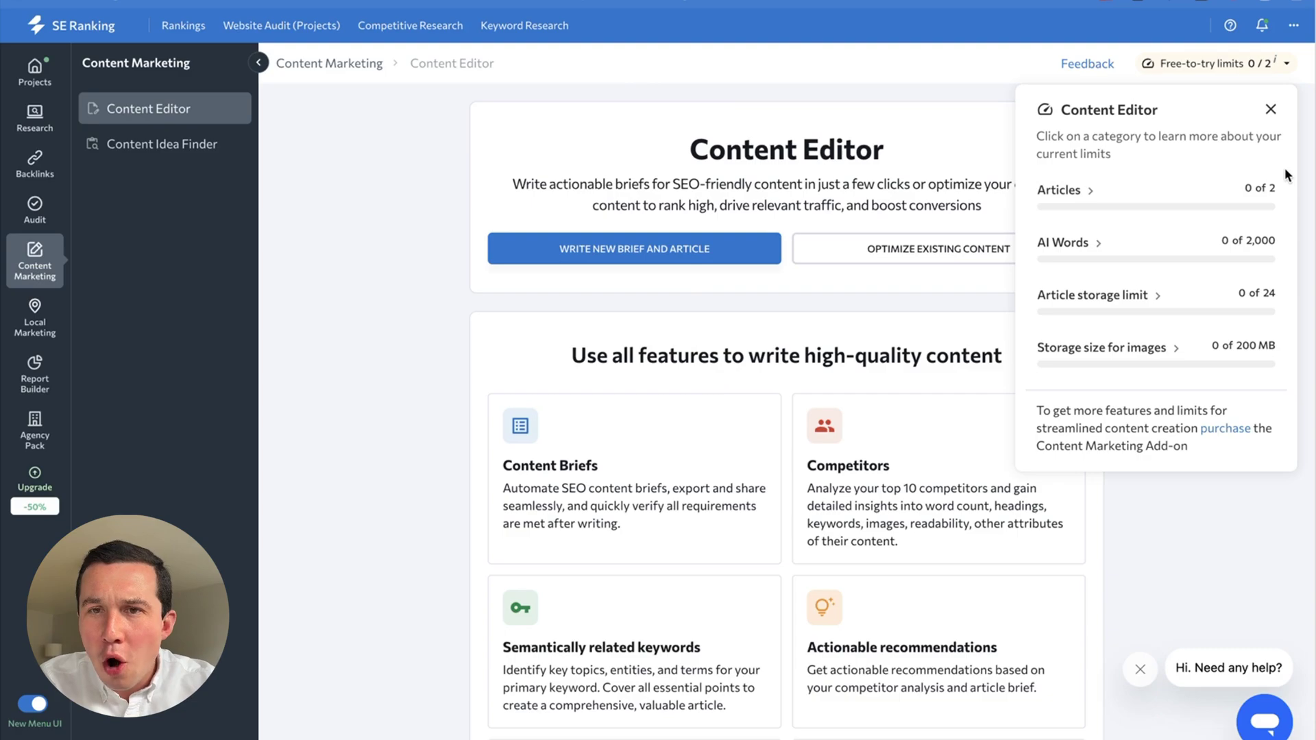
Switch to NEURONwriter and open the "boulder marketing agency" content query in the inboundwebdevelopment.com project.
key("super+t")
type("neuron")
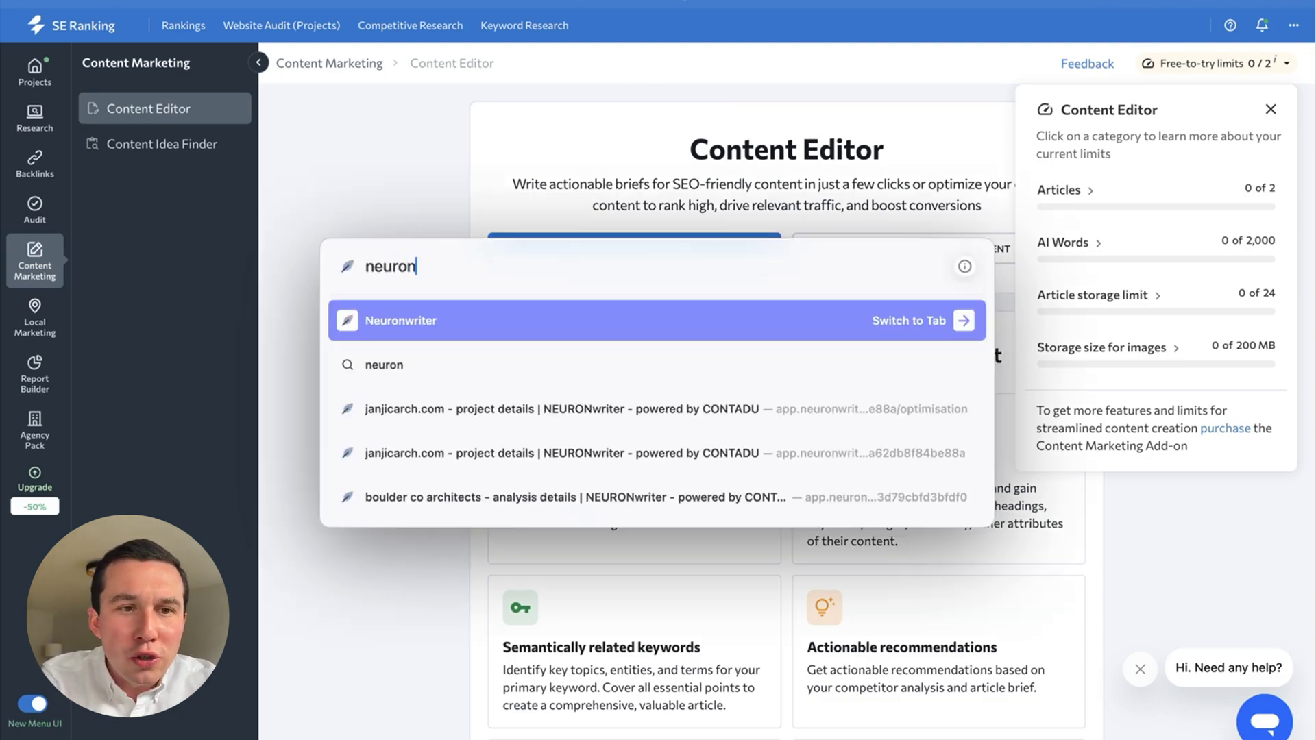
key("Return")
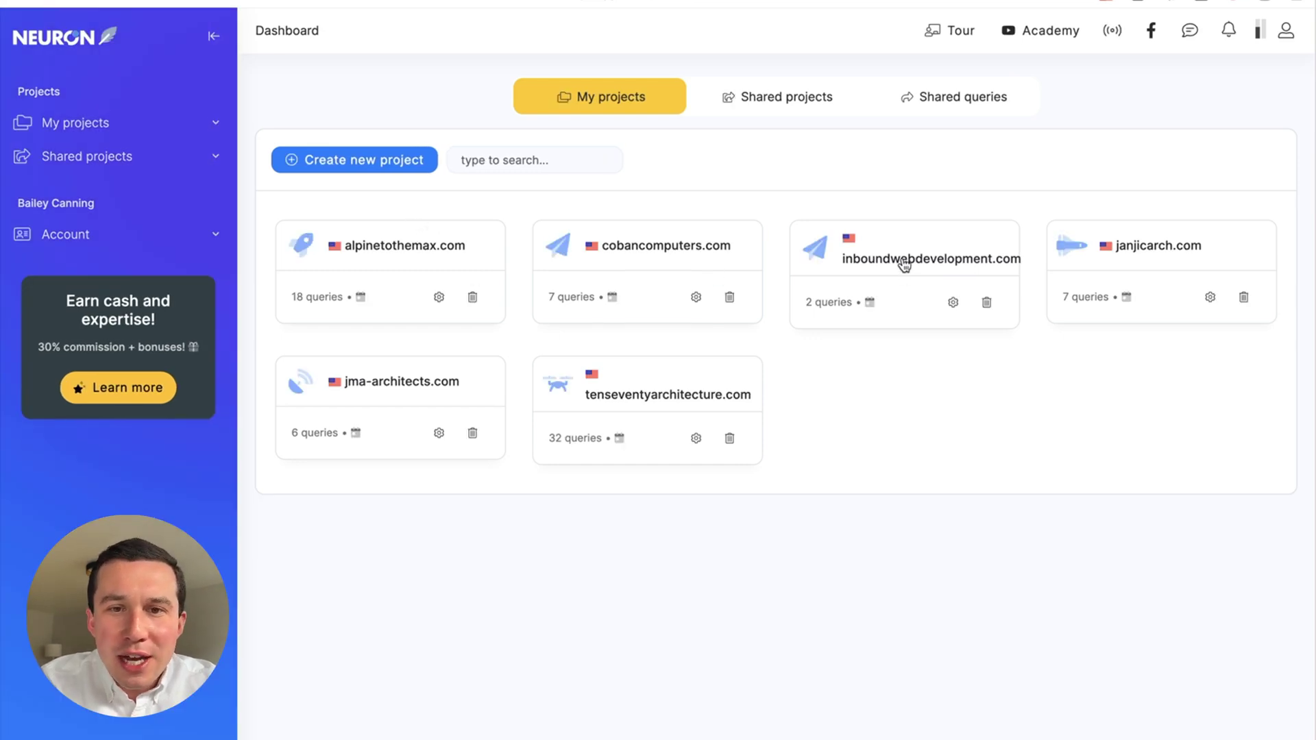
left_click(848, 279)
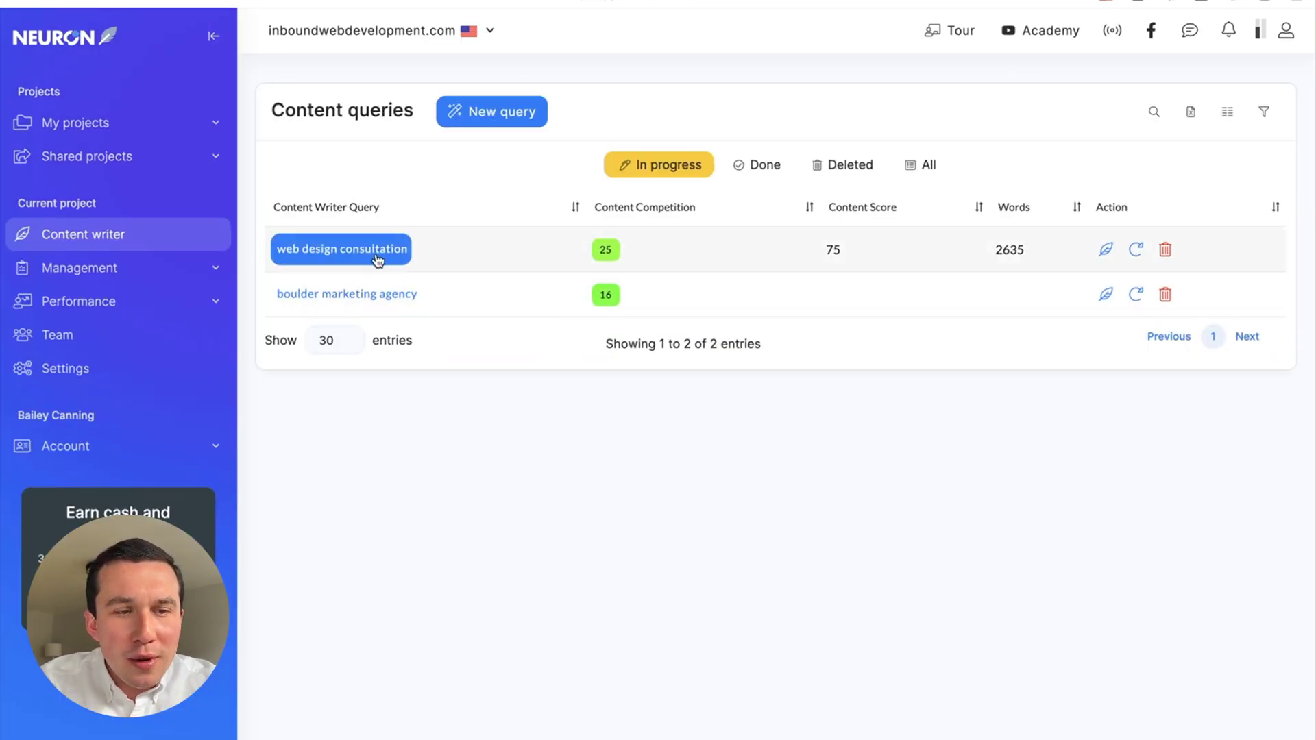
left_click(379, 295)
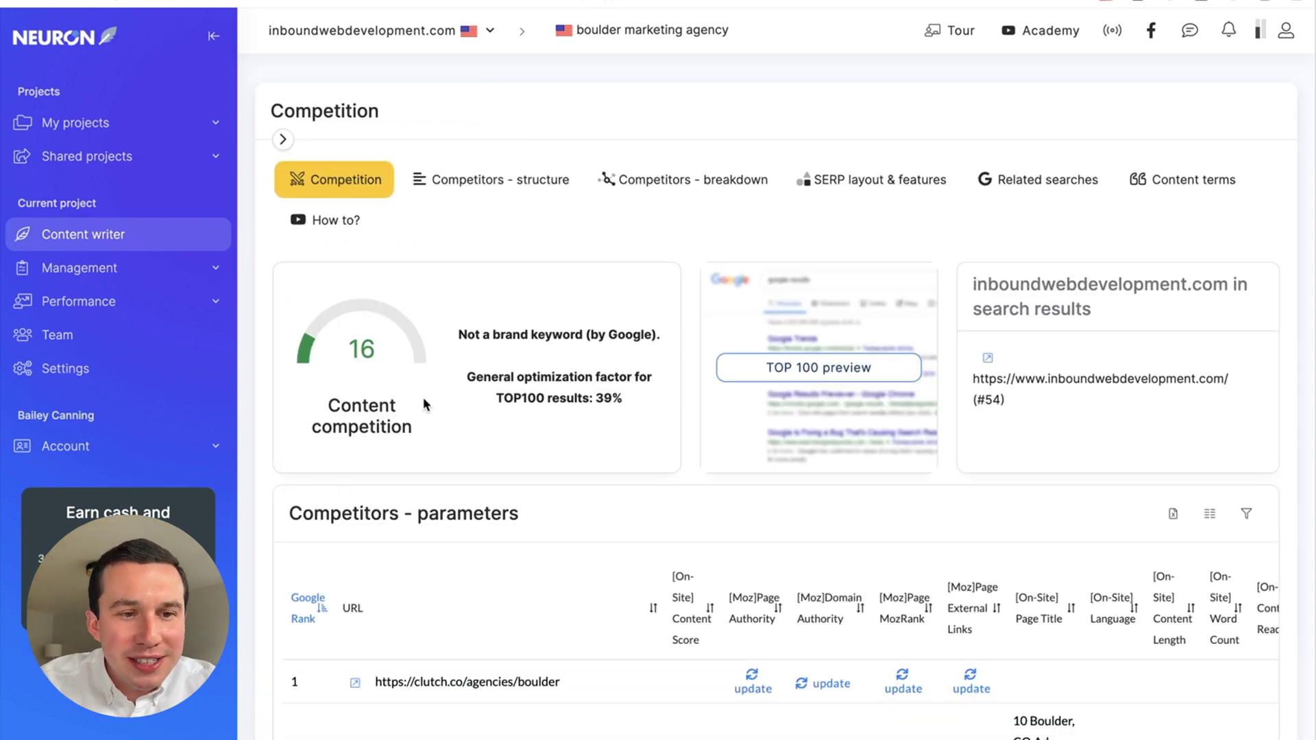
Examine the competitor parameters for "boulder marketing agency", comparing content scores, page titles and word counts of the ranking pages.
scroll(557, 552, "down", 3)
scroll(558, 552, "down", 3)
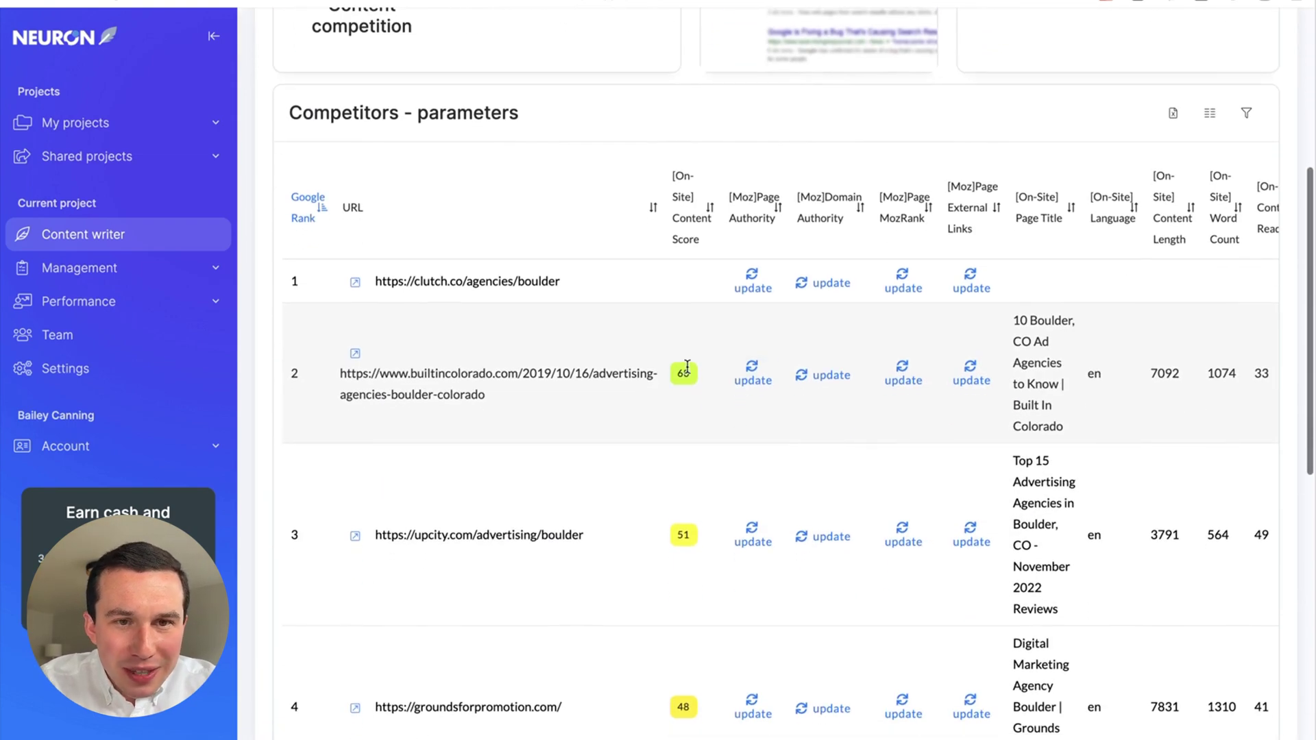
scroll(718, 412, "down", 2)
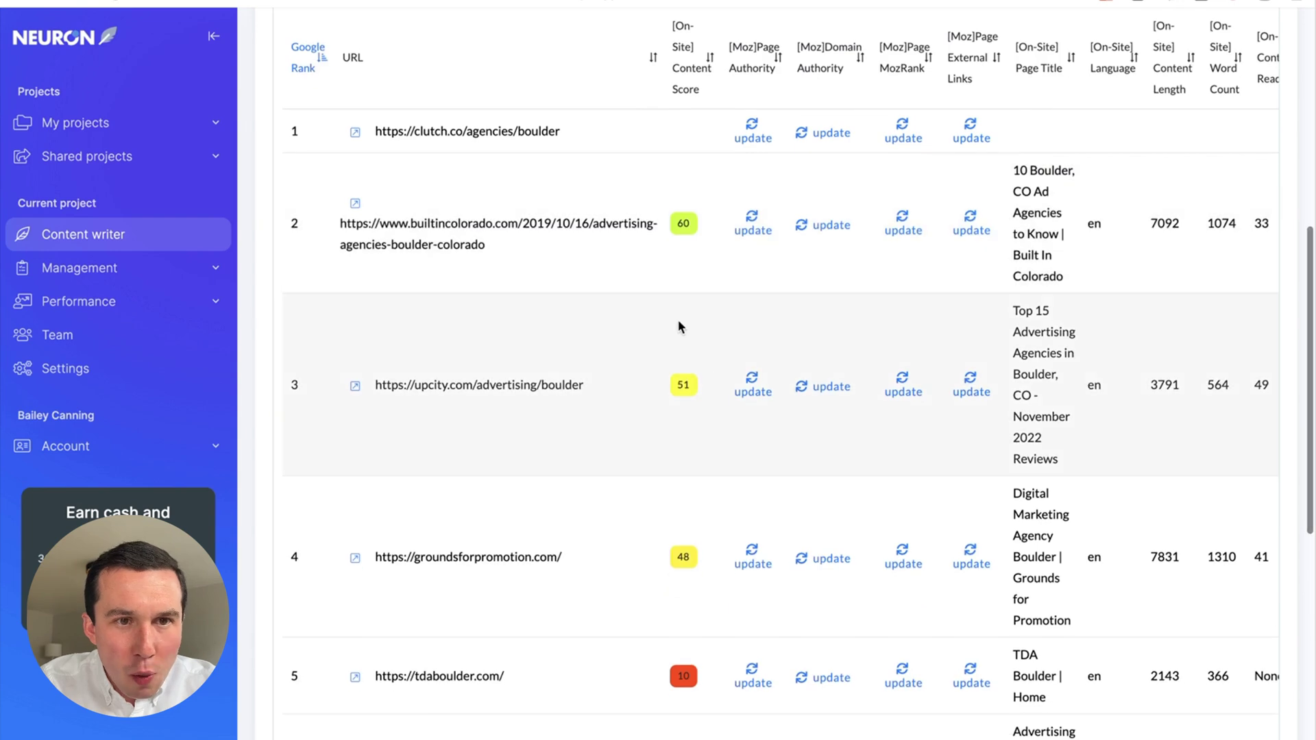
scroll(678, 288, "down", 2)
scroll(672, 289, "down", 6)
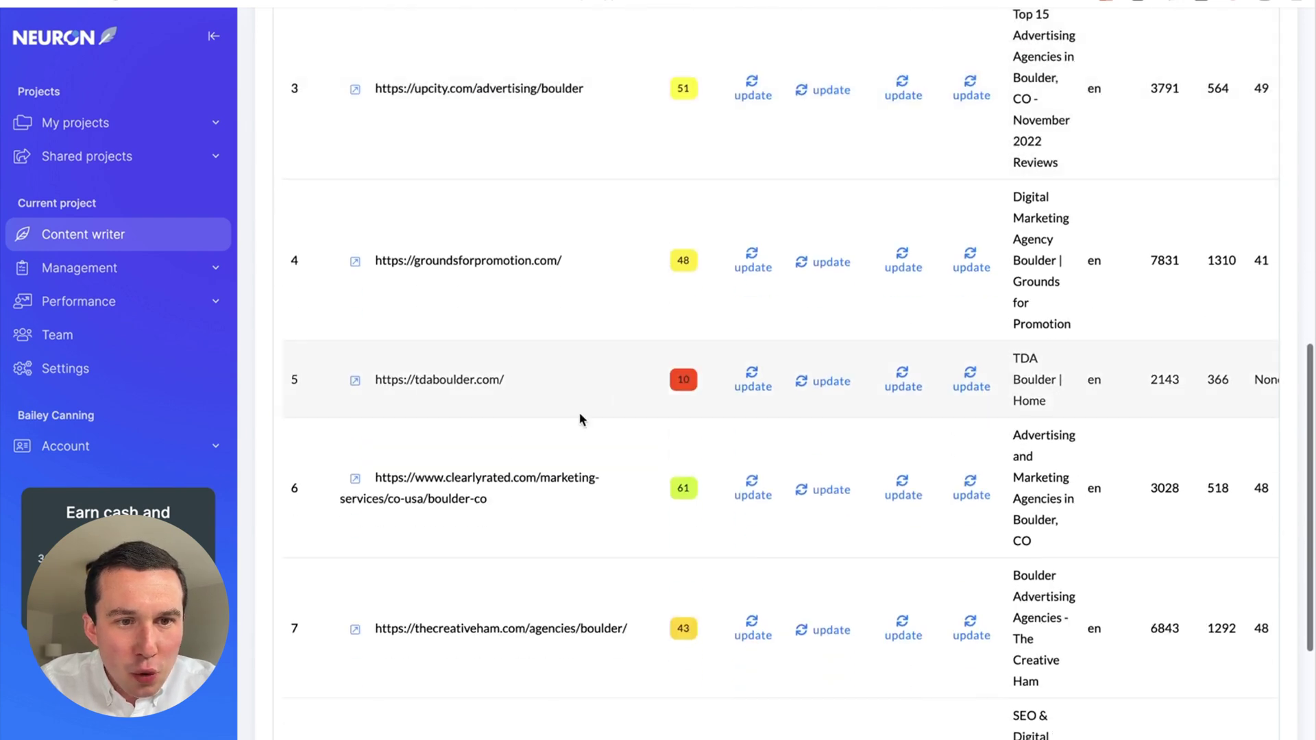
scroll(655, 376, "down", 2)
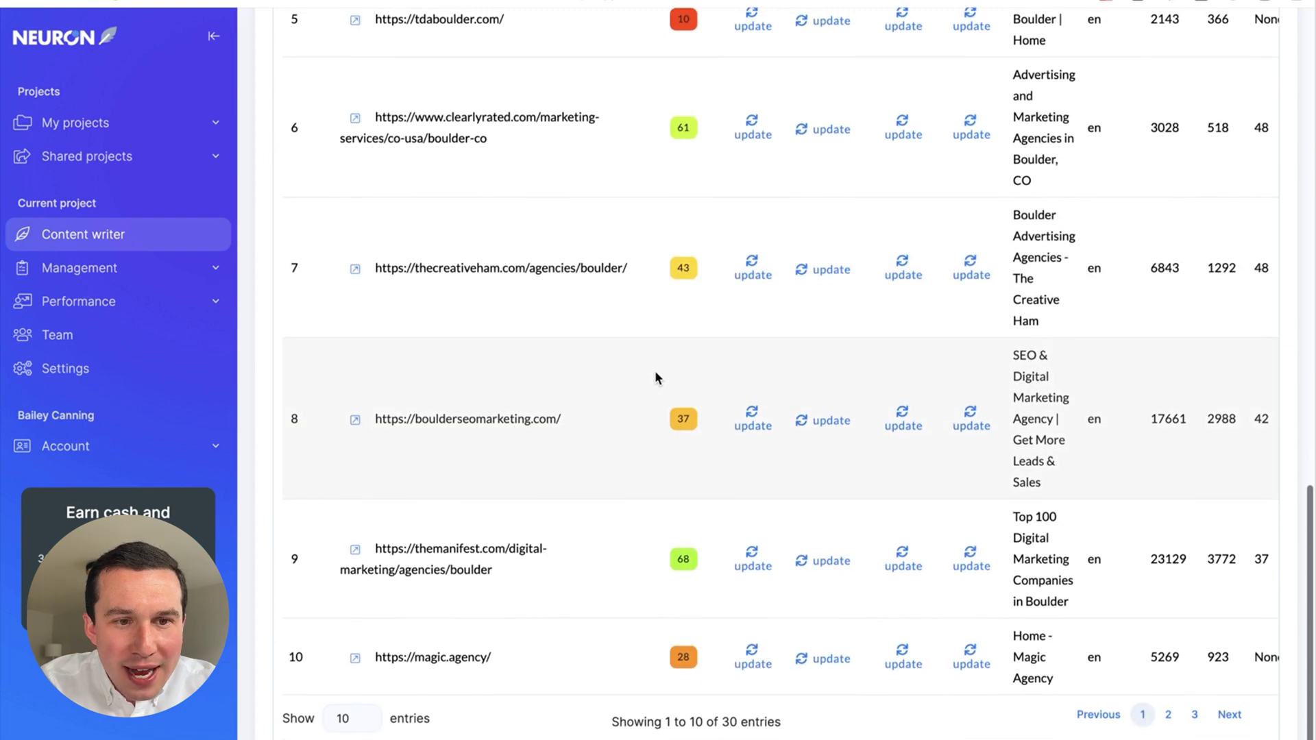
scroll(655, 376, "up", 15)
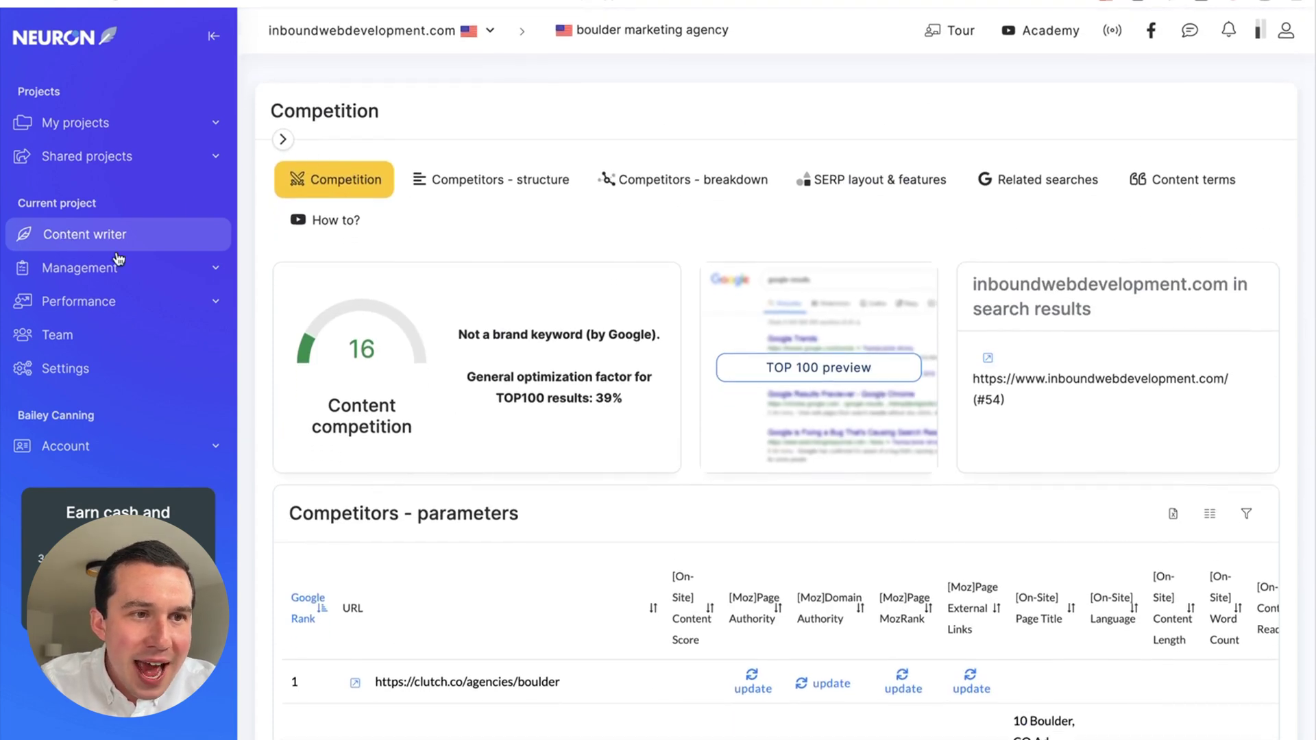
Open the content editor for the "boulder marketing agency" query and examine its suggested basic and extended content terms.
left_click(285, 139)
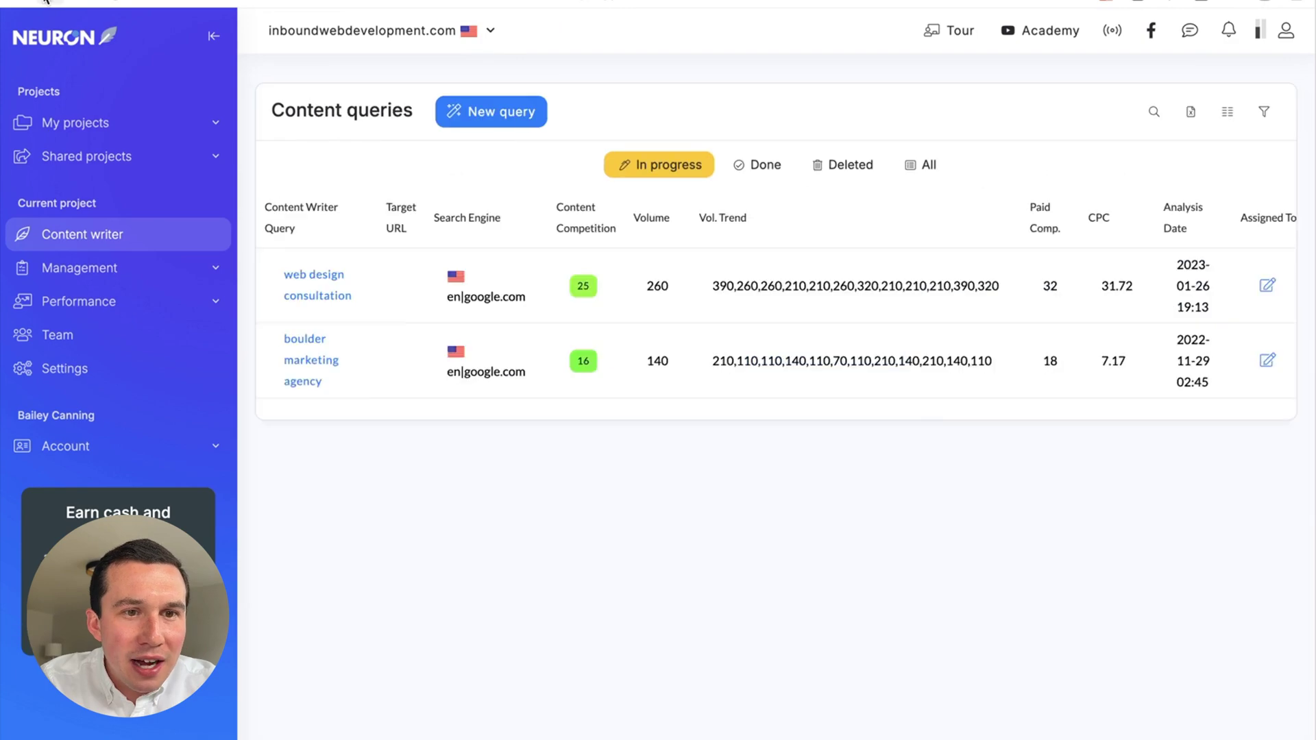
left_click(349, 308)
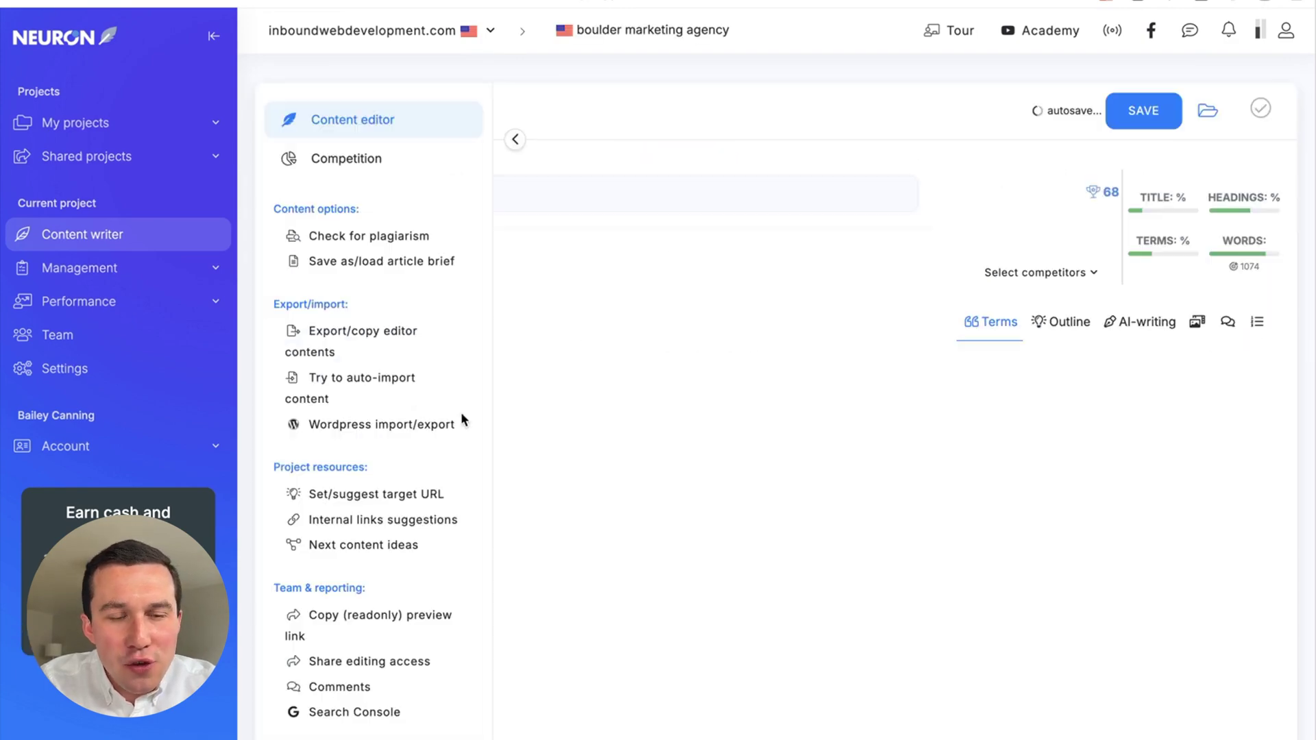
scroll(1118, 455, "down", 5)
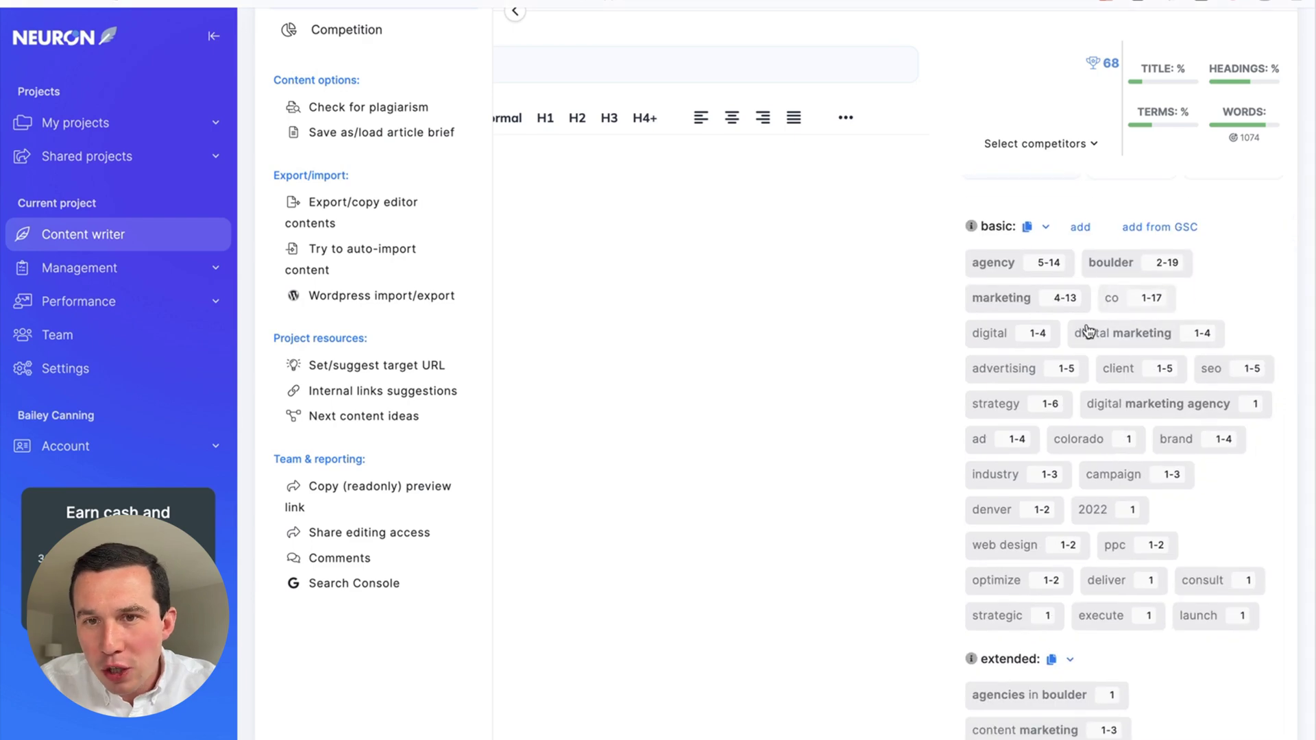
scroll(1100, 368, "down", 5)
scroll(1101, 367, "down", 5)
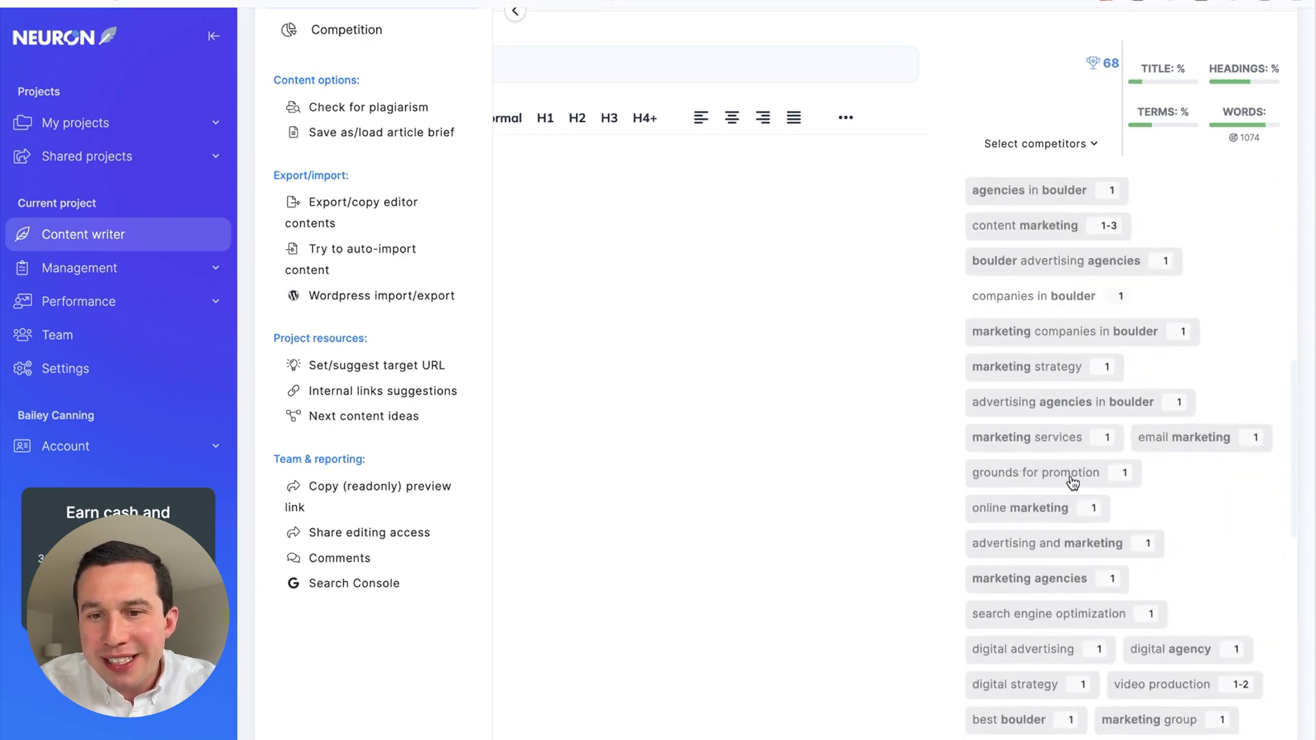
scroll(1055, 531, "down", 7)
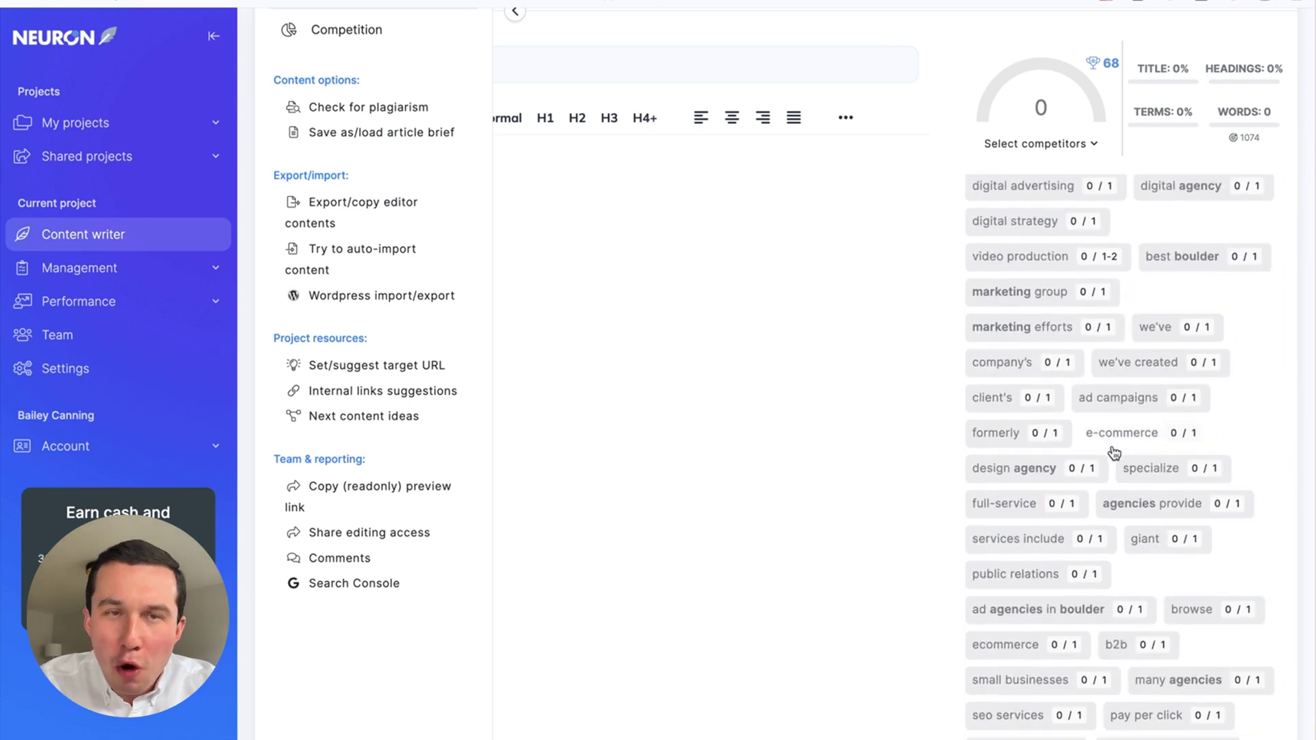
scroll(1114, 453, "down", 3)
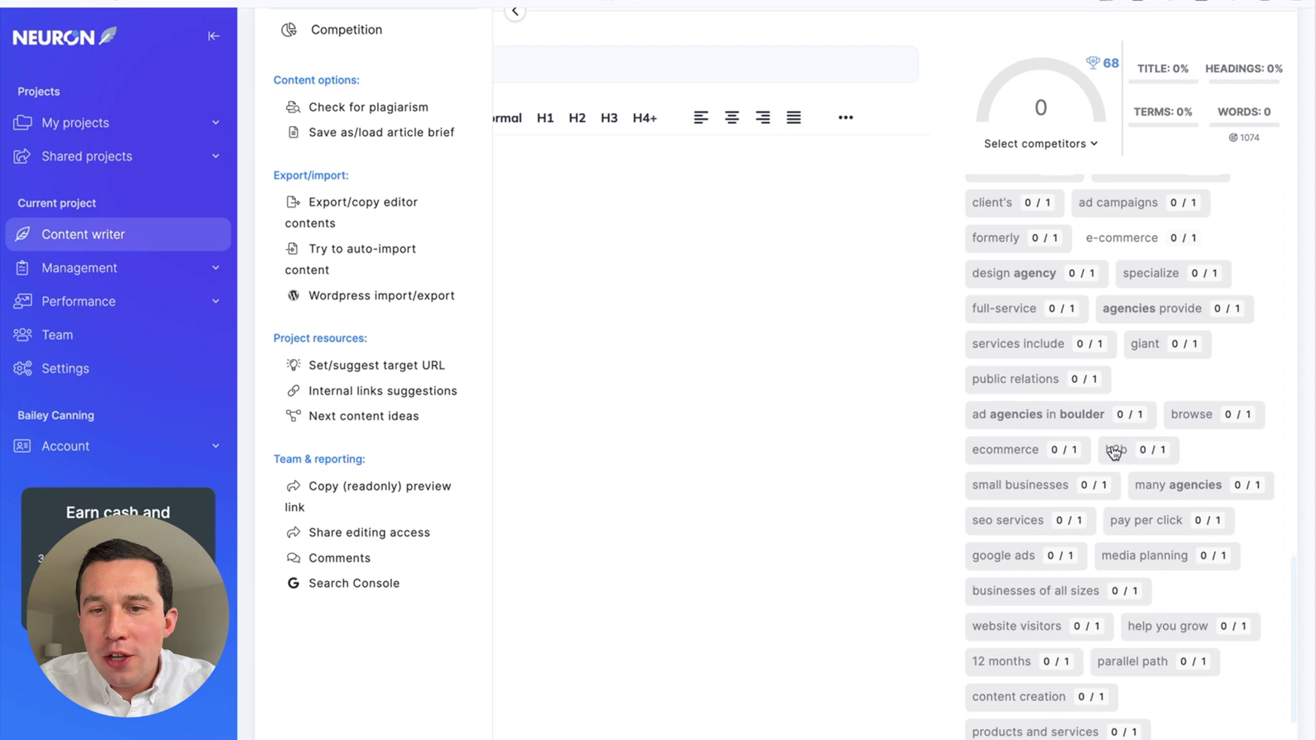
scroll(1114, 453, "down", 1)
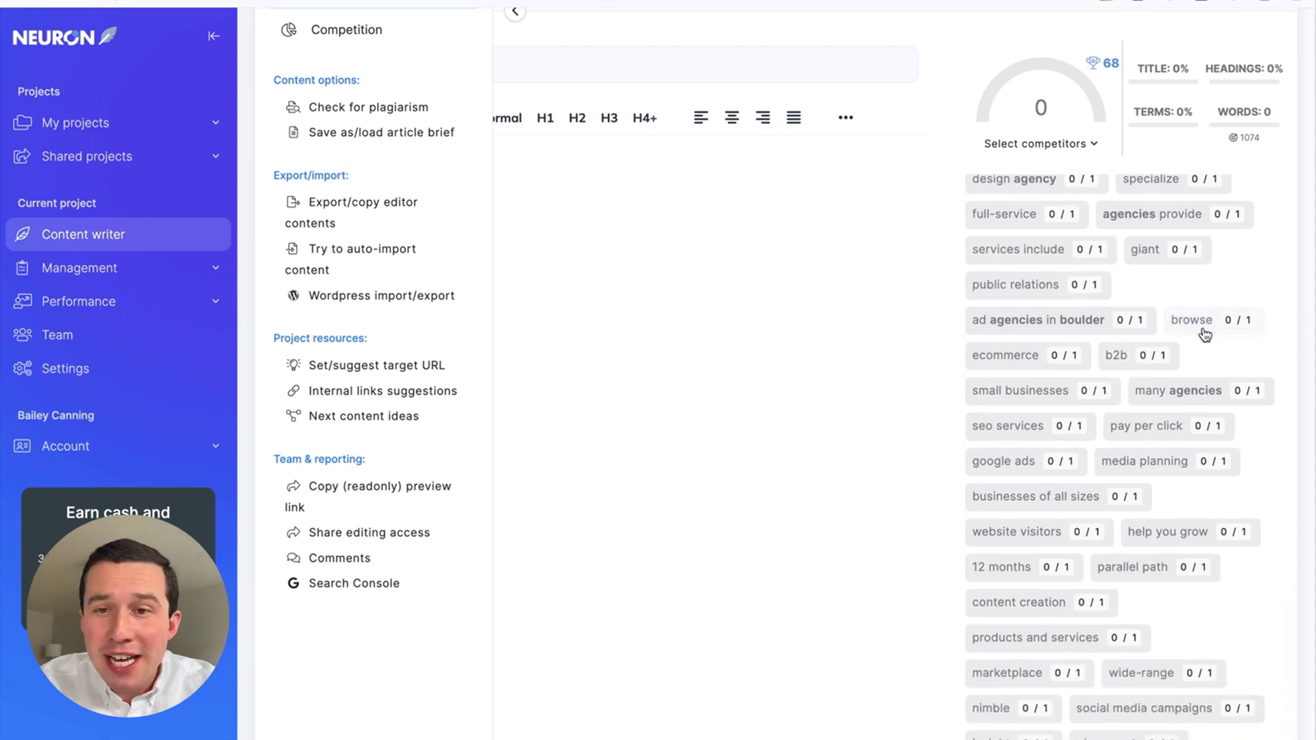
scroll(1201, 331, "up", 6)
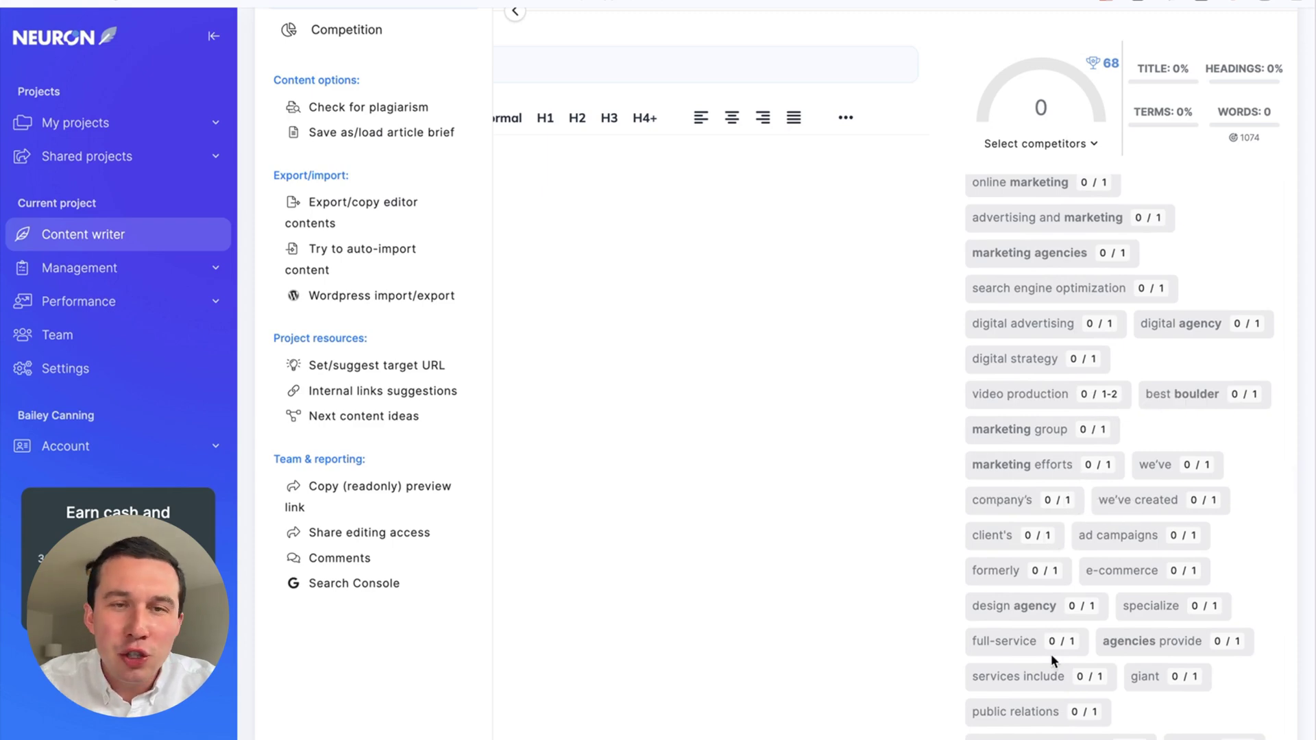
Switch back to SE Ranking's Content Editor and review its free-to-try limits and feature overview.
mouse_move(7, 295)
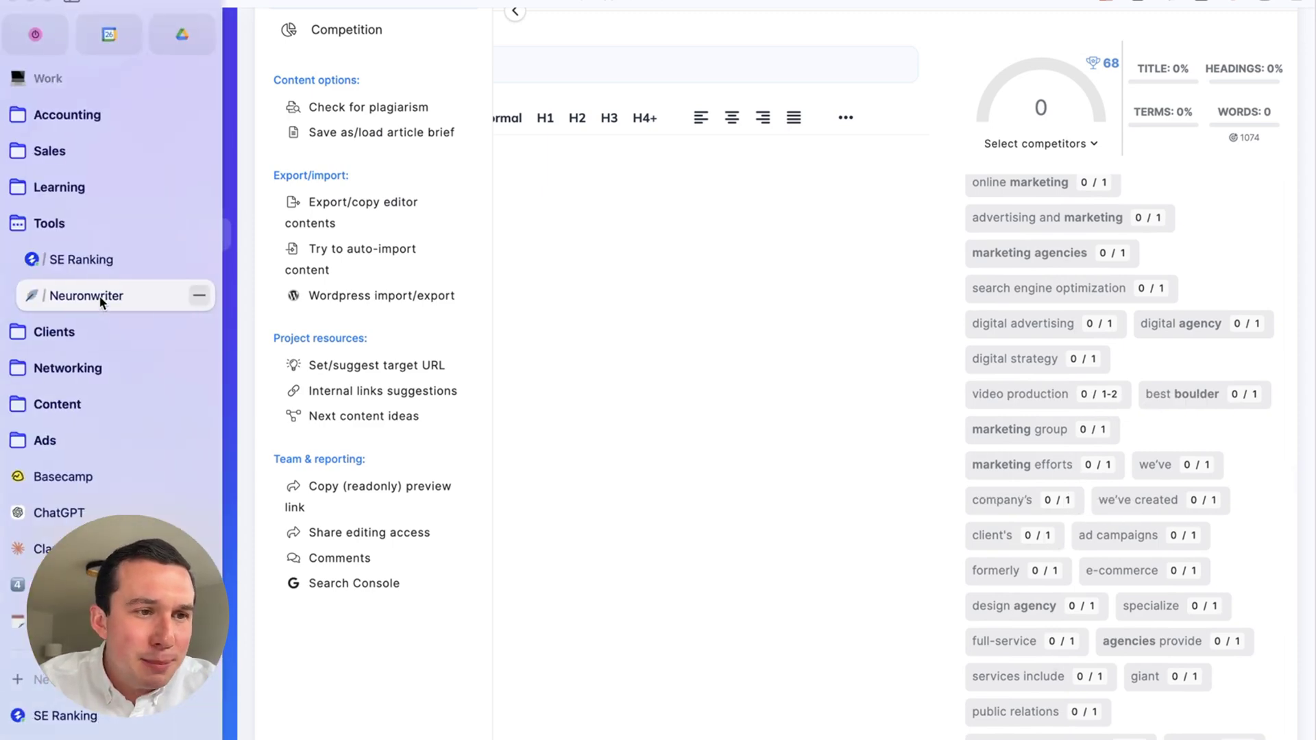
left_click(97, 270)
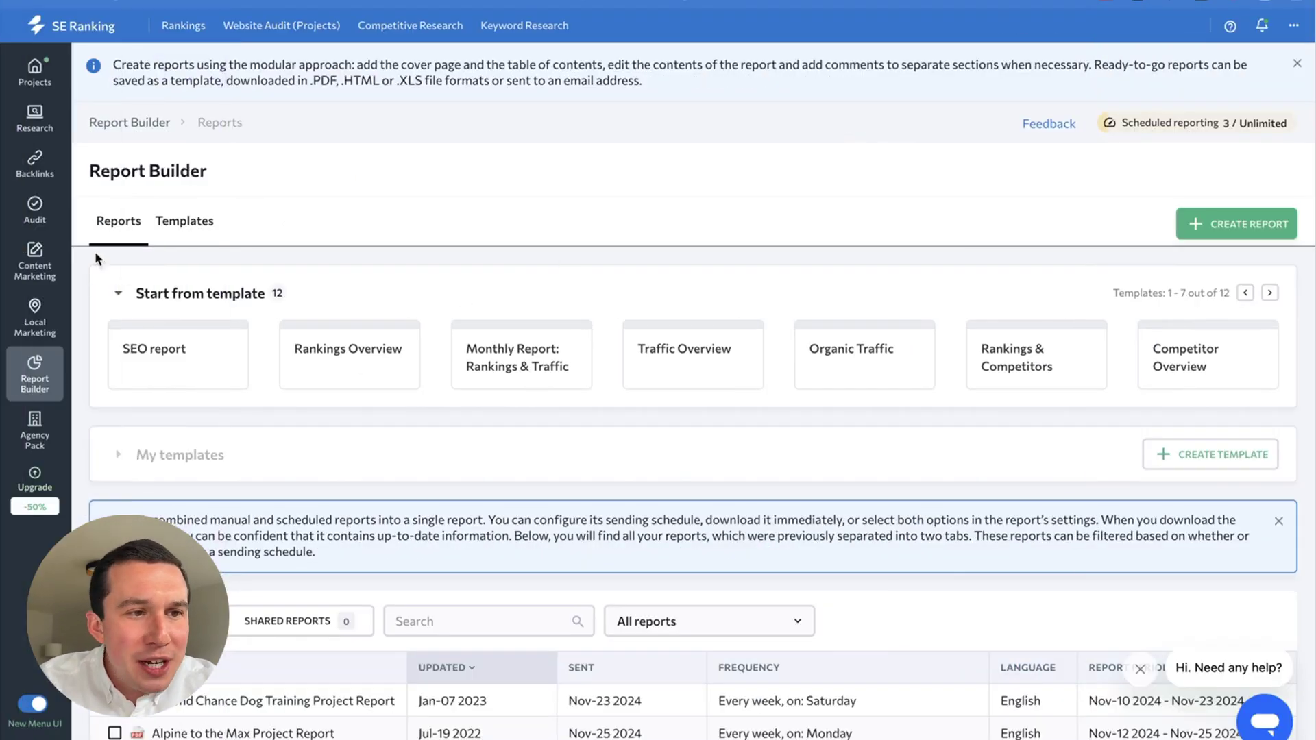
mouse_move(34, 261)
left_click(152, 107)
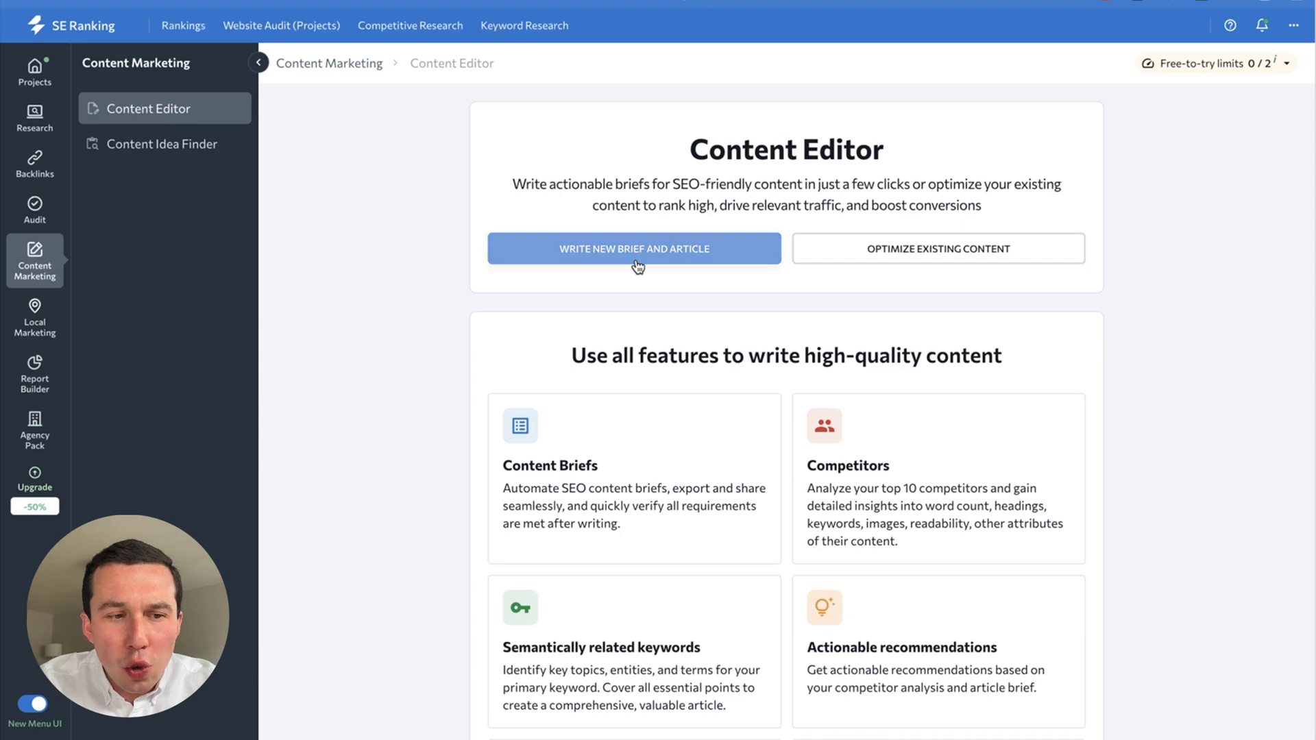
left_click(1287, 65)
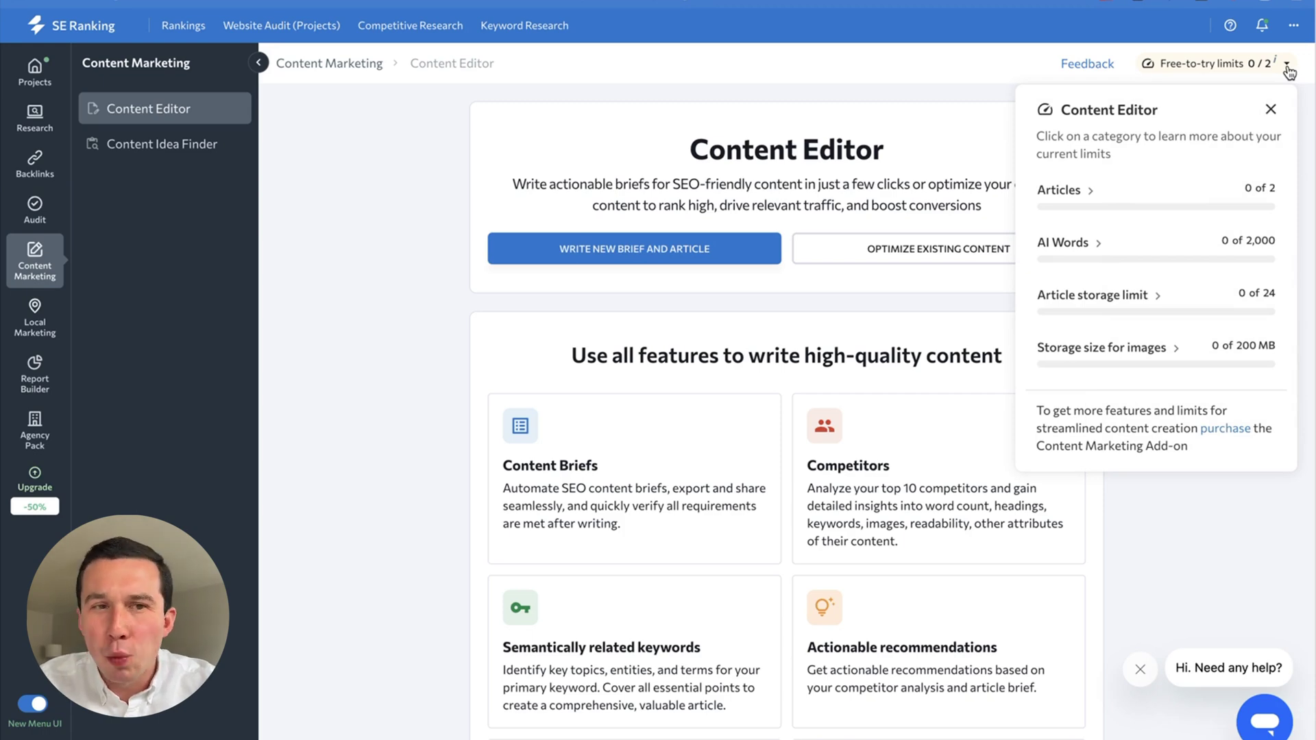
left_click(1287, 65)
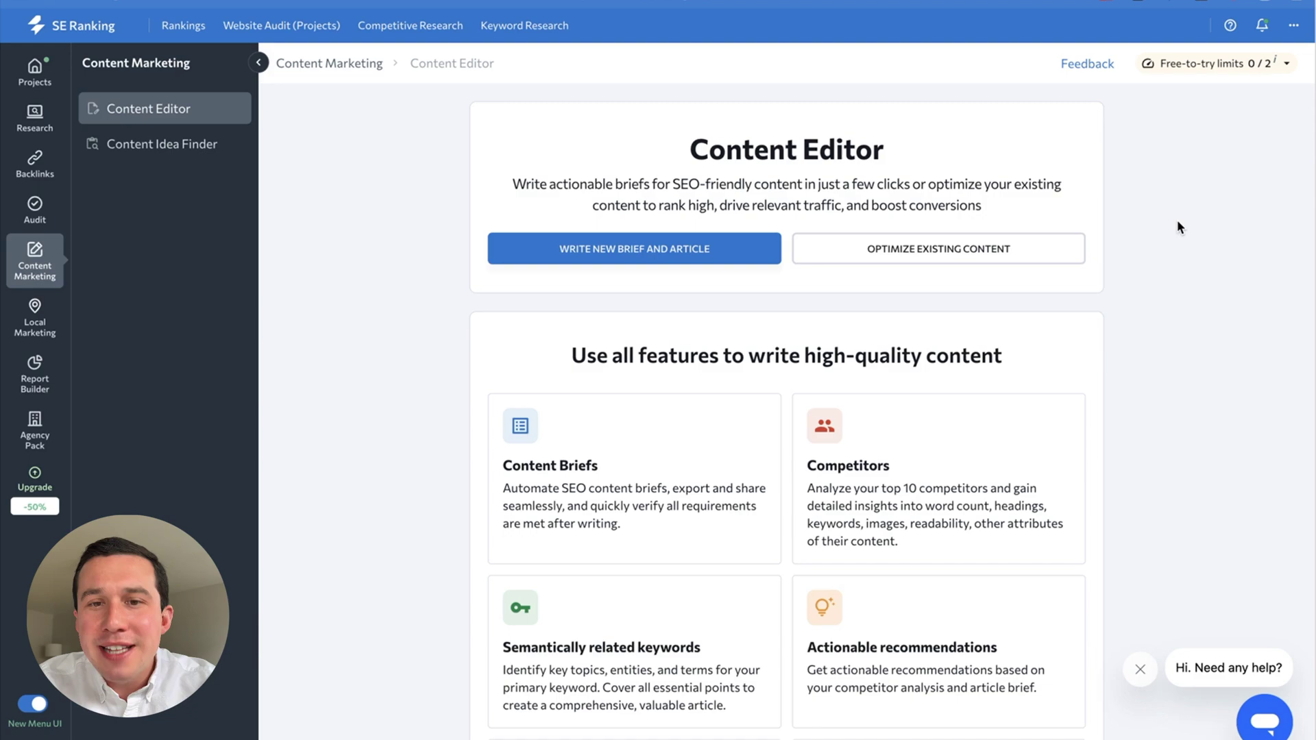
scroll(440, 357, "down", 6)
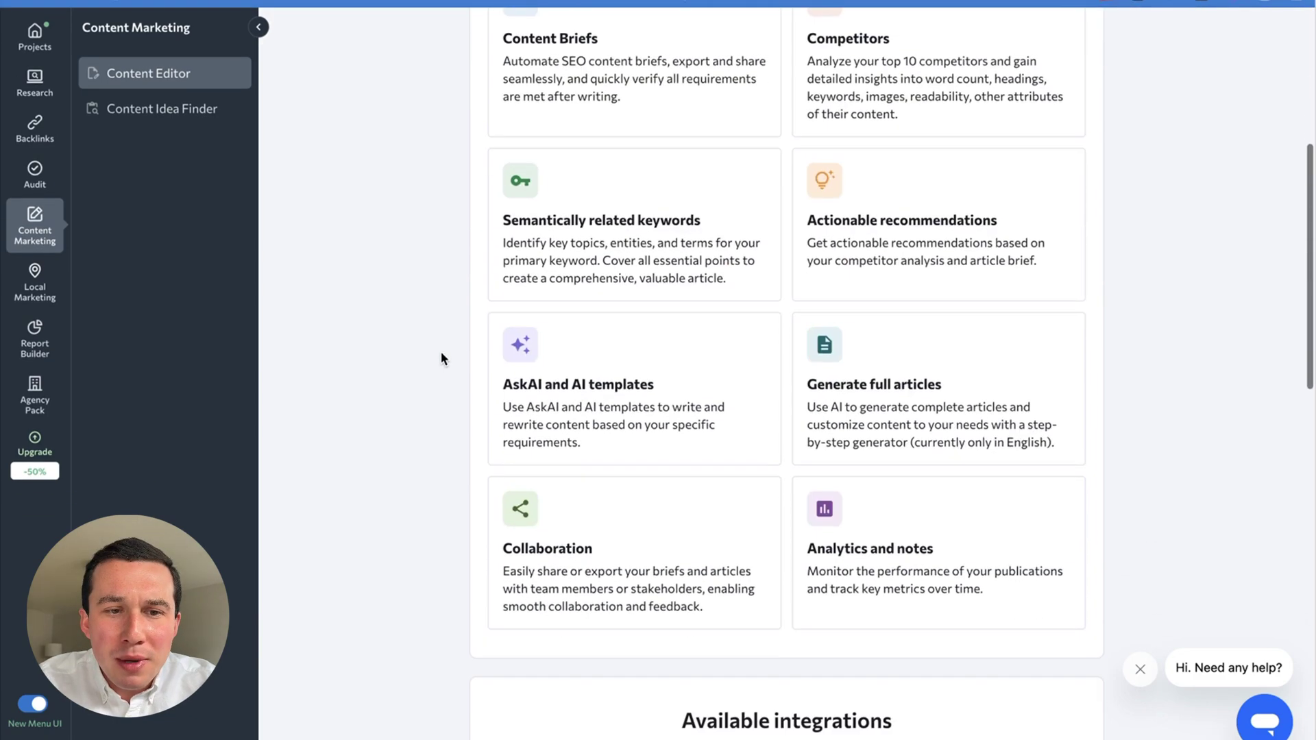
scroll(983, 495, "down", 16)
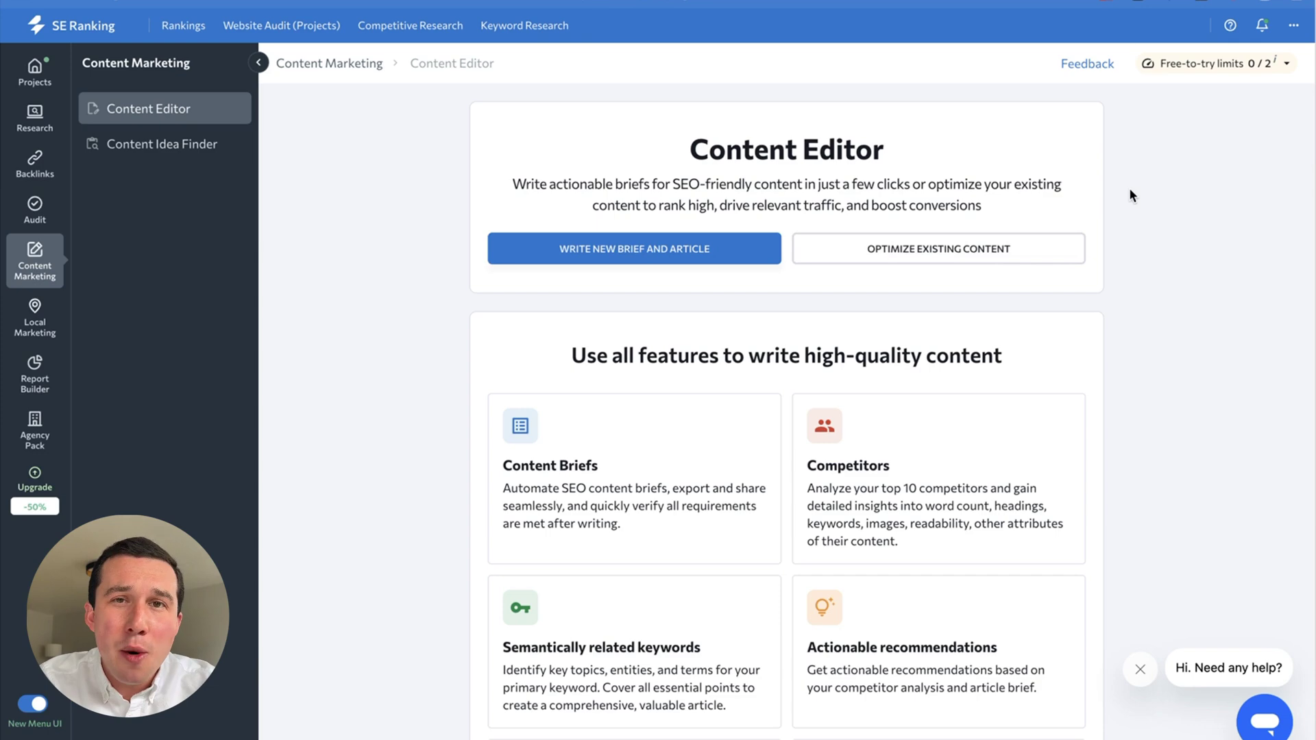
Open the Folk Osteria demo location in Local Marketing and examine its rankings, audit and Google Business Profile overview.
mouse_move(34, 315)
left_click(159, 111)
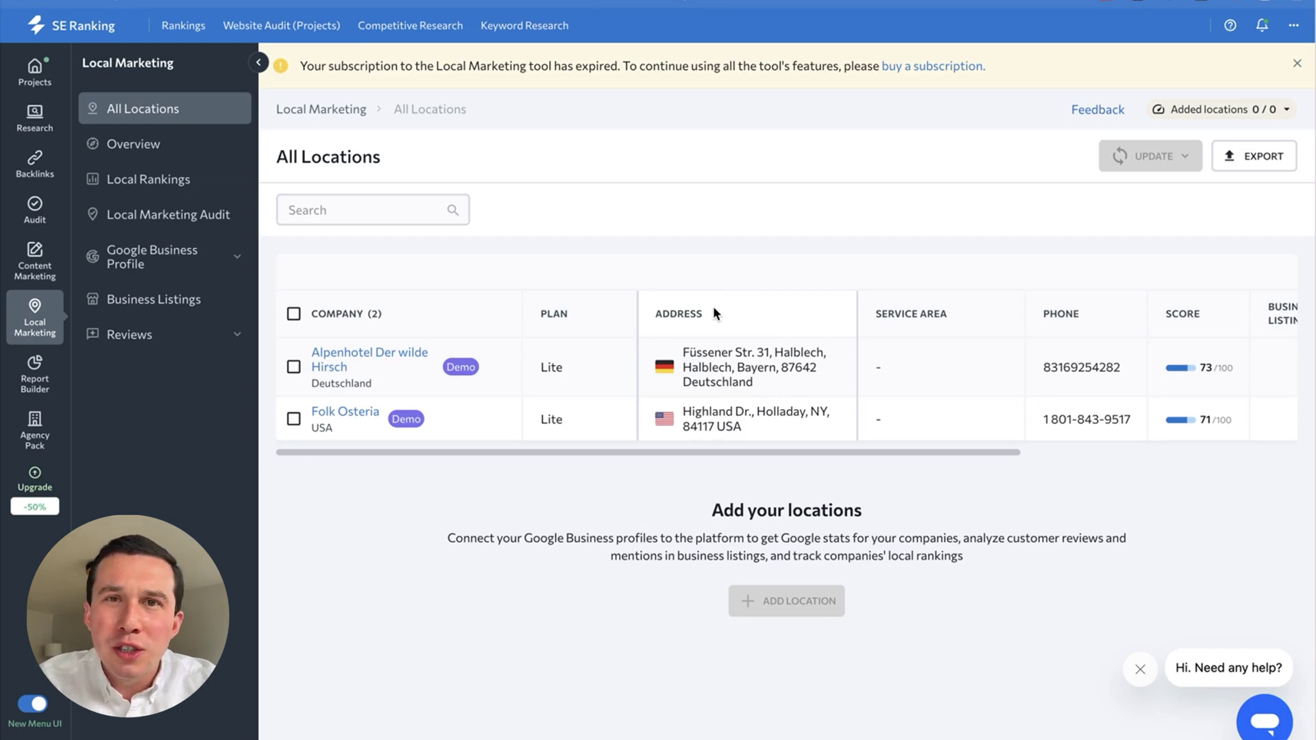
left_click(338, 413)
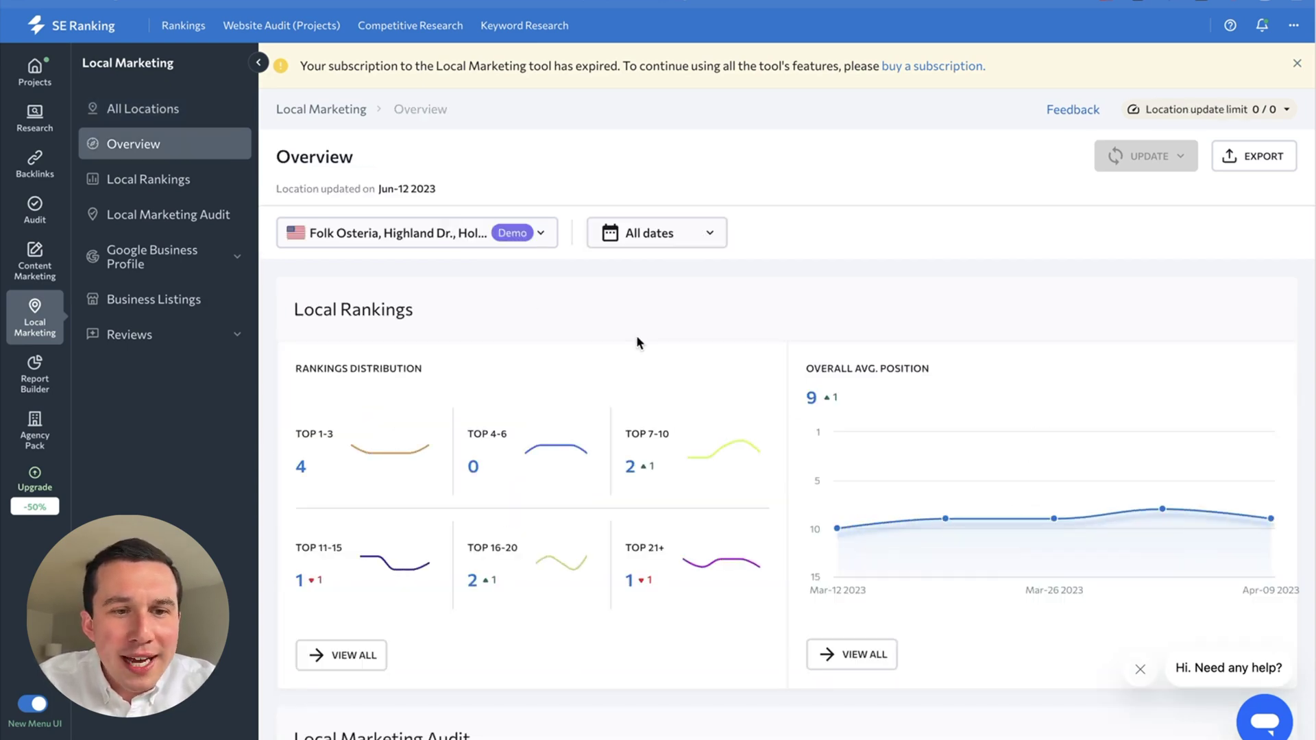
scroll(636, 335, "down", 8)
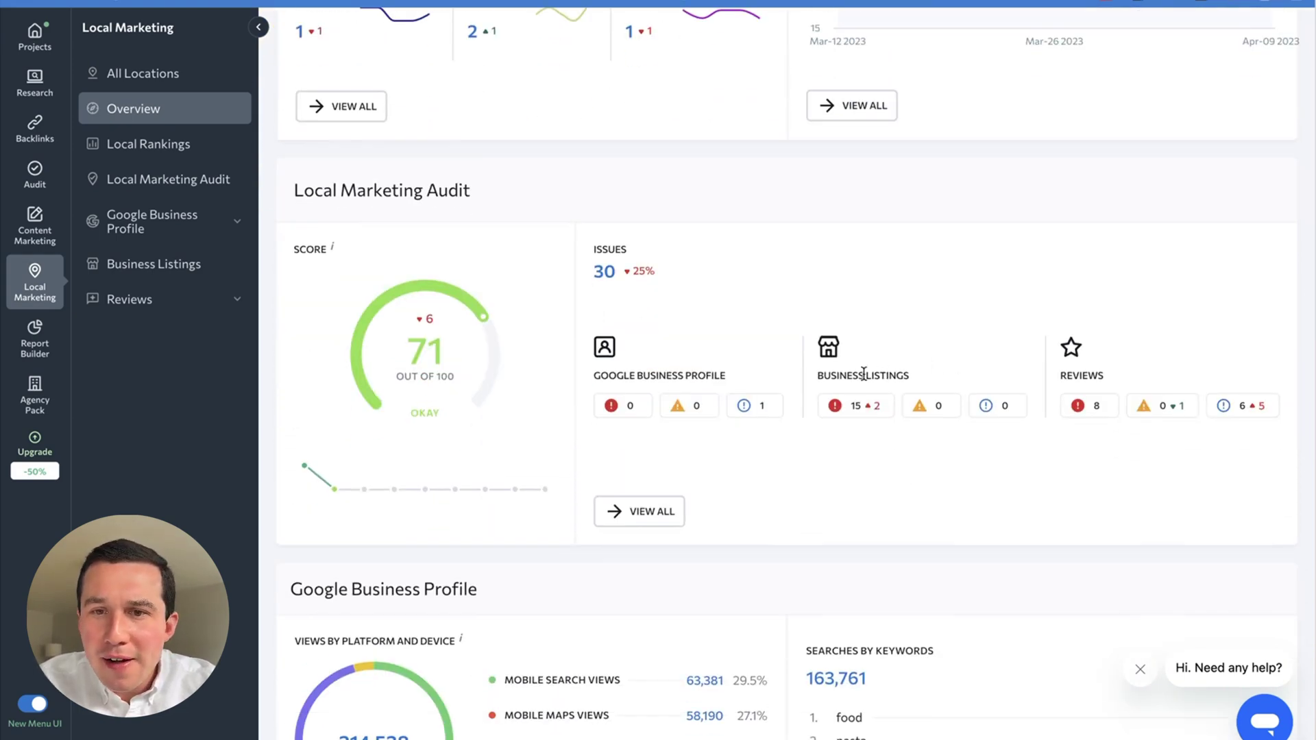
scroll(1069, 416, "down", 5)
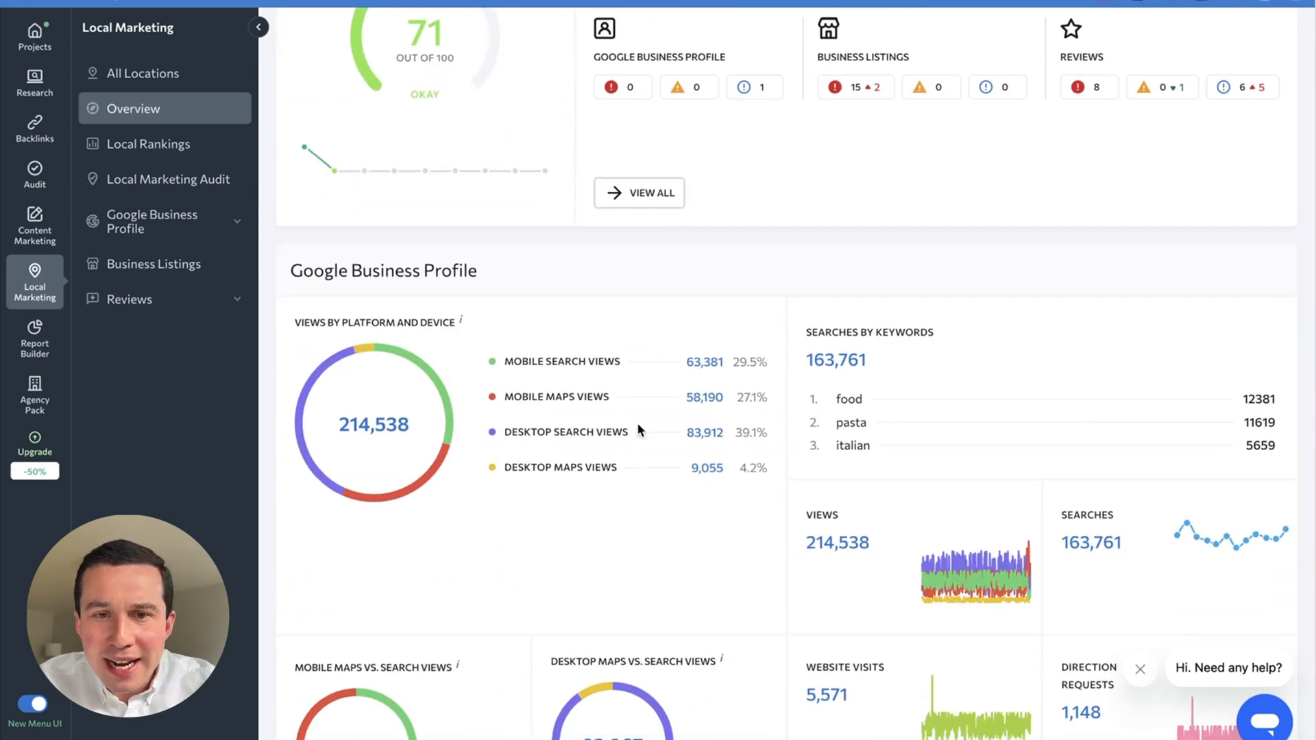
scroll(635, 432, "down", 6)
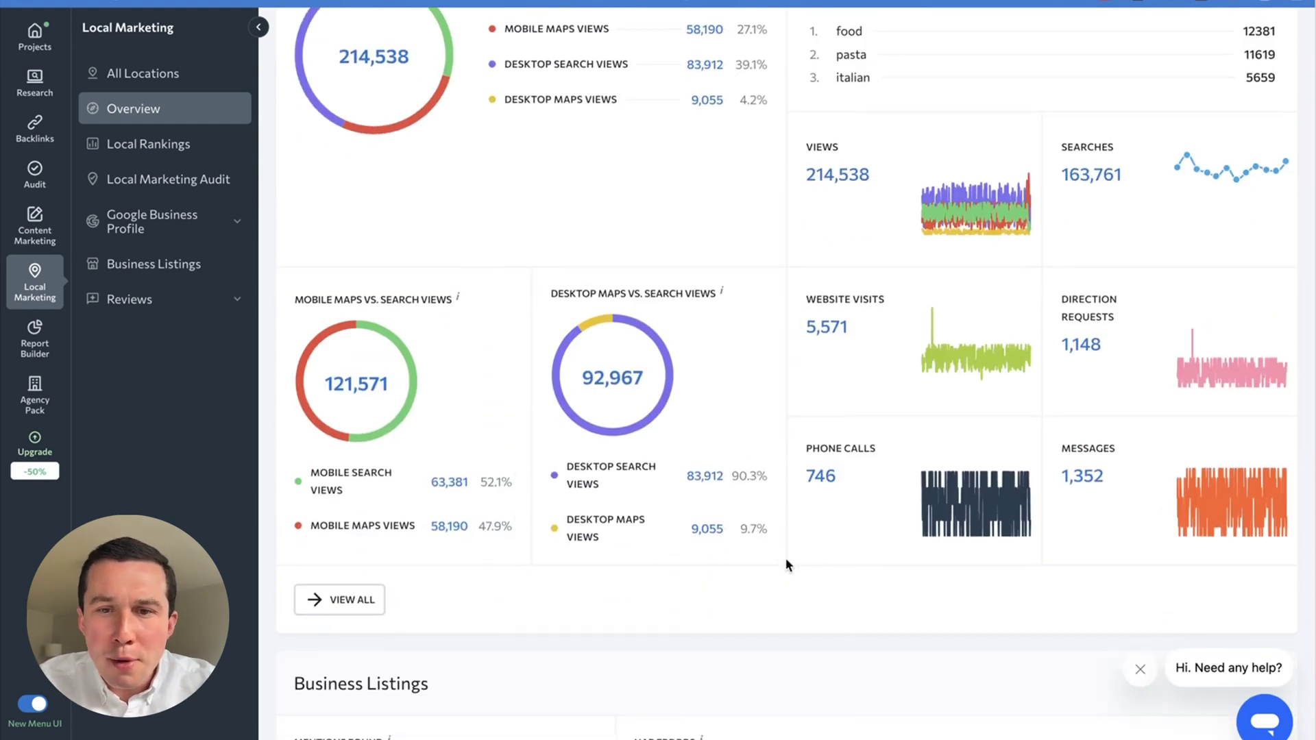
scroll(785, 557, "down", 8)
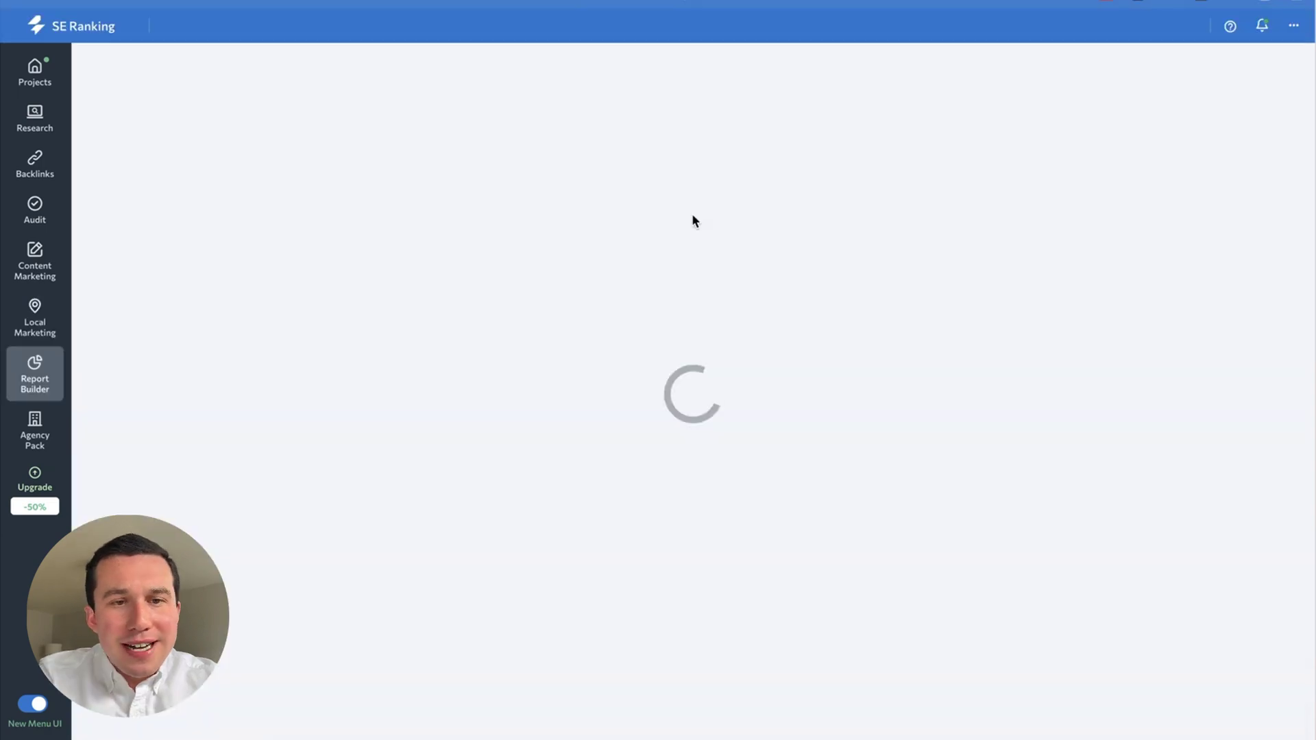
Look through the Report Builder's starting templates and the list of existing project reports.
scroll(523, 306, "down", 1)
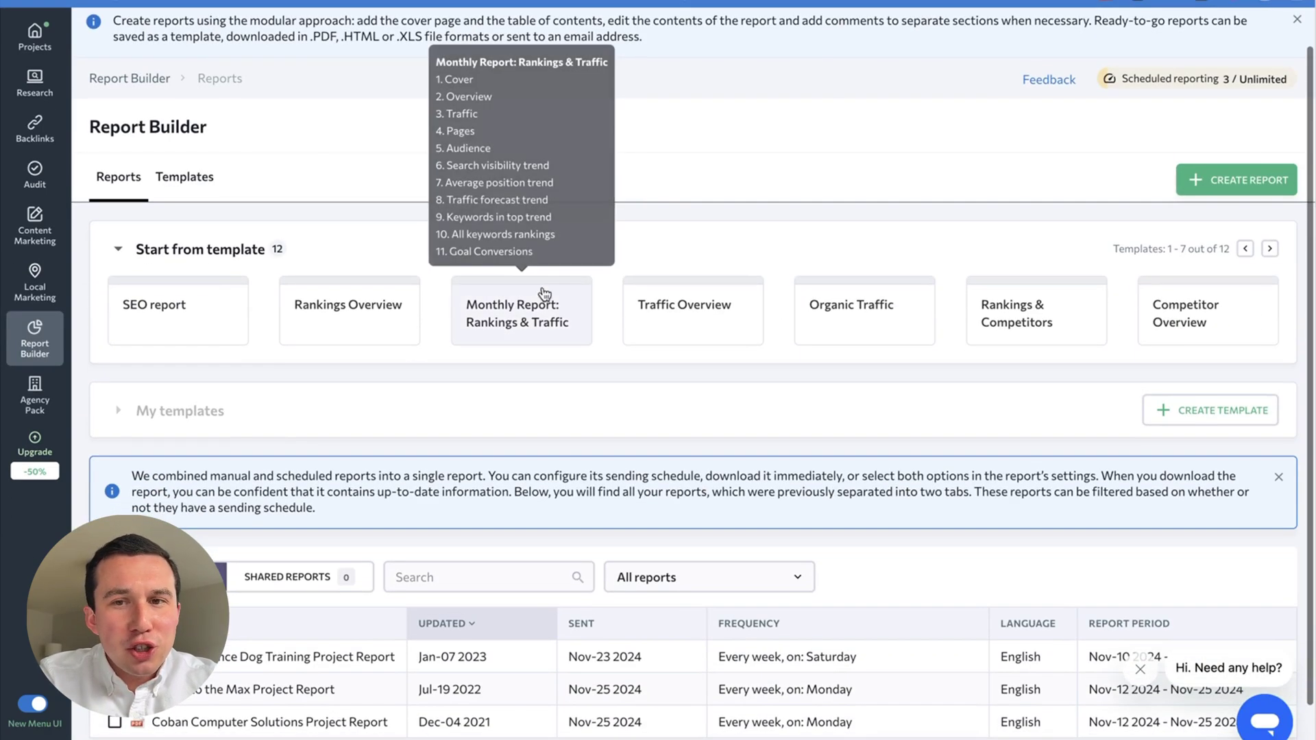
scroll(1013, 240, "up", 1)
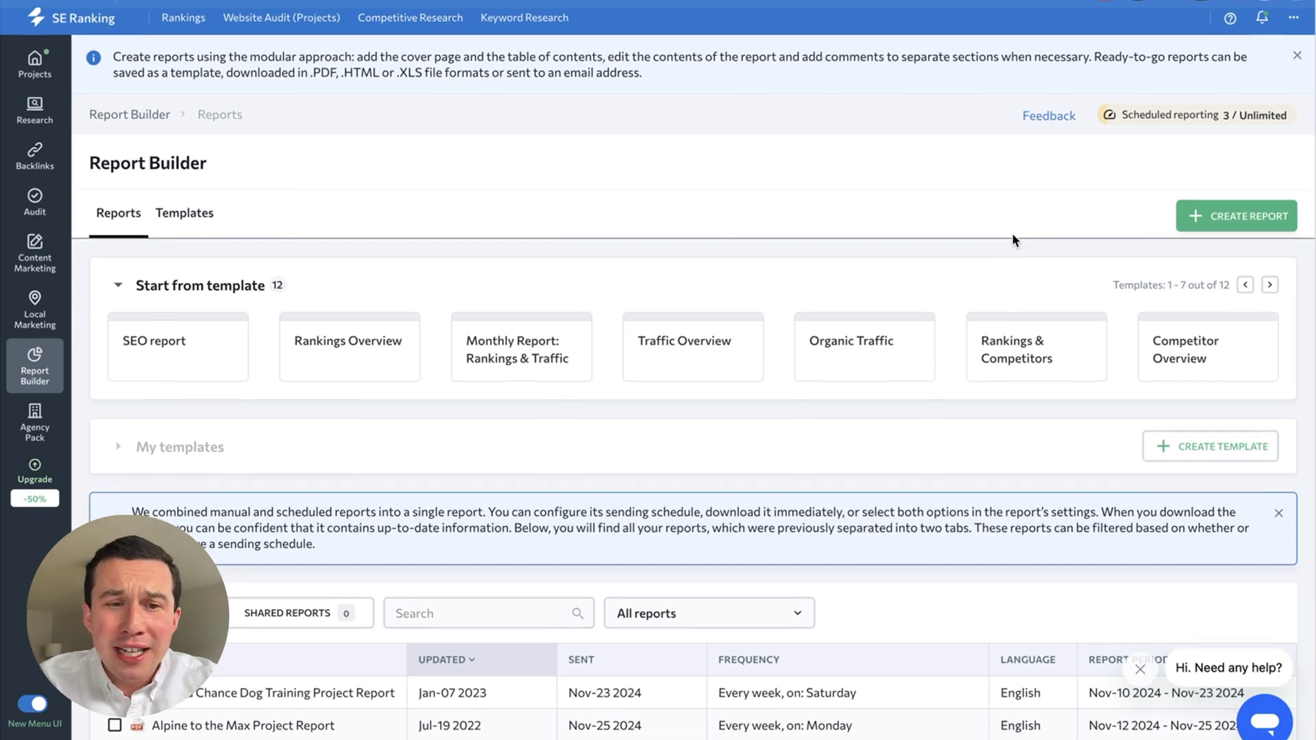
scroll(1012, 240, "down", 2)
scroll(1011, 232, "down", 1)
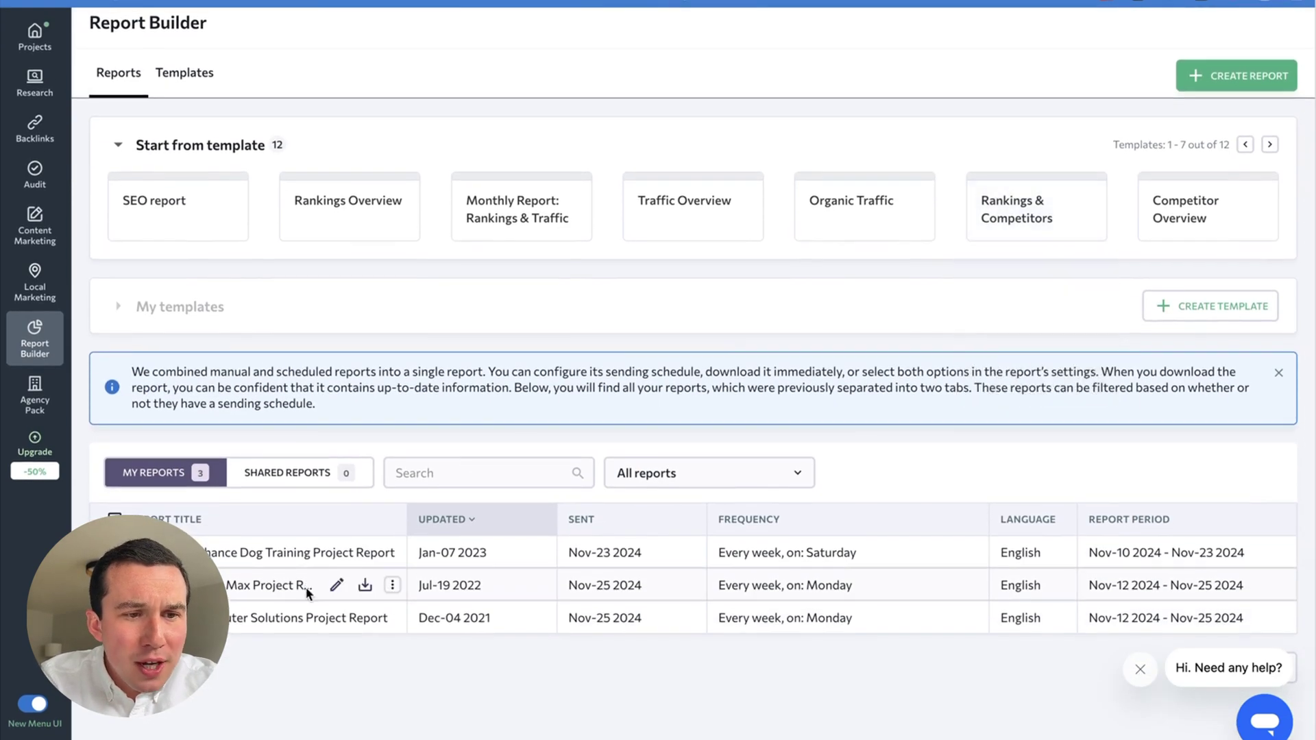
Open the Alpine to the Max Project Report, review its Google Search Console sections and preview, and leave without saving.
left_click(279, 593)
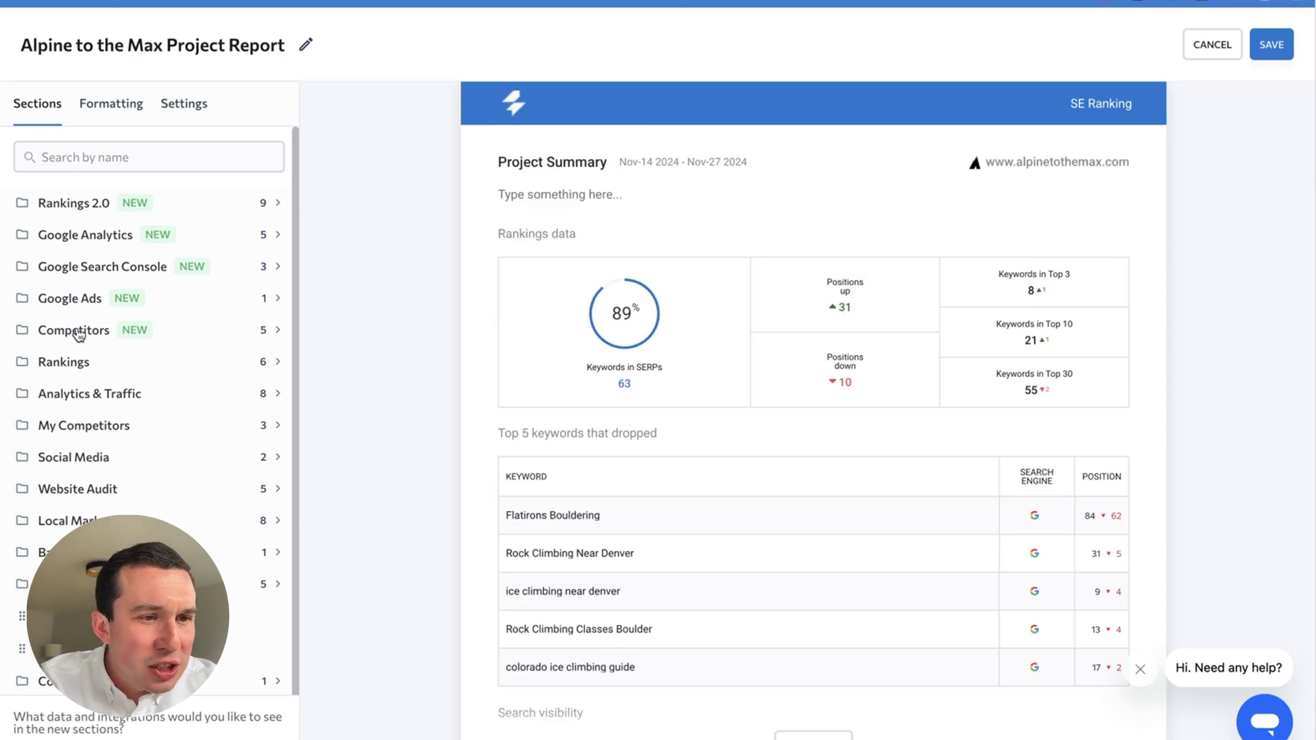
left_click(99, 266)
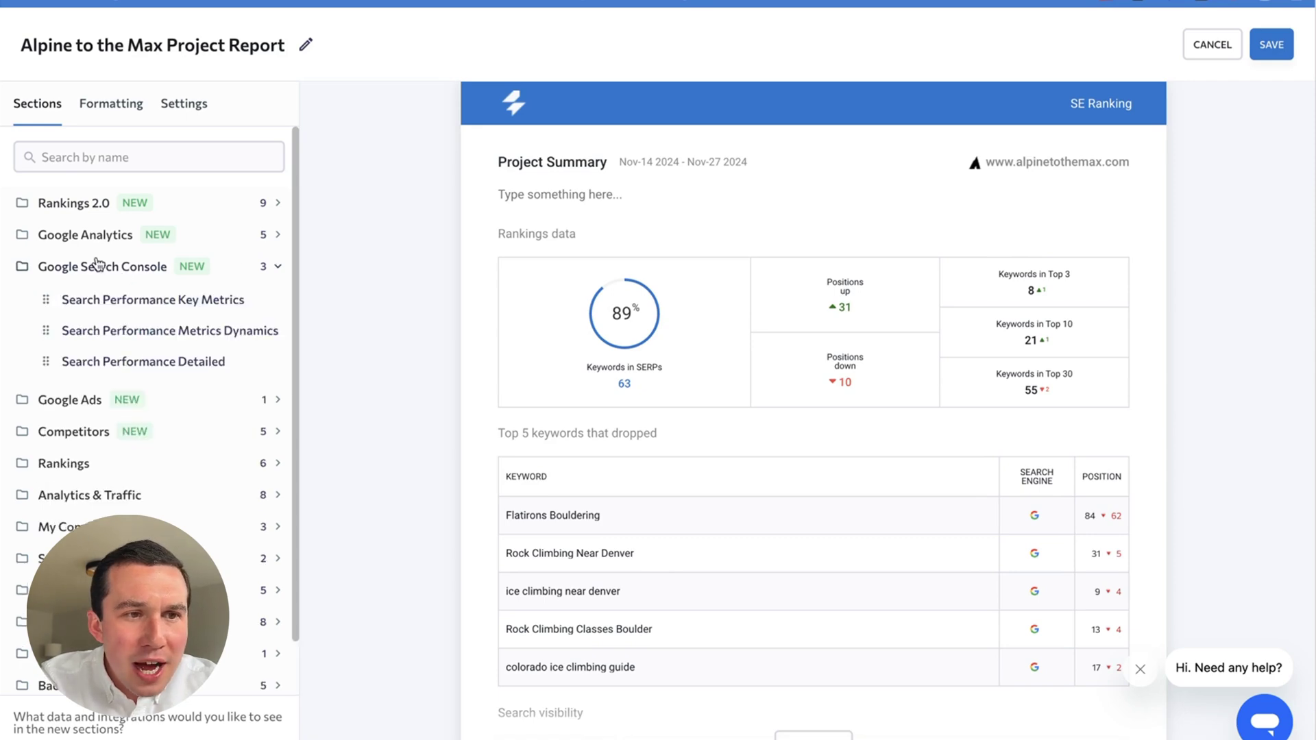
scroll(766, 395, "down", 8)
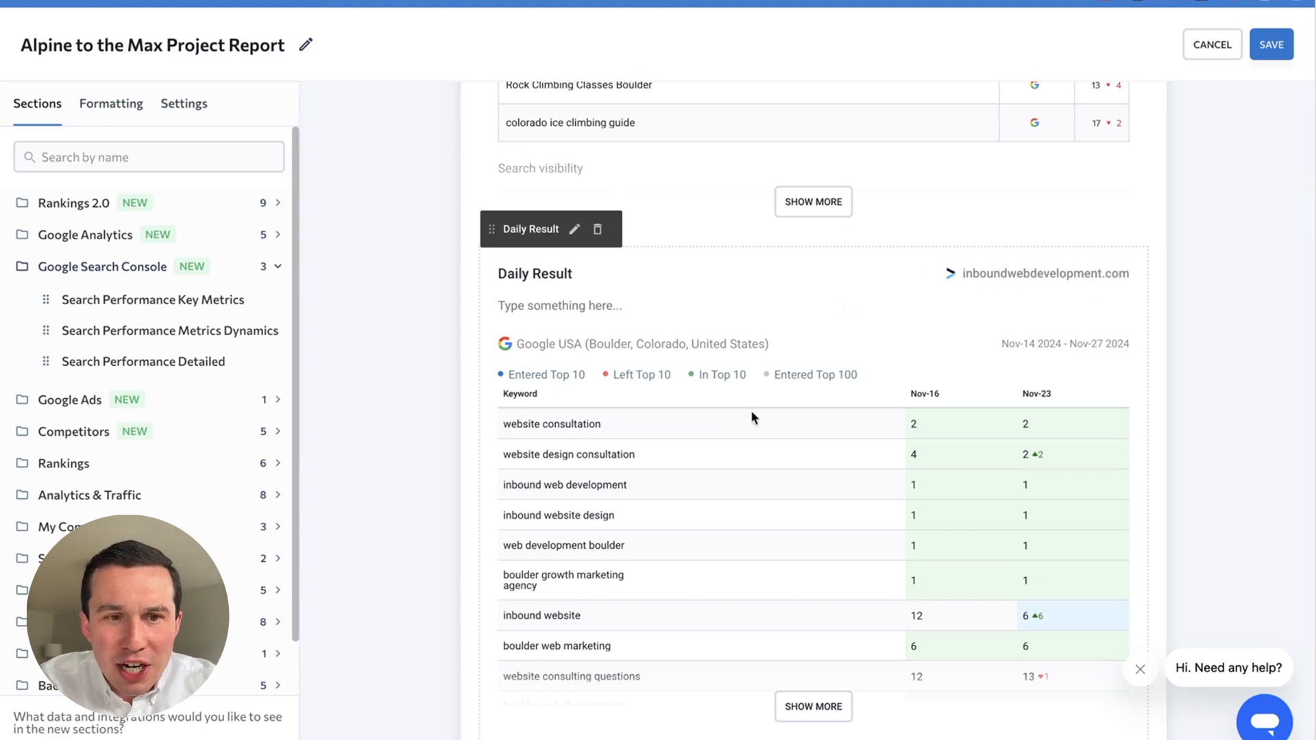
left_click(1139, 669)
scroll(1177, 460, "up", 8)
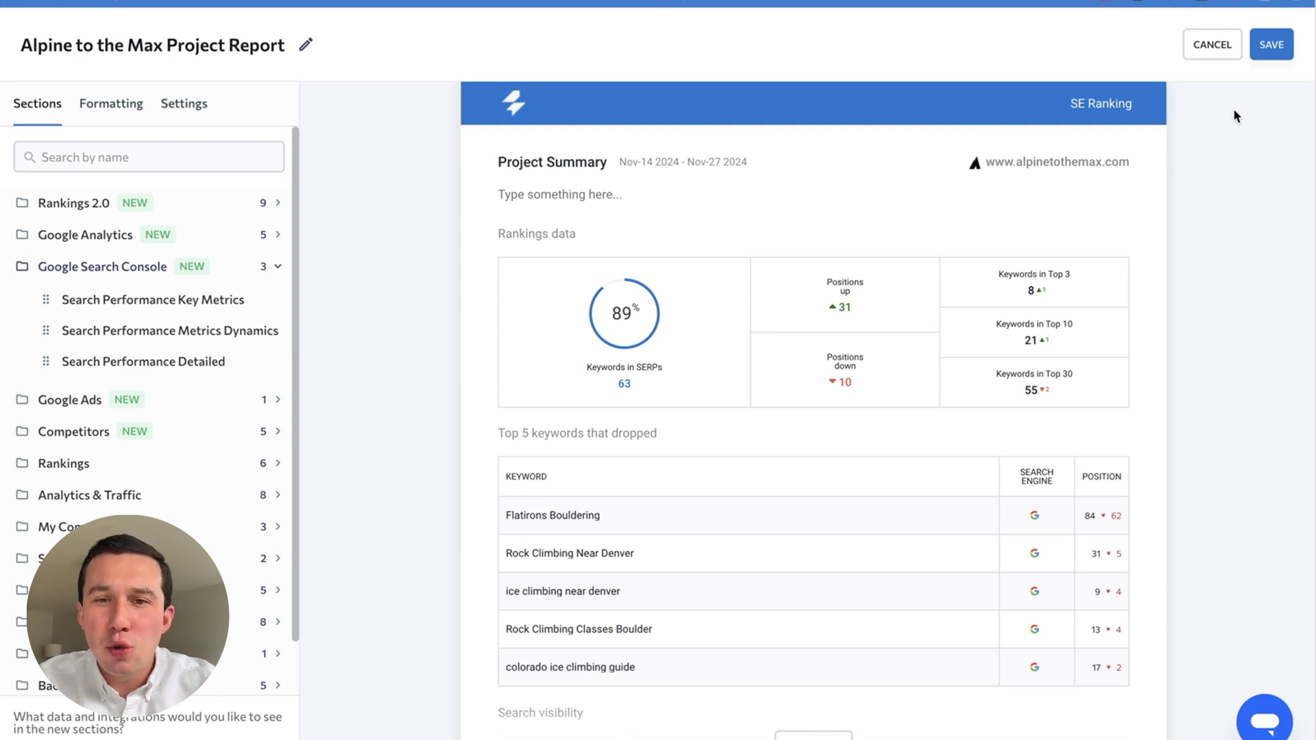
left_click(1211, 44)
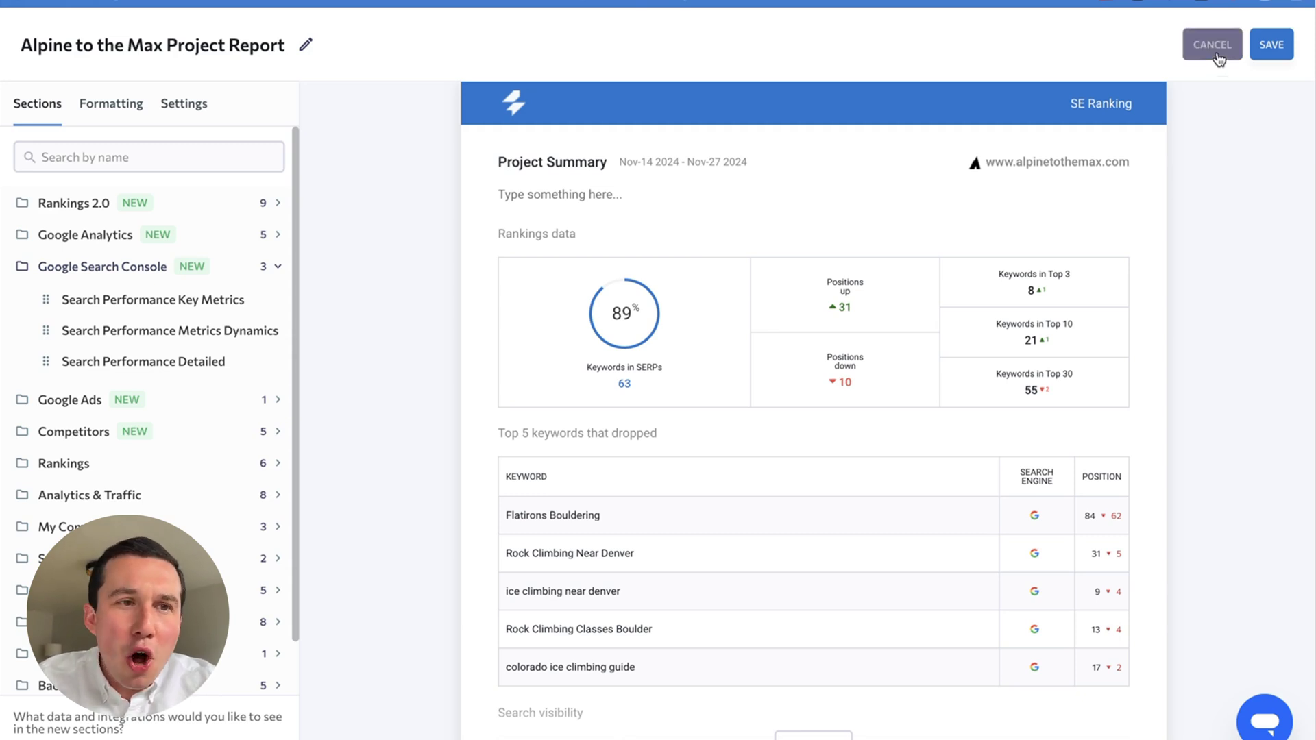
left_click(817, 450)
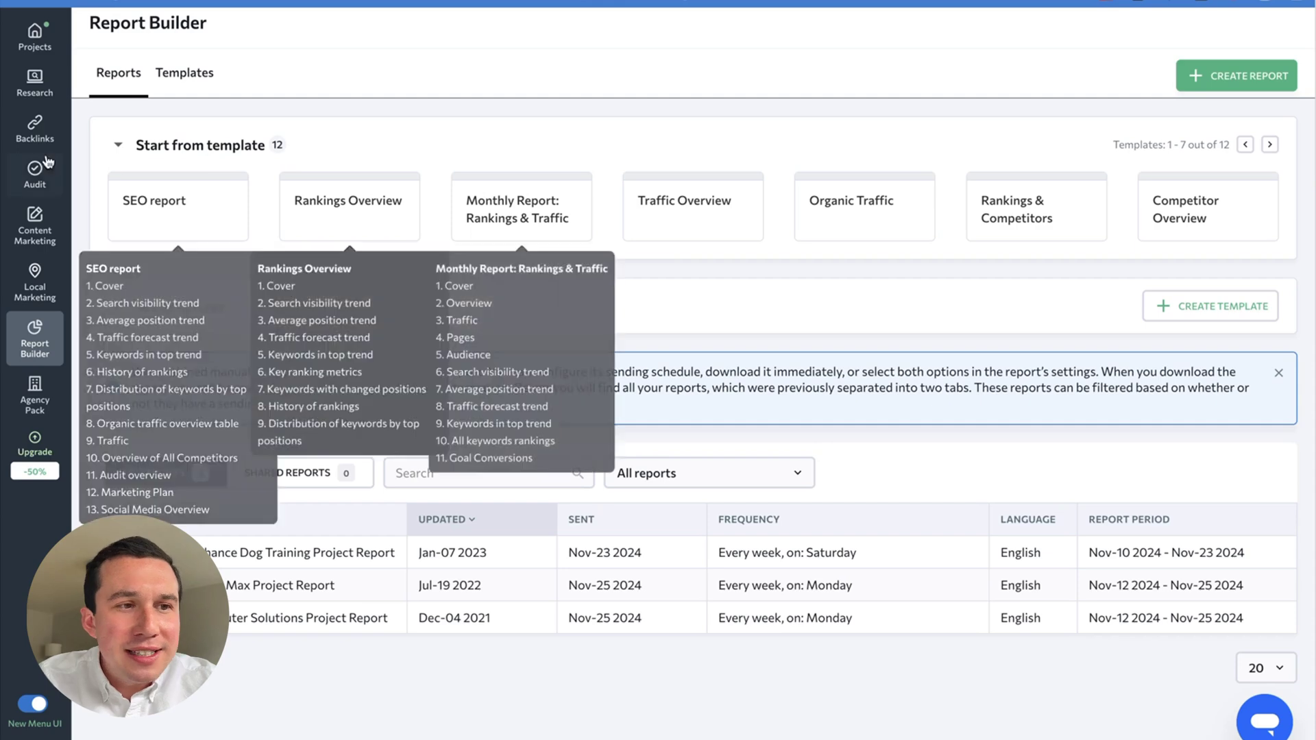
Analyze alpinetothemax.com in the Competitive Research overview.
mouse_move(37, 95)
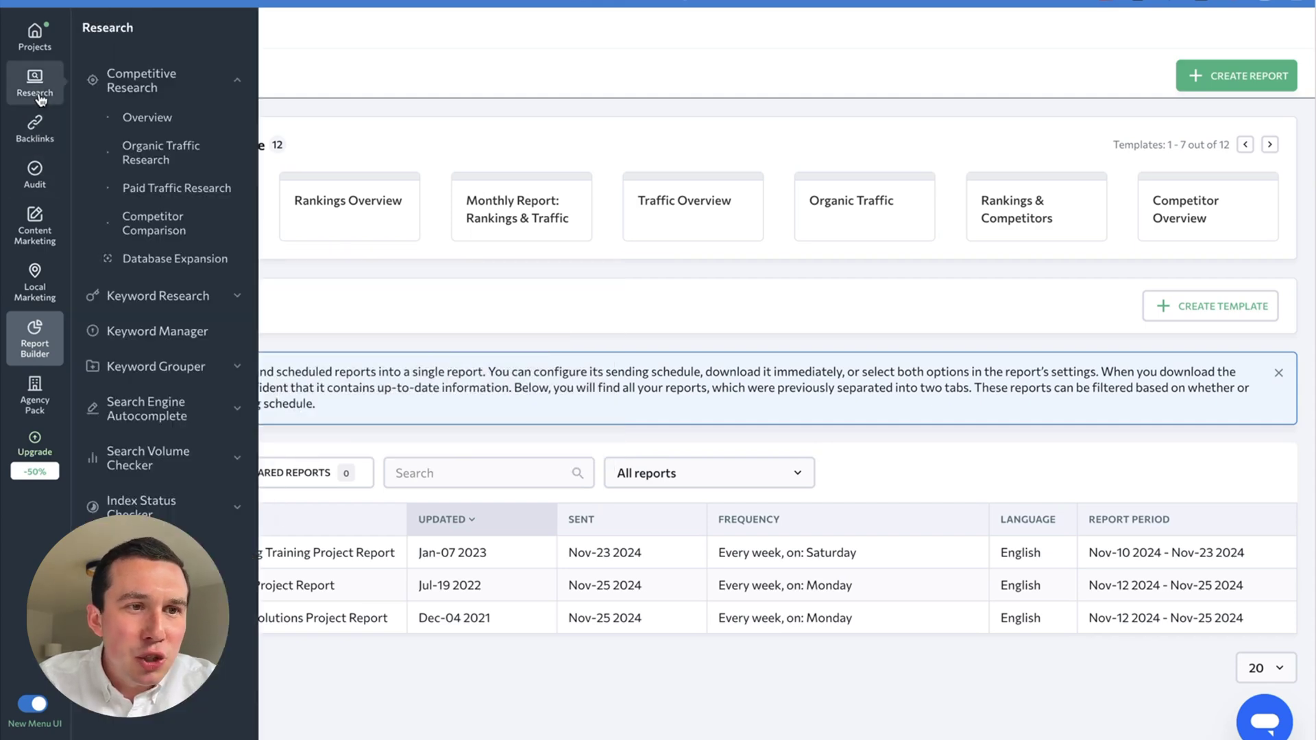
left_click(163, 122)
left_click(798, 260)
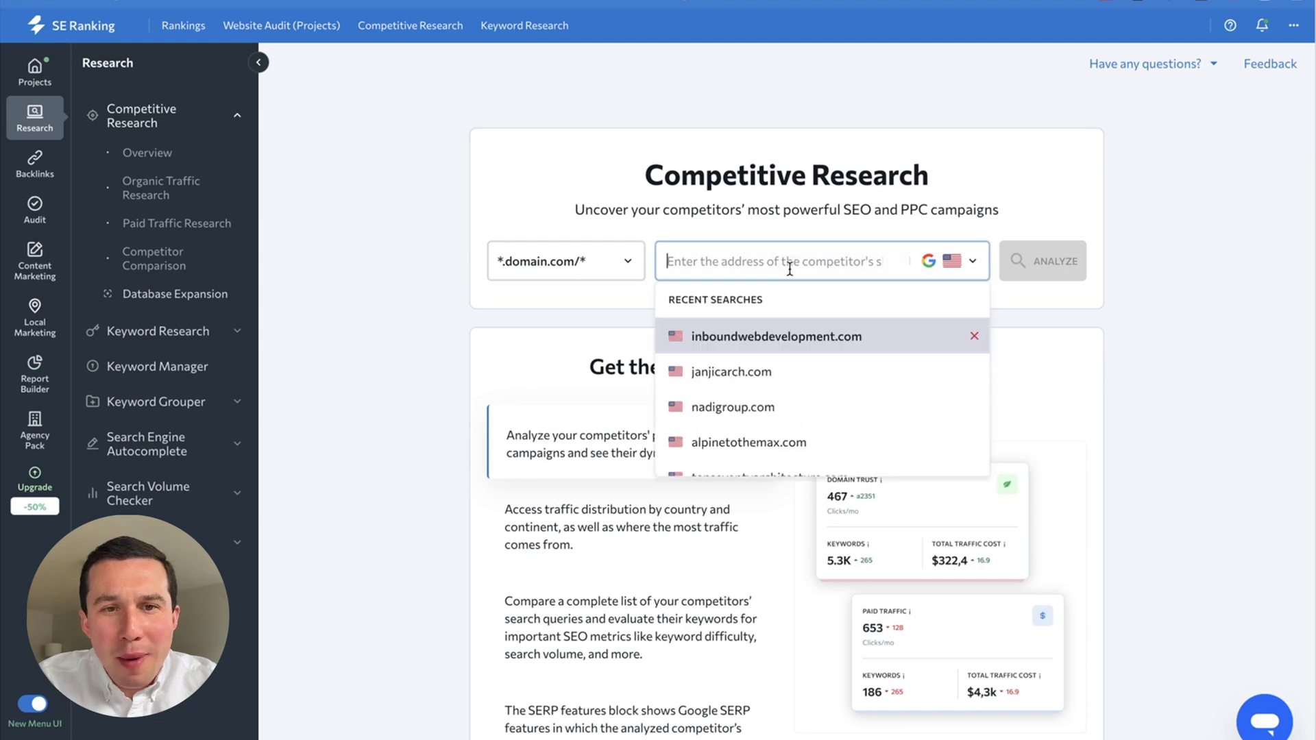
type("alpinetothemax")
left_click(770, 335)
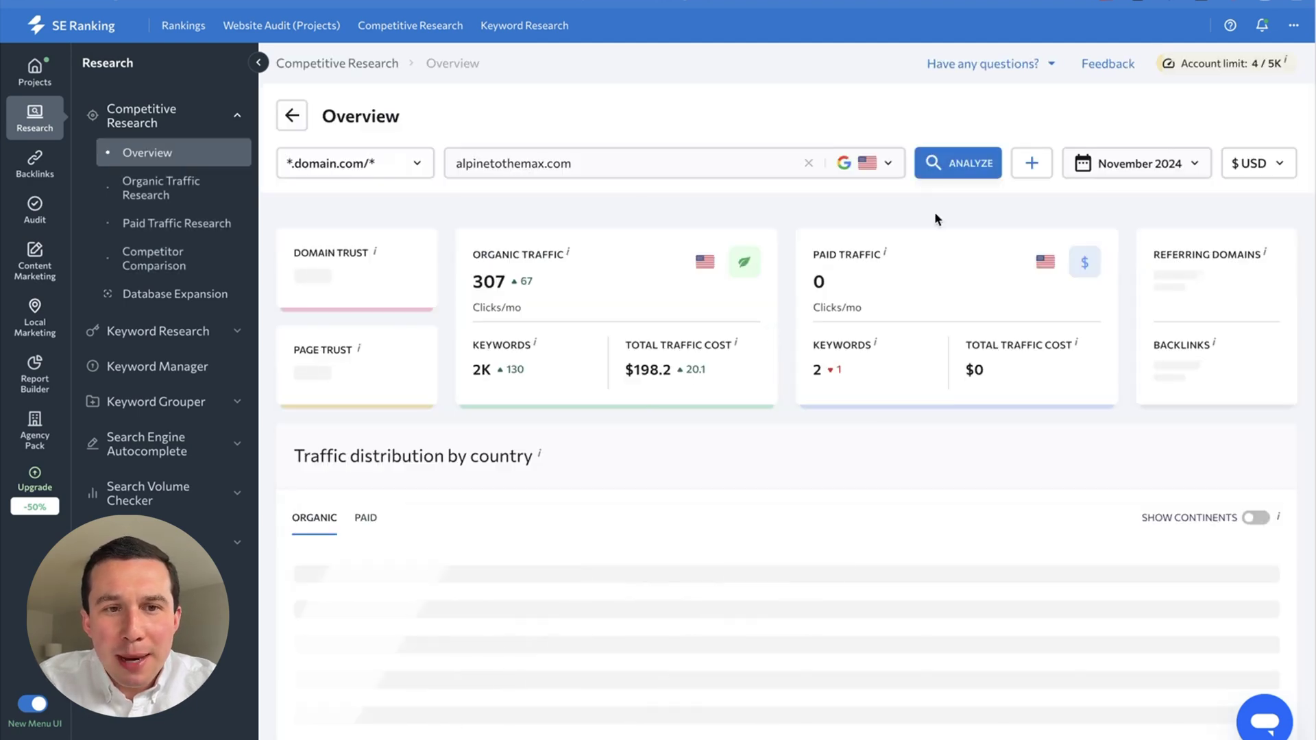
Open the organic traffic research for alpinetothemax.com and view its traffic trend and organic keywords.
left_click(480, 410)
scroll(1000, 503, "down", 3)
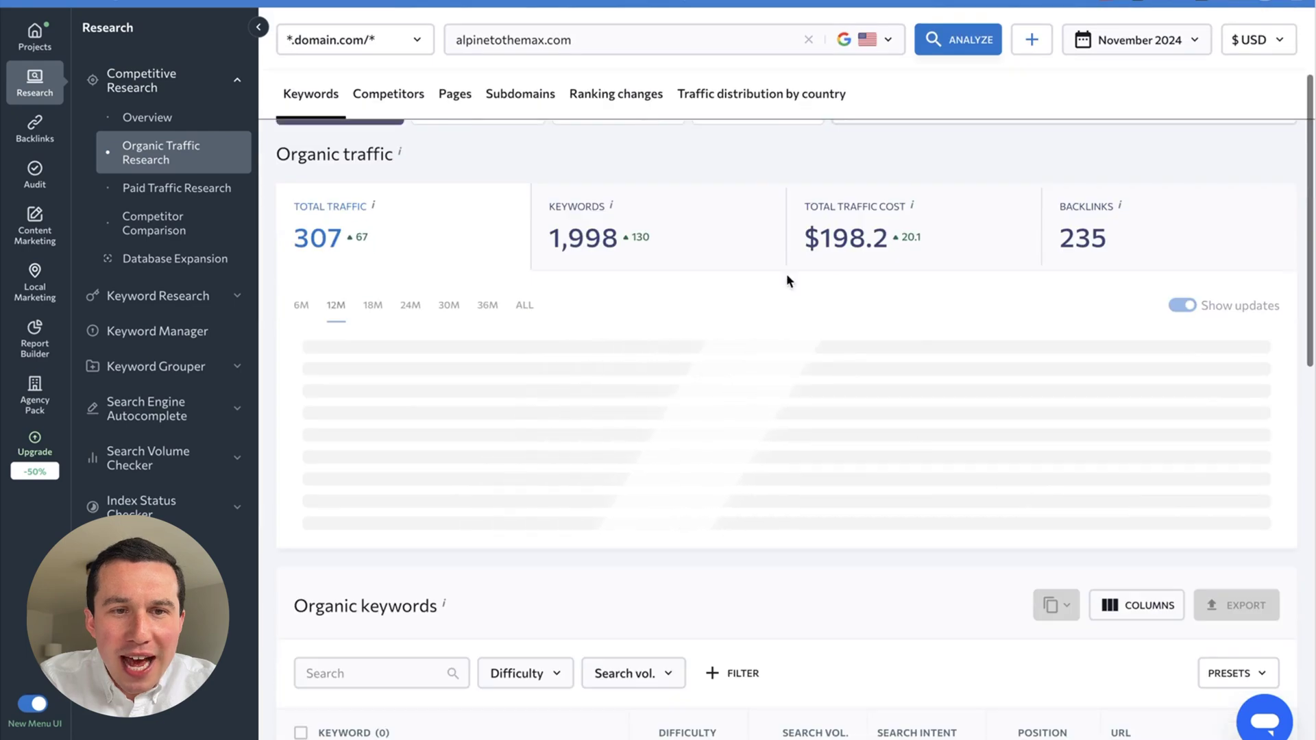
scroll(866, 575, "down", 4)
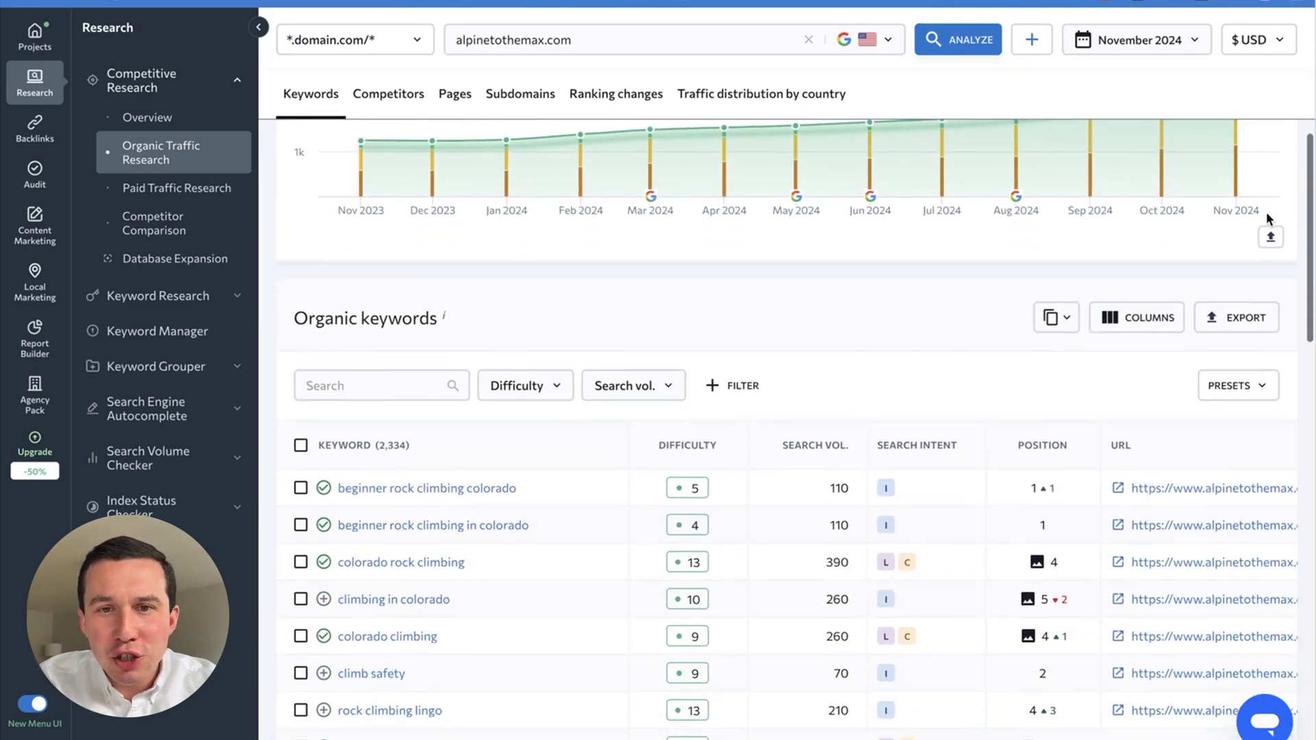
Scan the organic keywords table and review the Agency Pack's white-label interface customization settings, including the footer options.
scroll(1264, 212, "up", 1)
scroll(1002, 436, "down", 3)
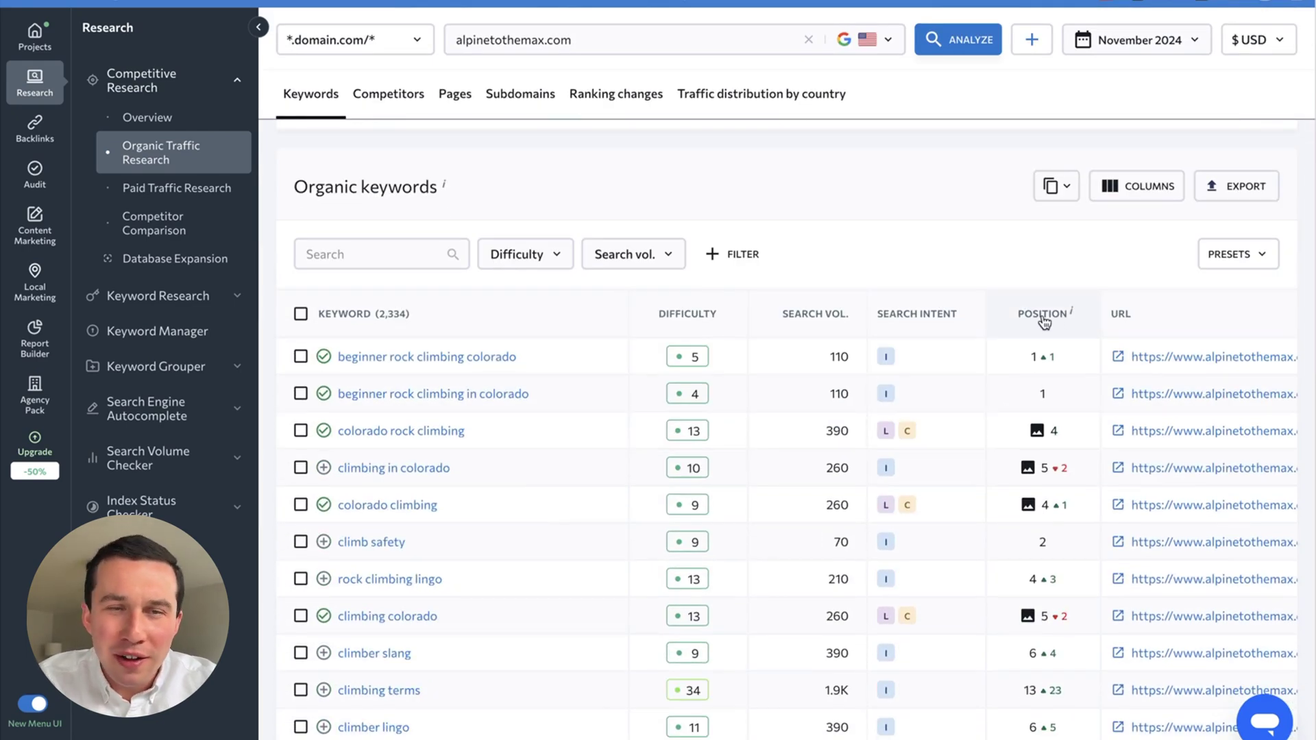
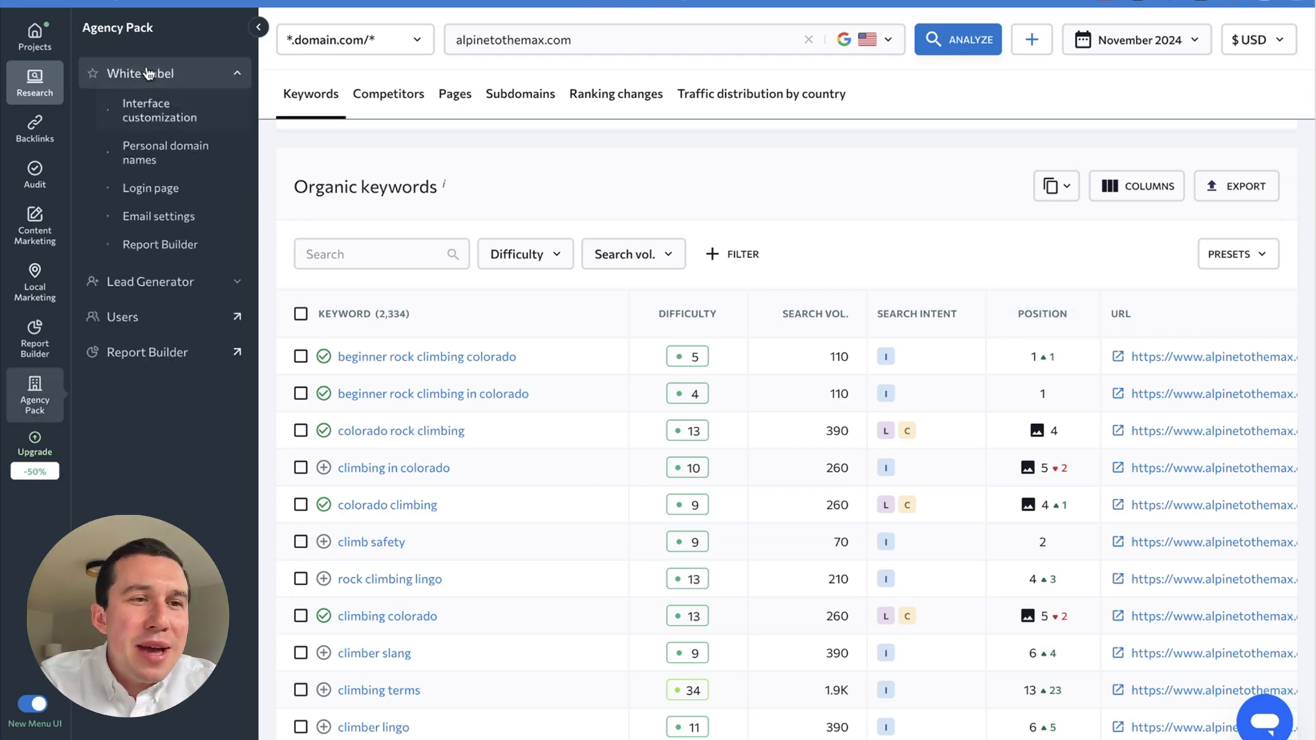
left_click(157, 116)
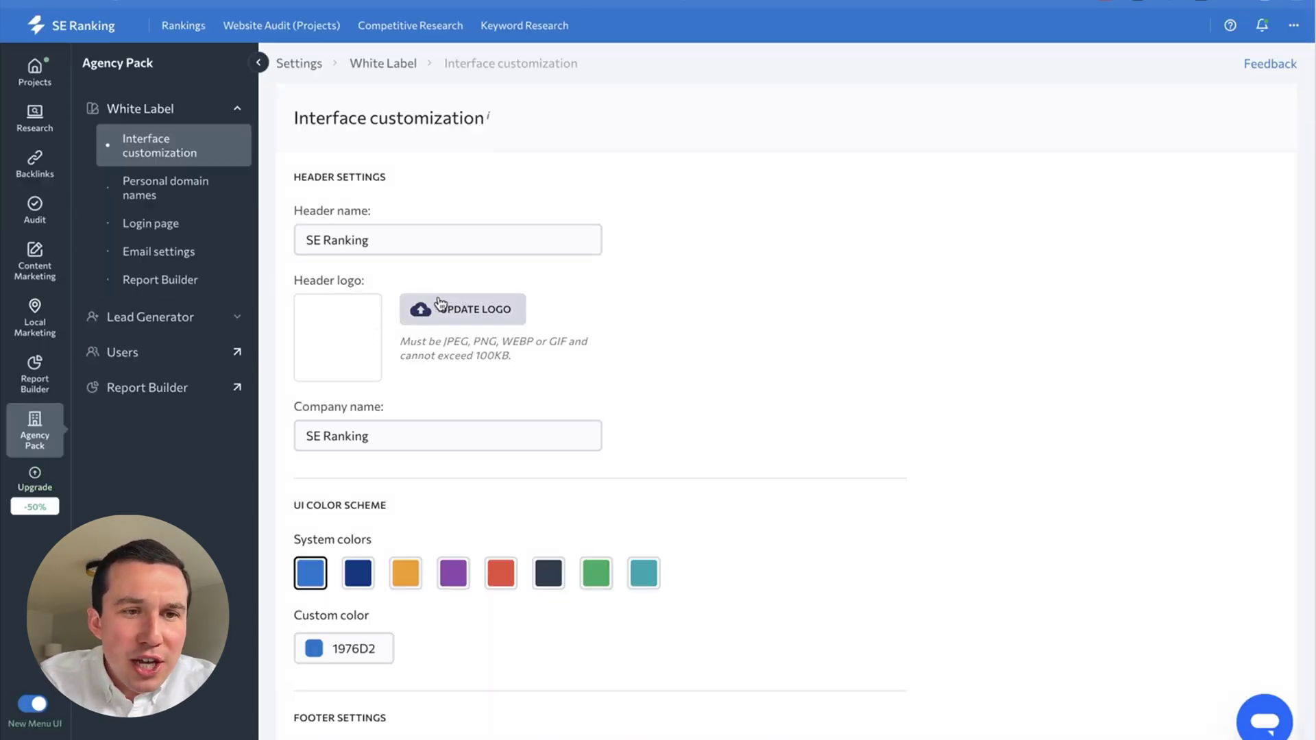
scroll(586, 576, "down", 5)
scroll(537, 452, "down", 5)
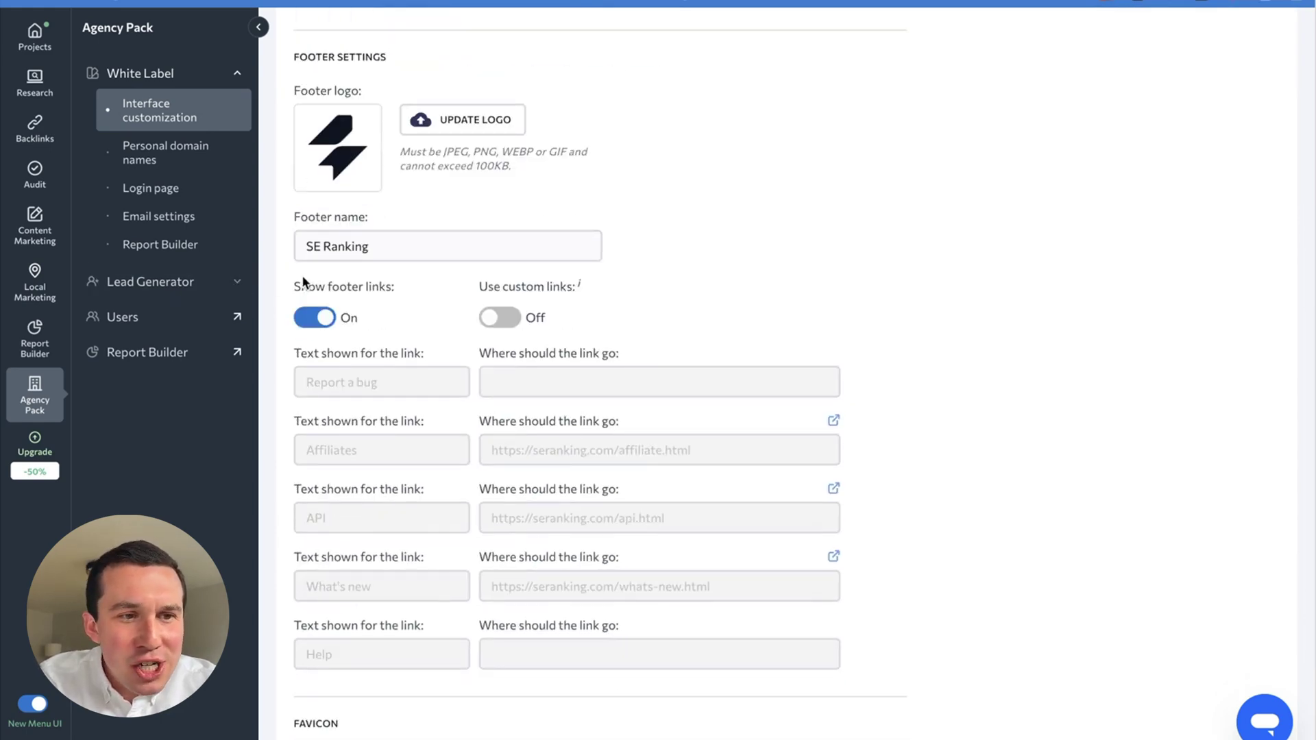
Open the Agency Pack's Lead Generator and look through the available widget types.
left_click(199, 288)
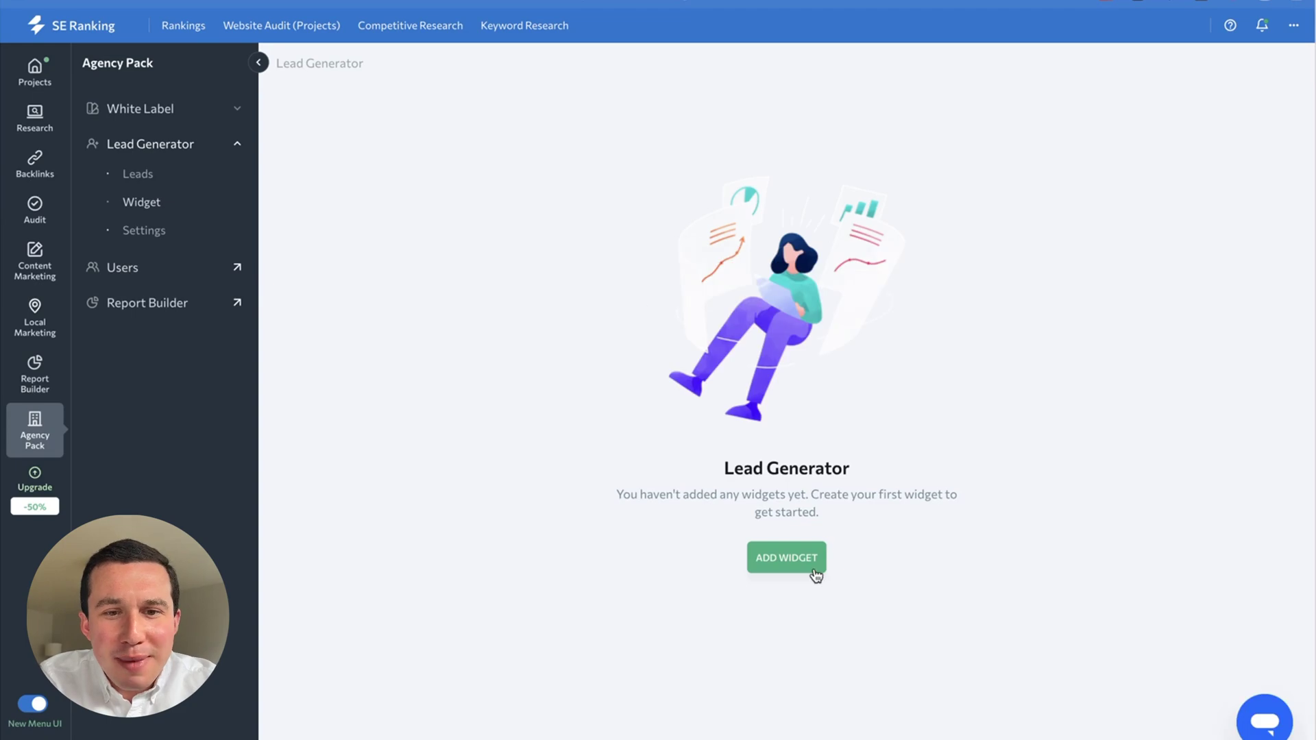
left_click(809, 571)
mouse_move(830, 241)
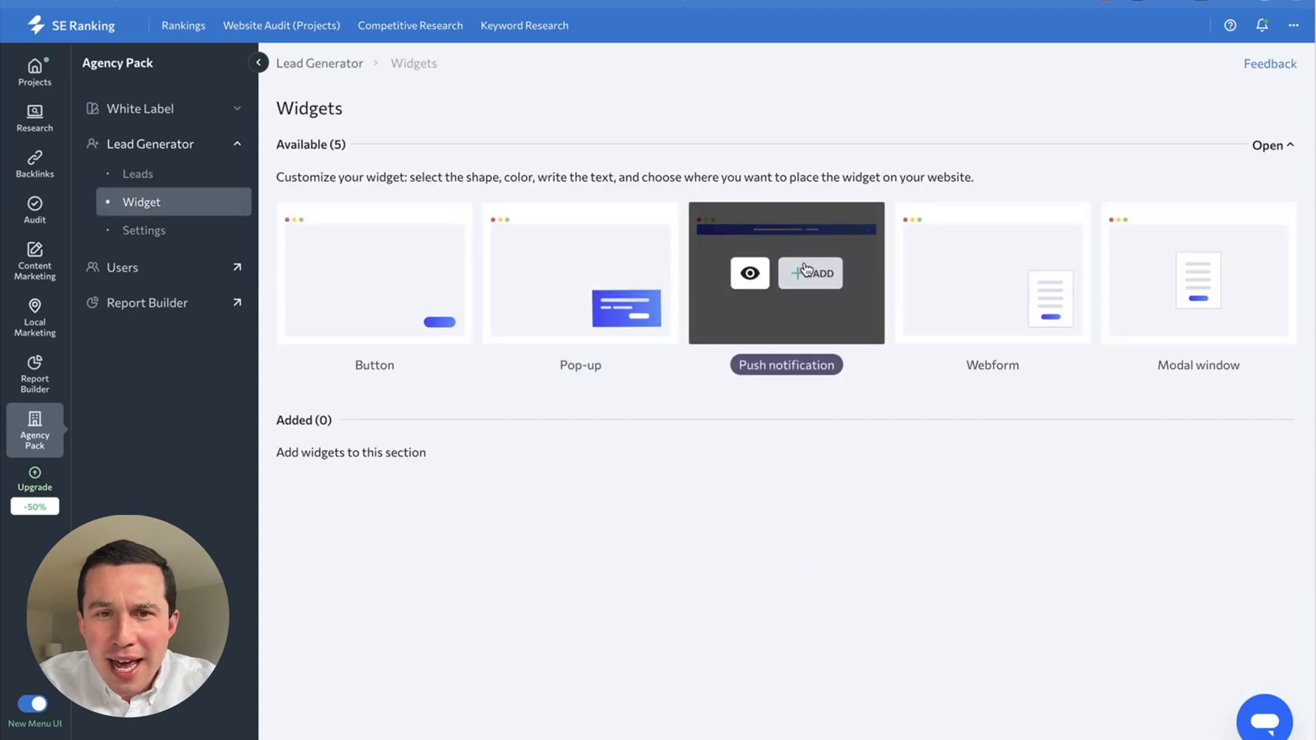
left_click(1014, 273)
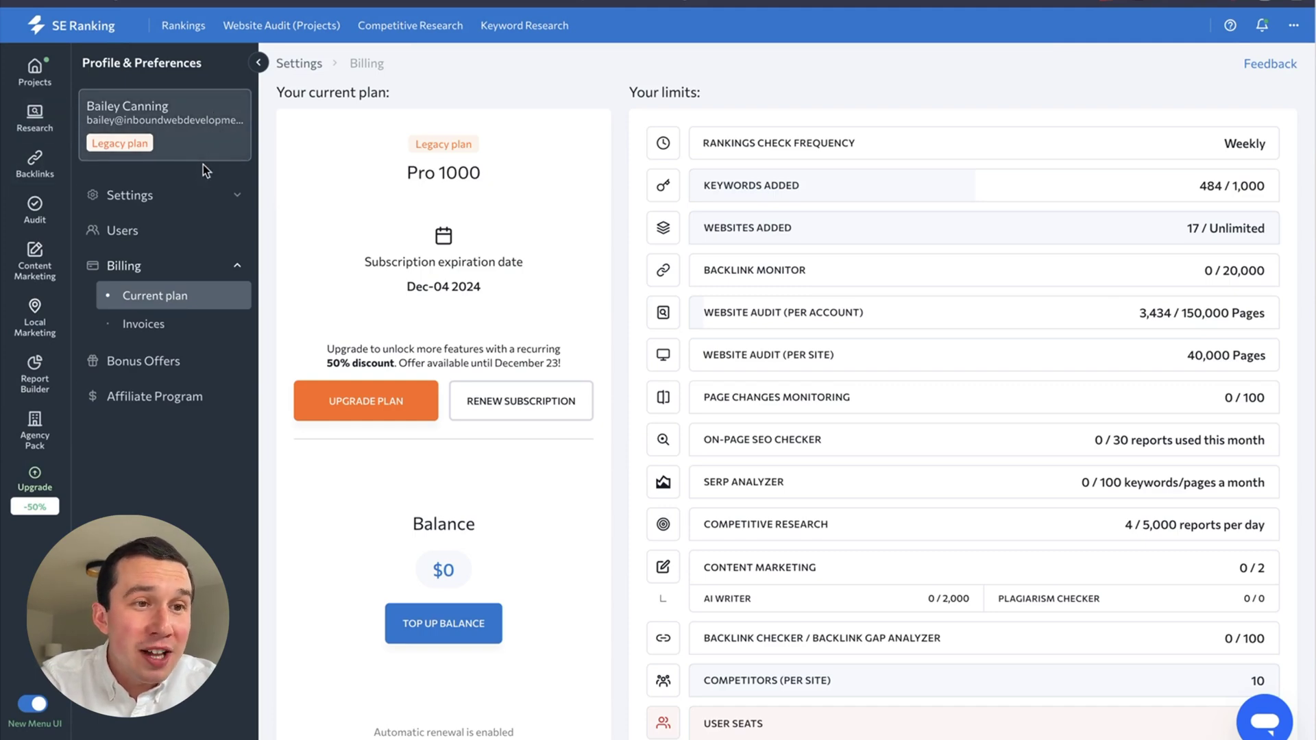
Browse the Climate Change Realty project's tools and open AI SERP Competitors in its AI Results Tracker.
left_click(28, 69)
mouse_move(338, 301)
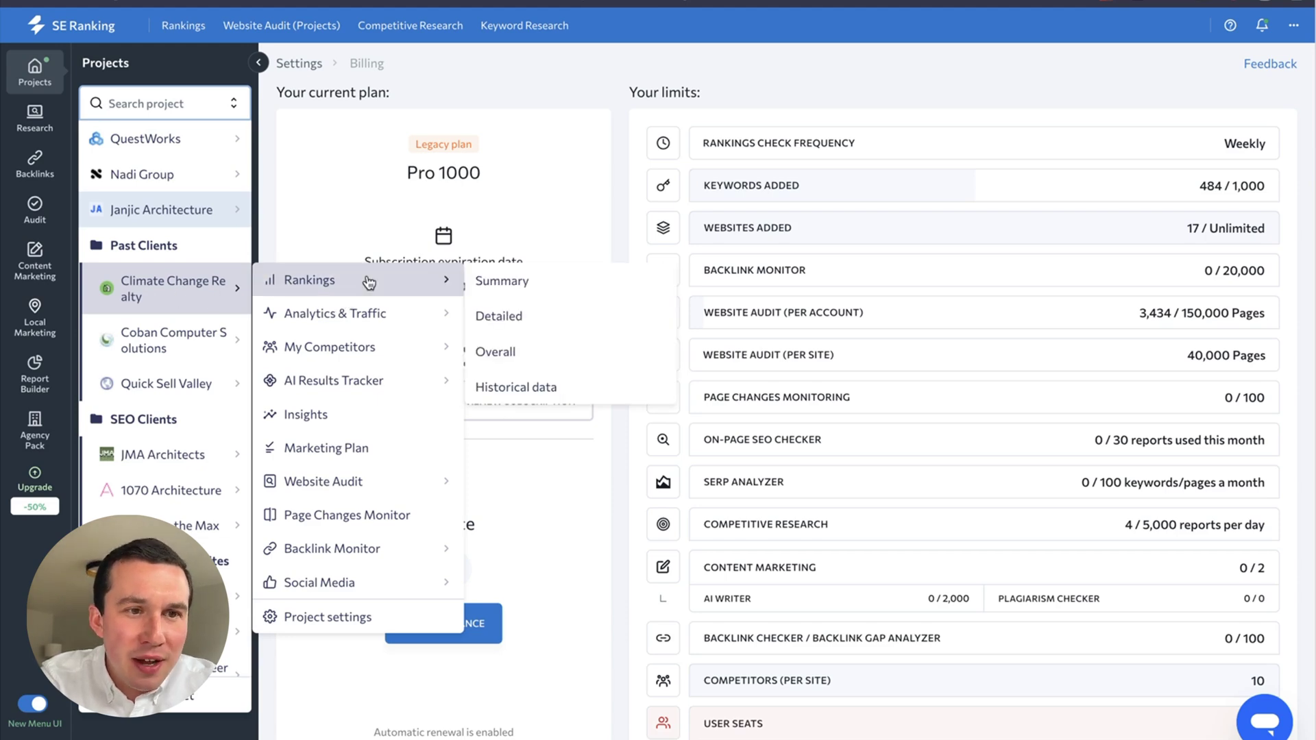
mouse_move(420, 328)
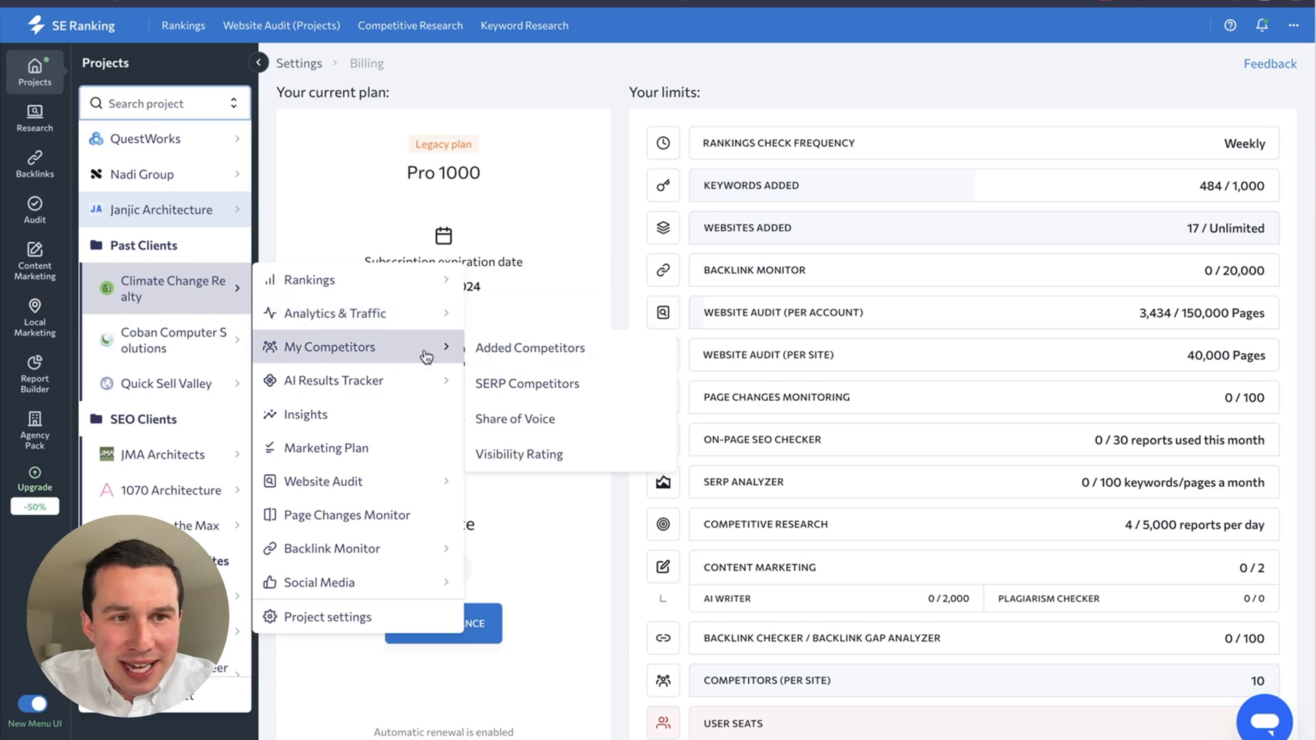
mouse_move(431, 378)
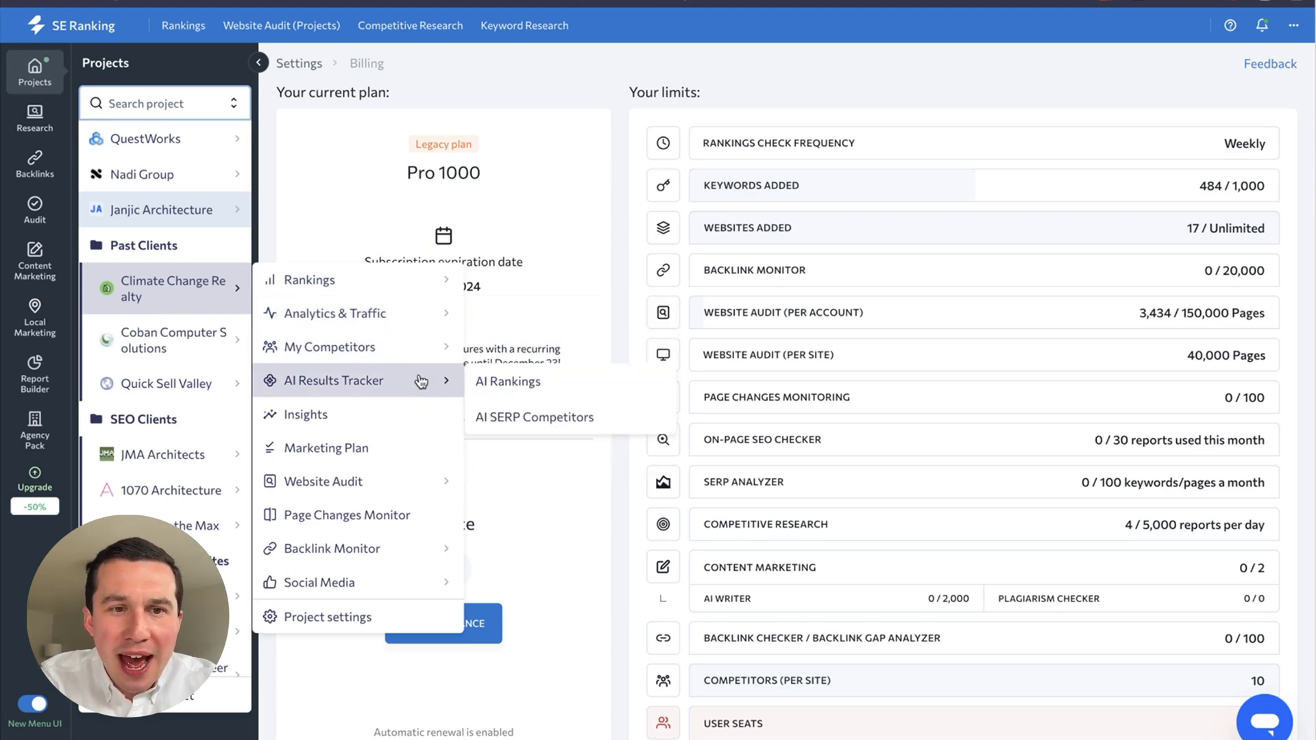
left_click(593, 386)
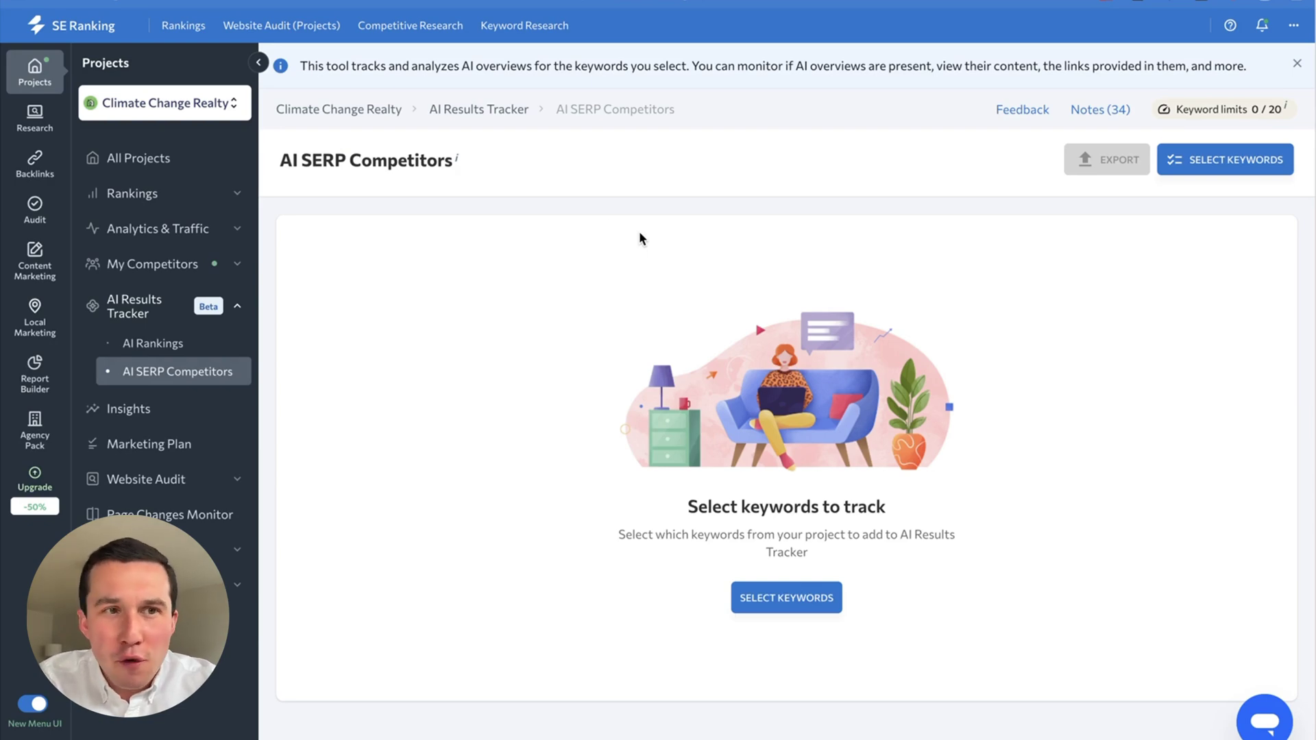
Look through the project list and the tools available for the Quick Sell Valley project.
left_click(141, 104)
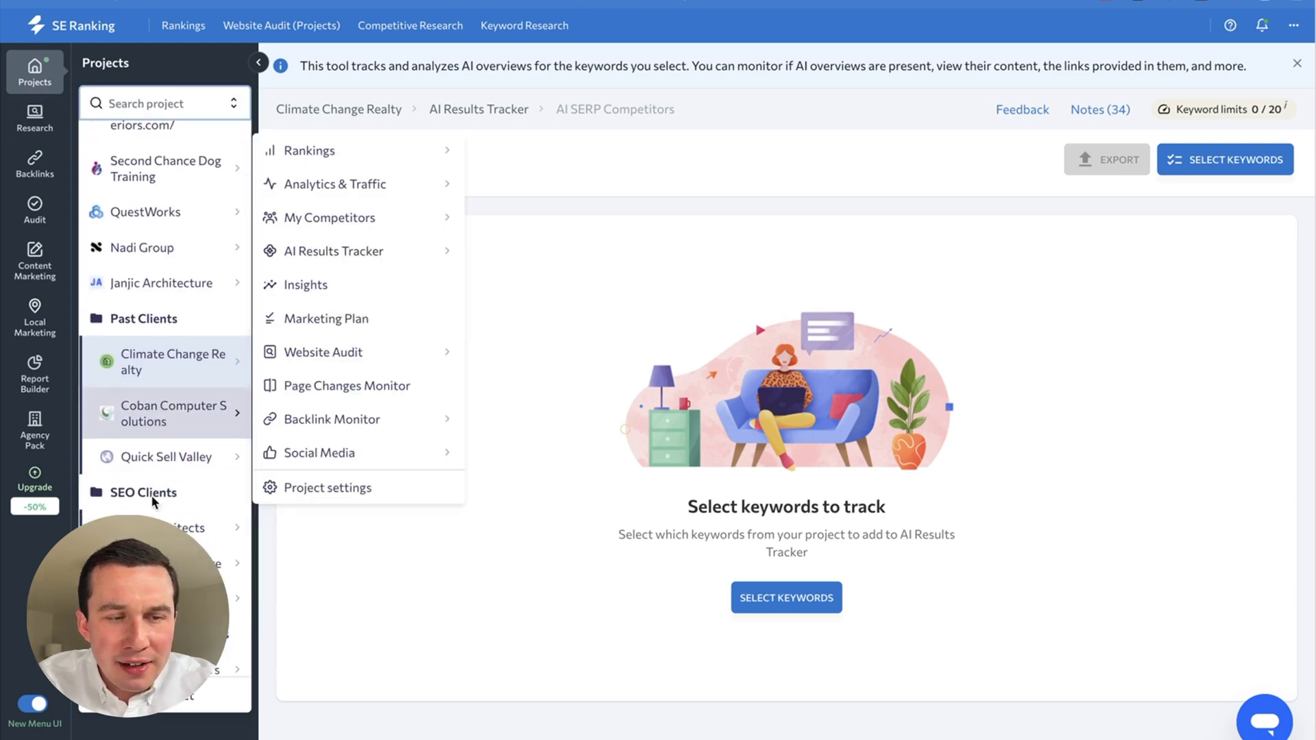
mouse_move(164, 458)
mouse_move(268, 491)
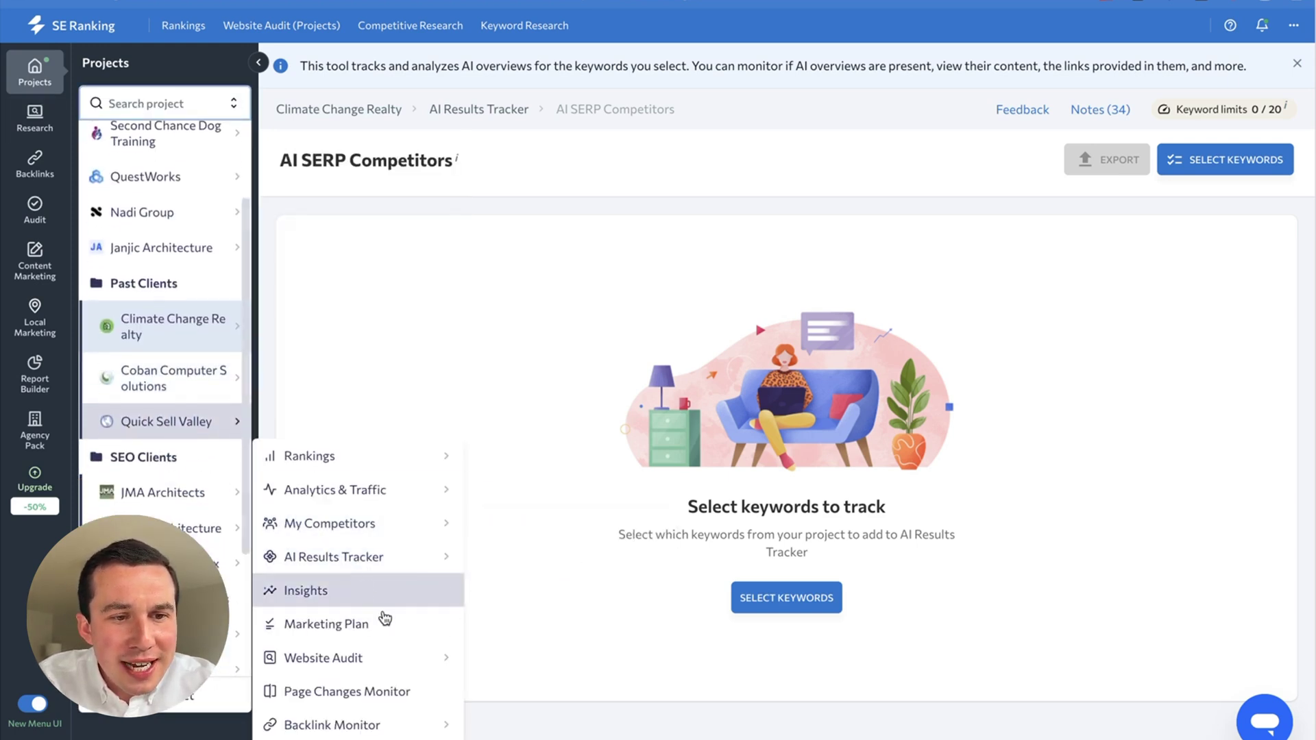
mouse_move(424, 717)
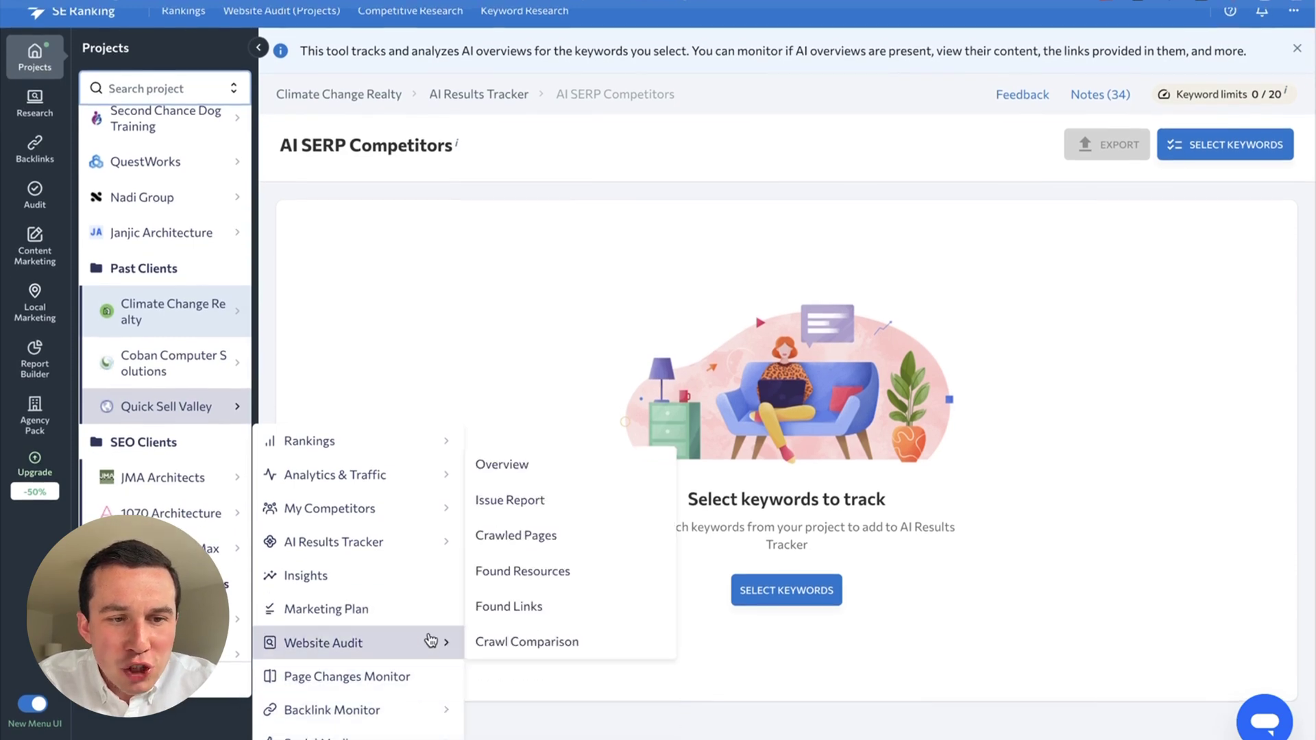
left_click(518, 275)
Switch to SE Ranking's pricing page and examine the Essential, Pro and Business plans, including who Essential is meant for.
left_click(74, 4)
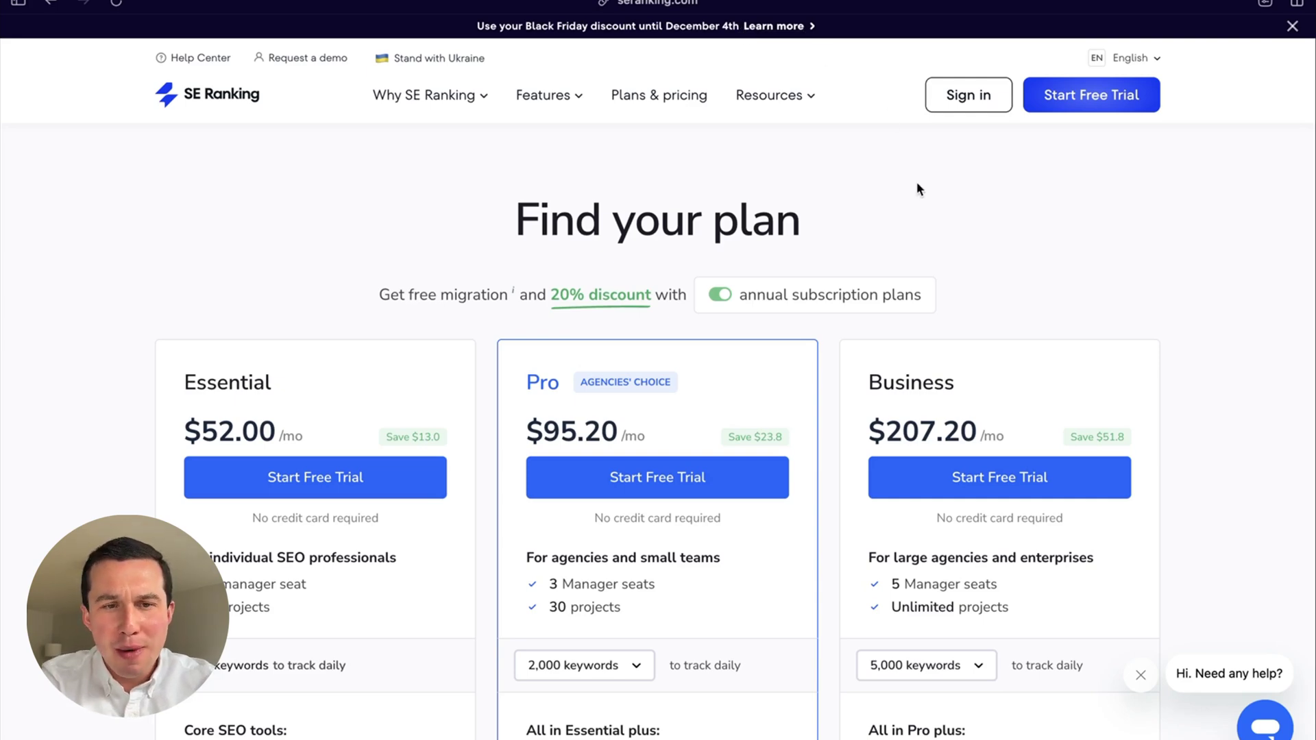
scroll(918, 189, "down", 2)
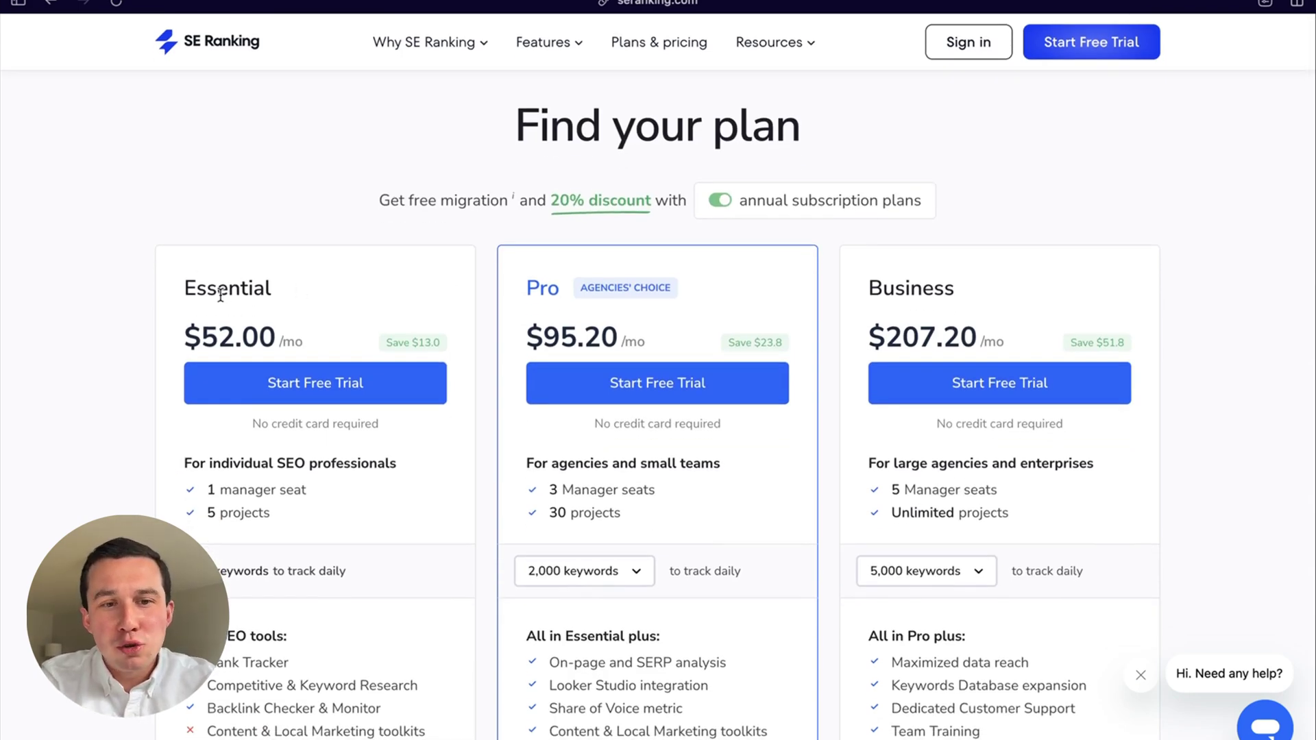
scroll(220, 295, "down", 4)
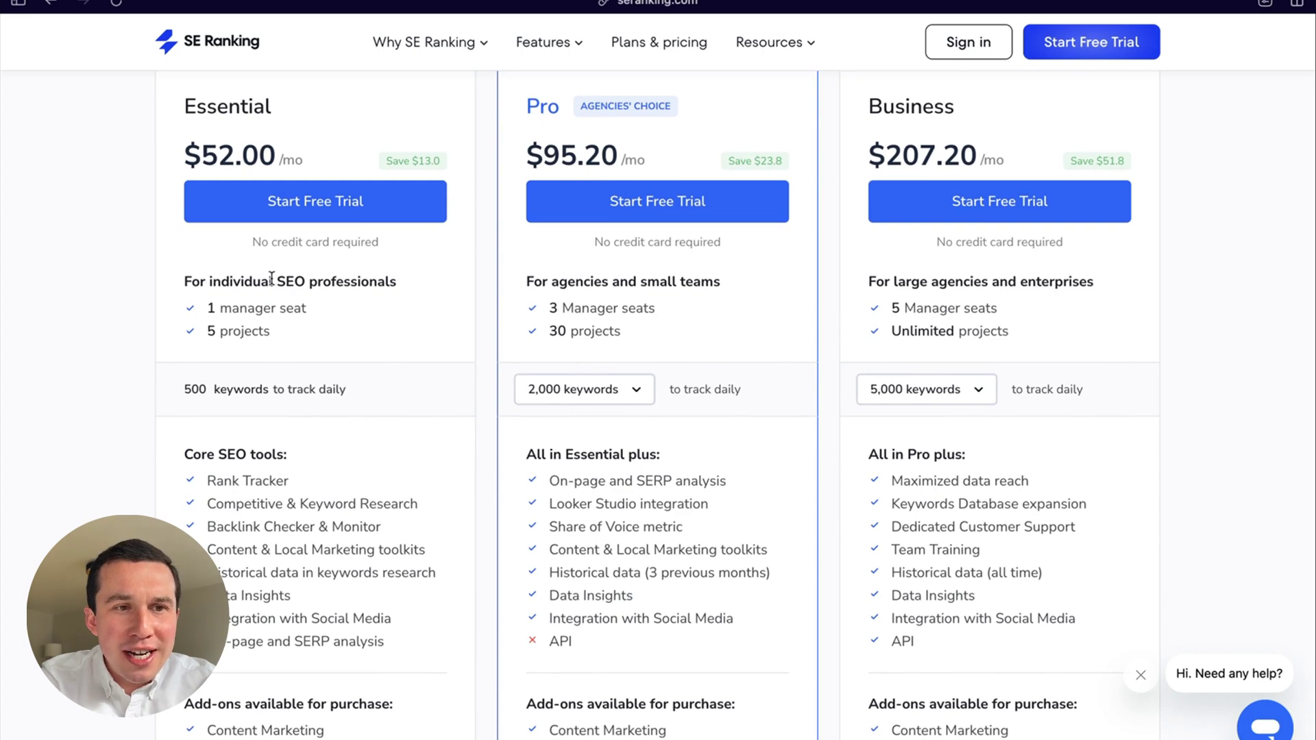
scroll(286, 295, "up", 1)
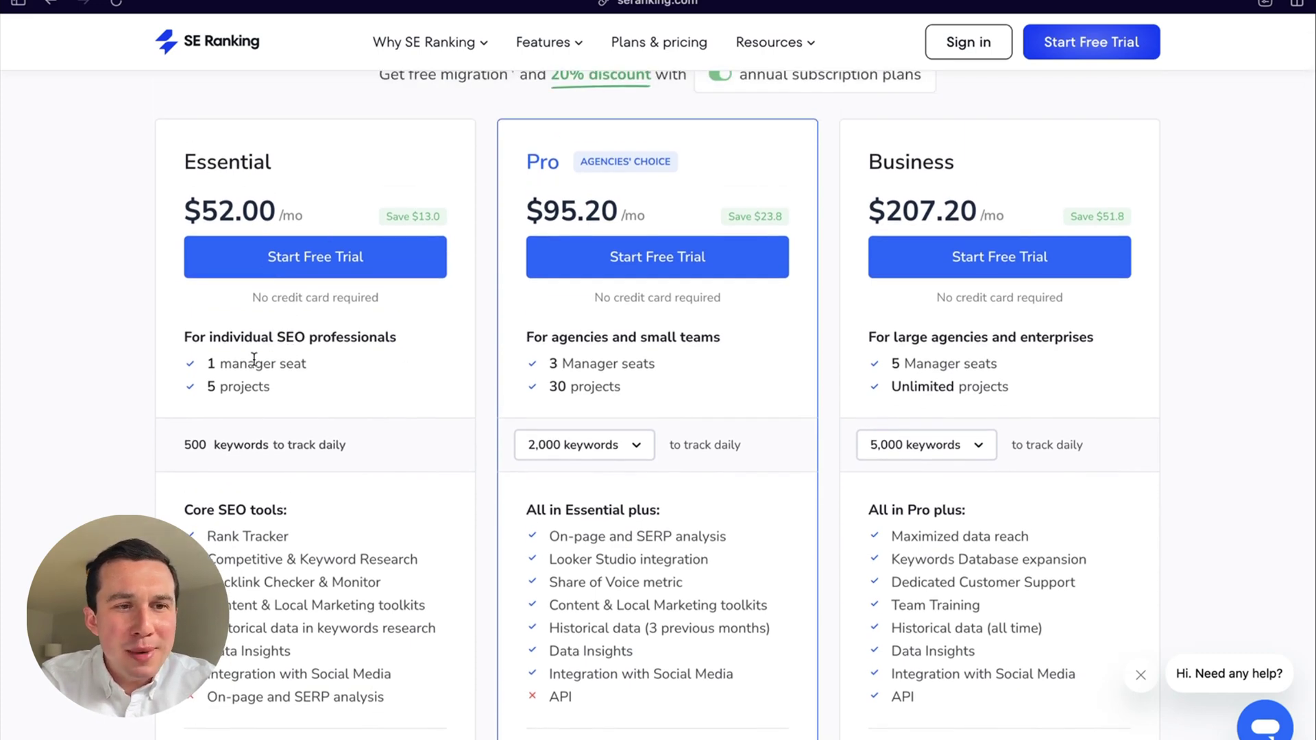
left_click_drag(186, 337, 450, 335)
left_click(451, 336)
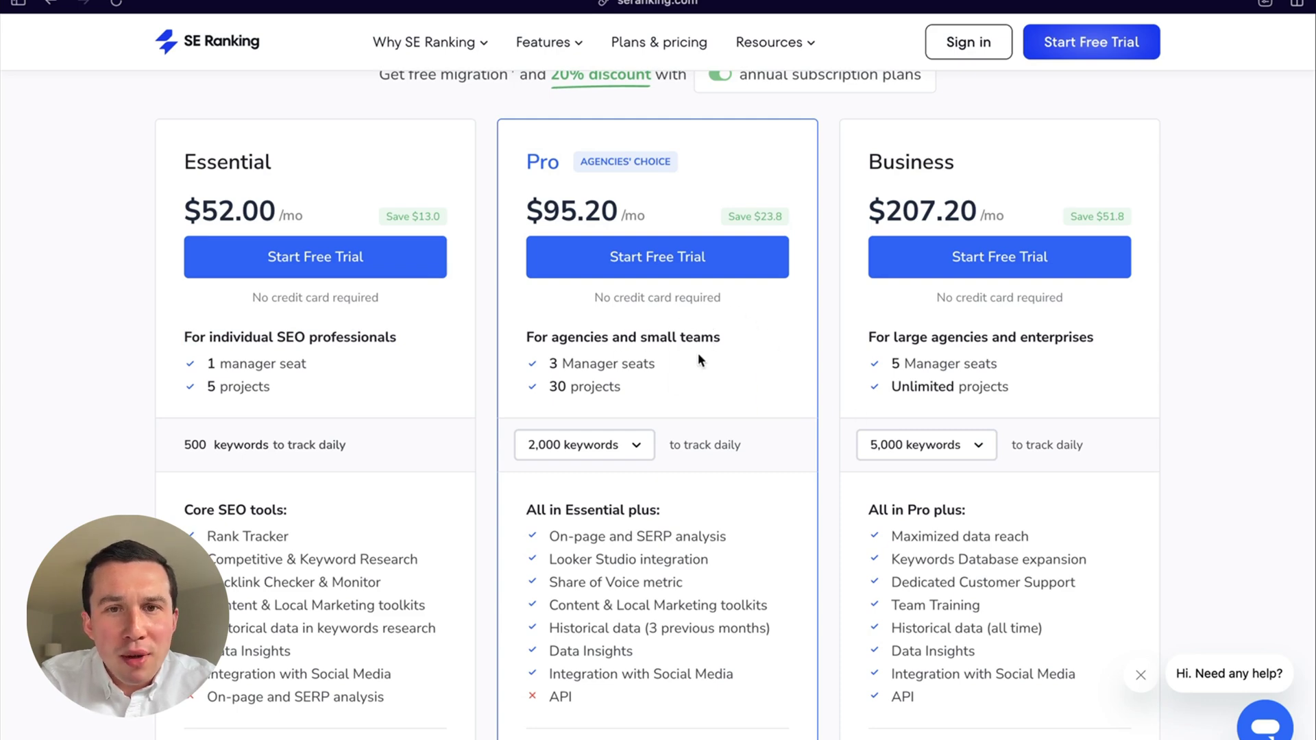
Set the Pro plan to 3,500 daily tracked keywords and view the account limits in the plan comparison table.
left_click(603, 445)
left_click(606, 514)
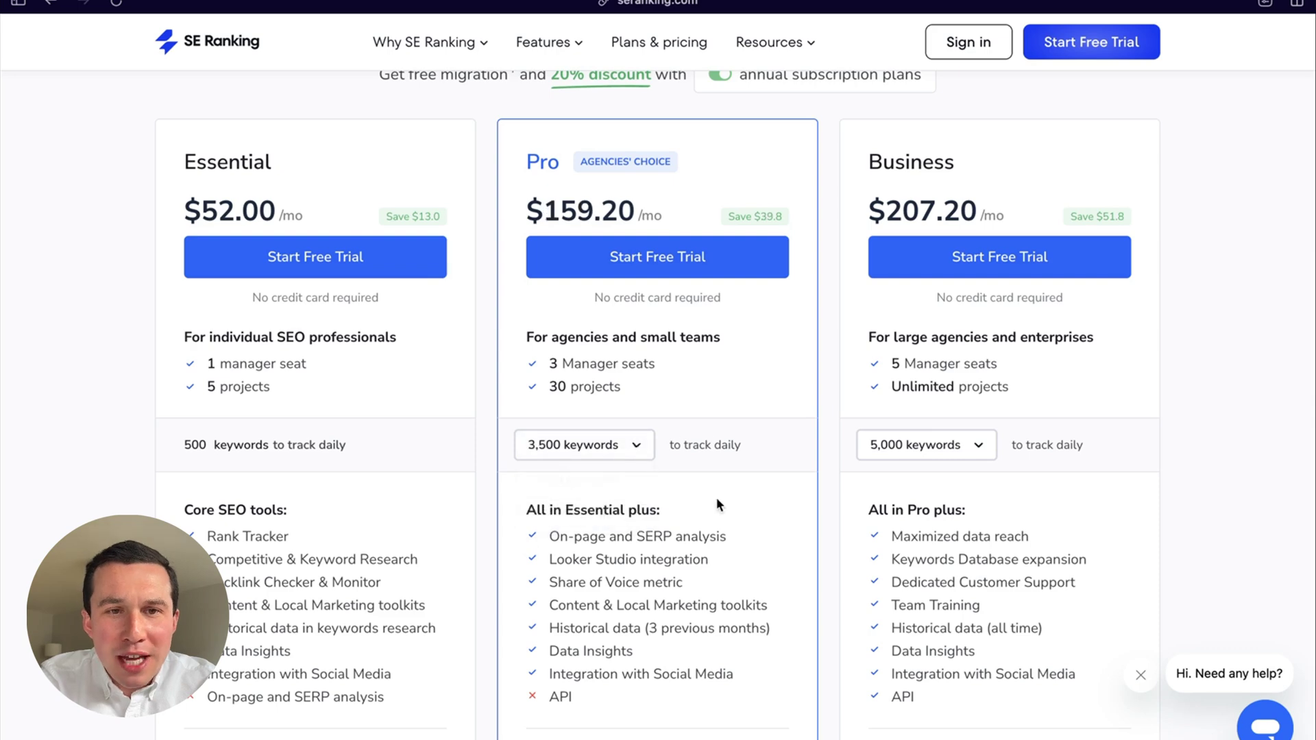
scroll(682, 476, "down", 5)
scroll(575, 486, "down", 5)
scroll(326, 259, "down", 4)
scroll(323, 260, "up", 3)
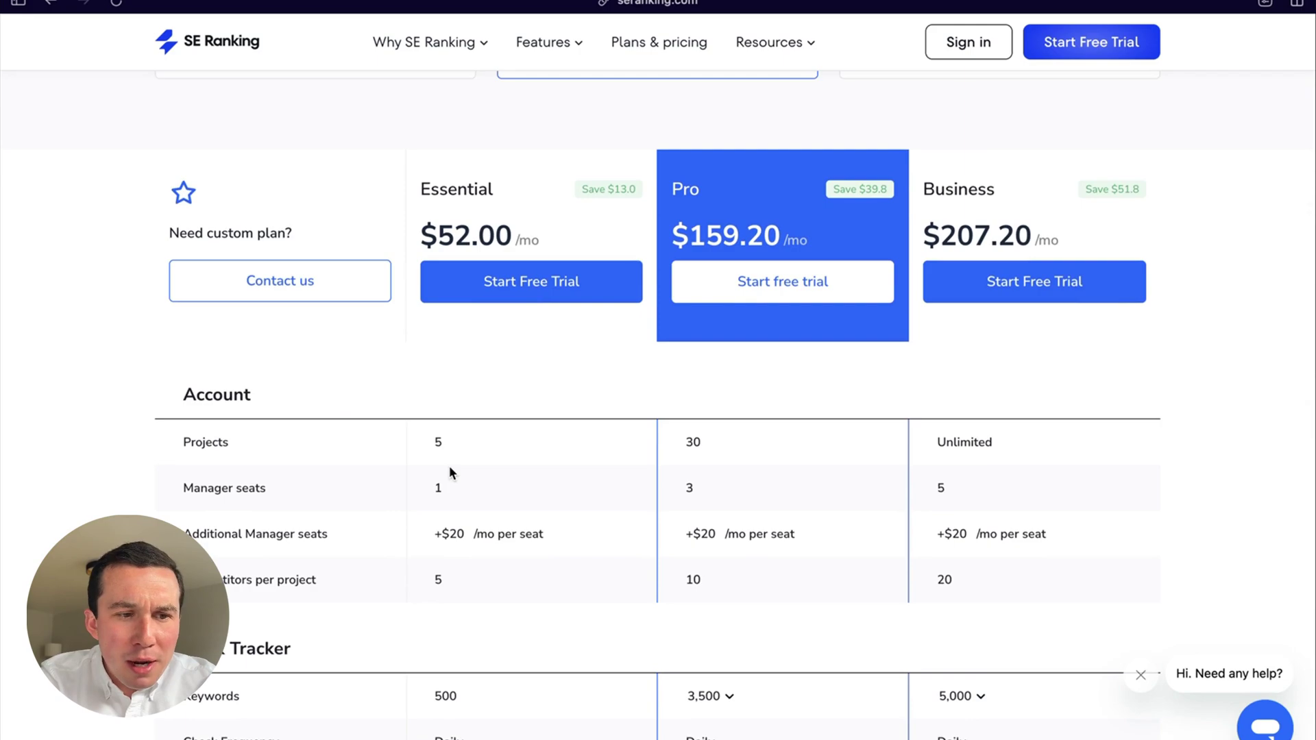
Review the plan comparison table from the rank tracking and backlink limits through content marketing to the manager seat and Agency Pack add-ons.
scroll(449, 466, "down", 10)
scroll(497, 392, "down", 7)
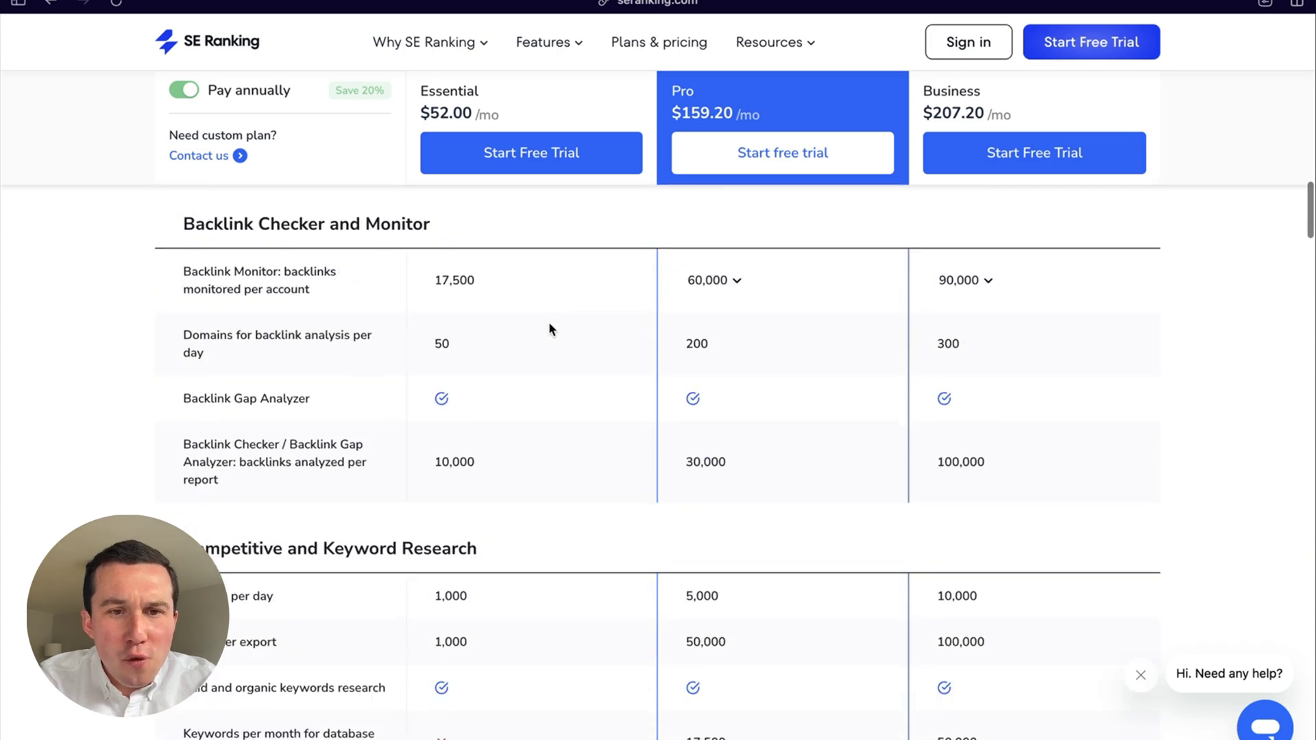
scroll(758, 331, "down", 9)
scroll(580, 526, "down", 2)
scroll(705, 500, "down", 4)
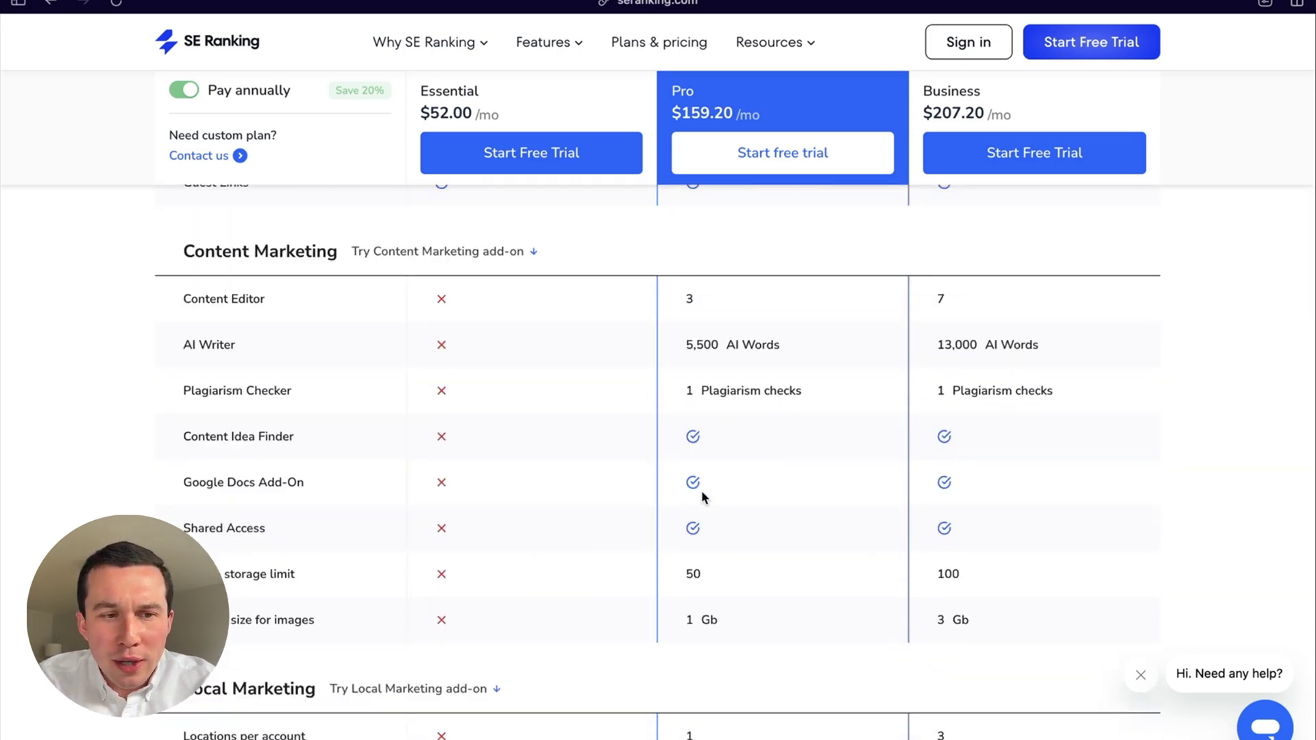
scroll(702, 492, "down", 12)
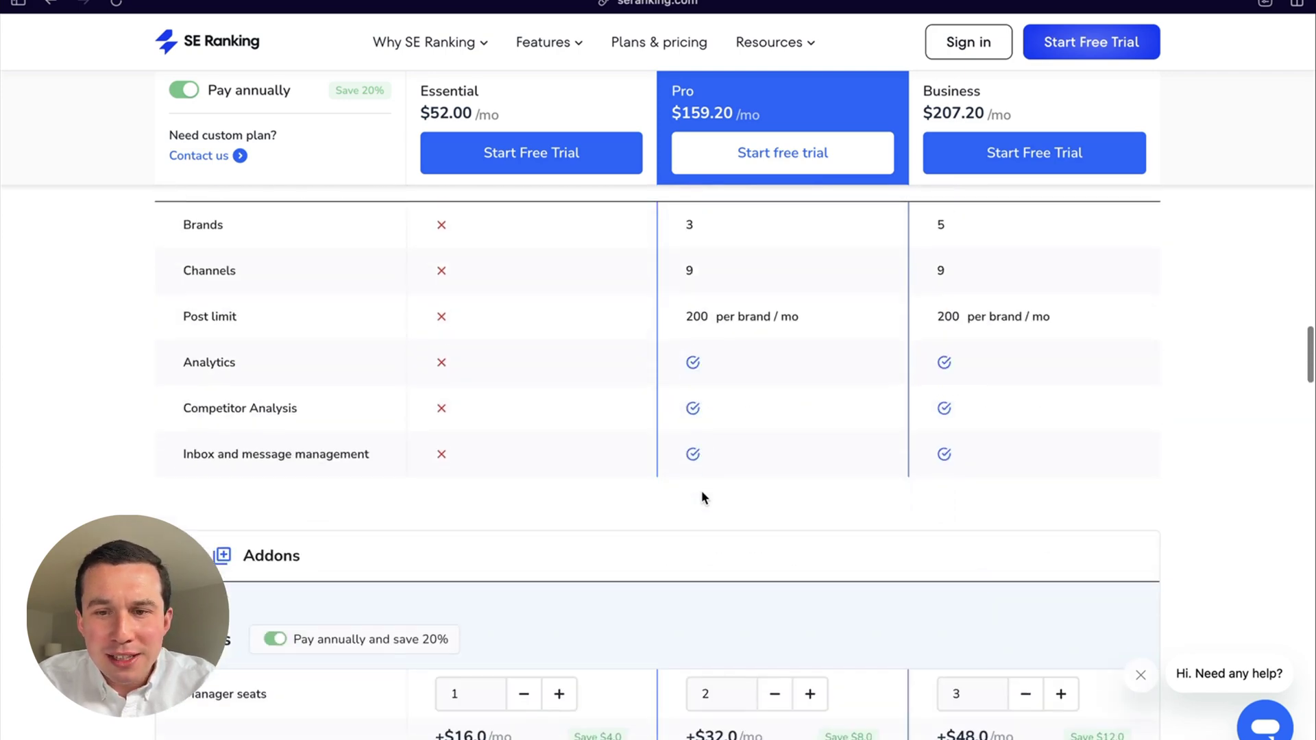
scroll(701, 491, "down", 4)
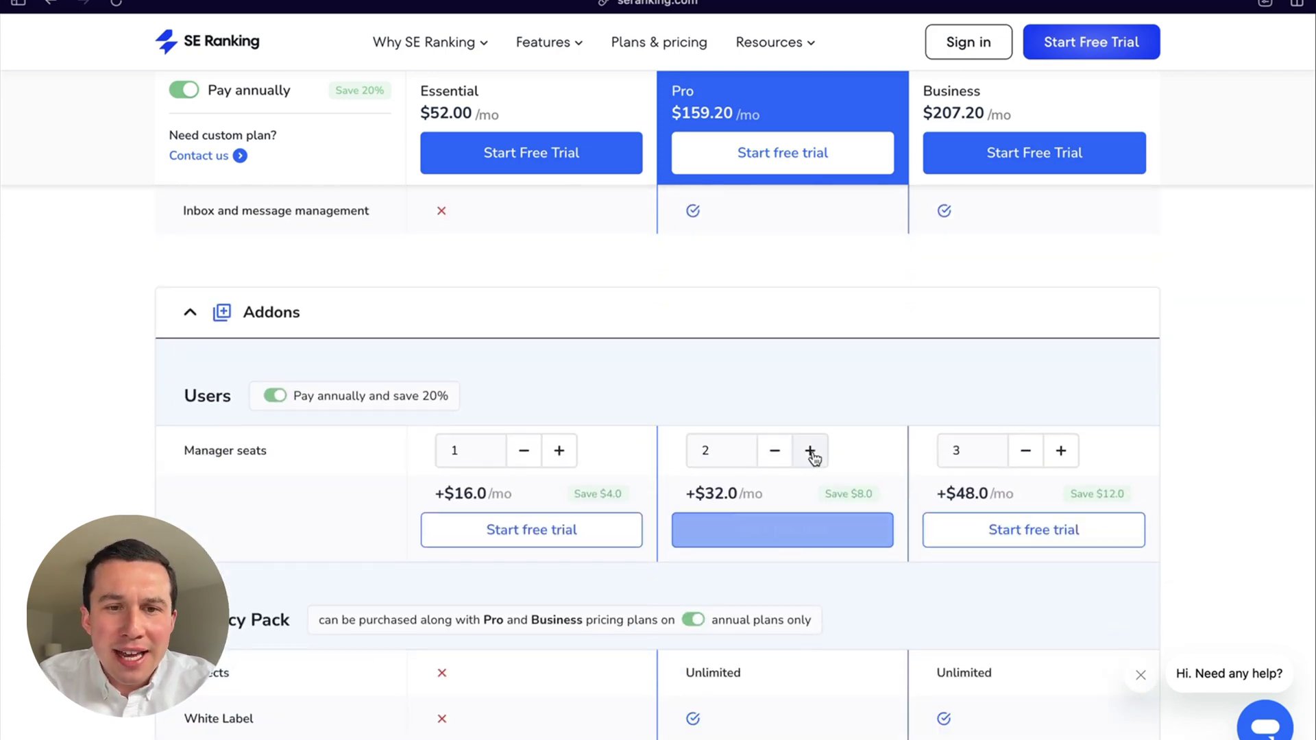
scroll(746, 542, "down", 1)
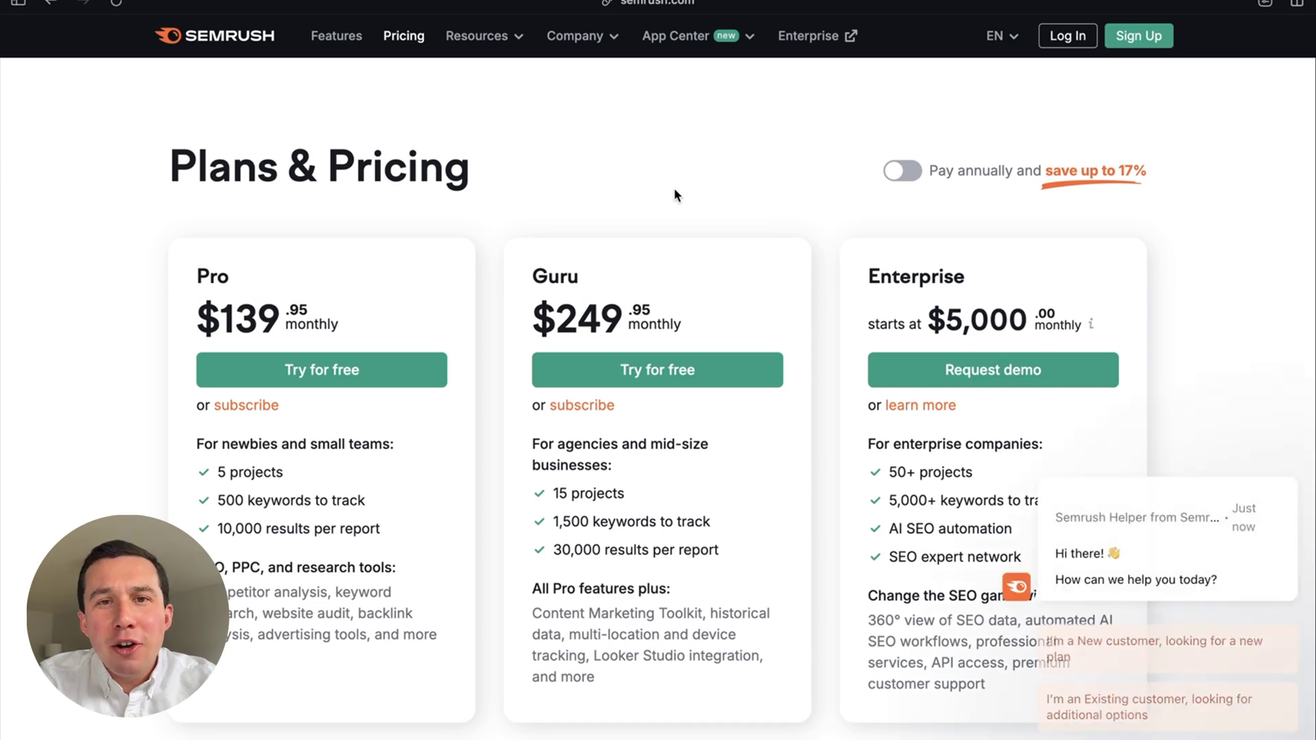
Dismiss the chat pop-up on Semrush's pricing page and show the plan prices with annual billing.
mouse_move(1038, 607)
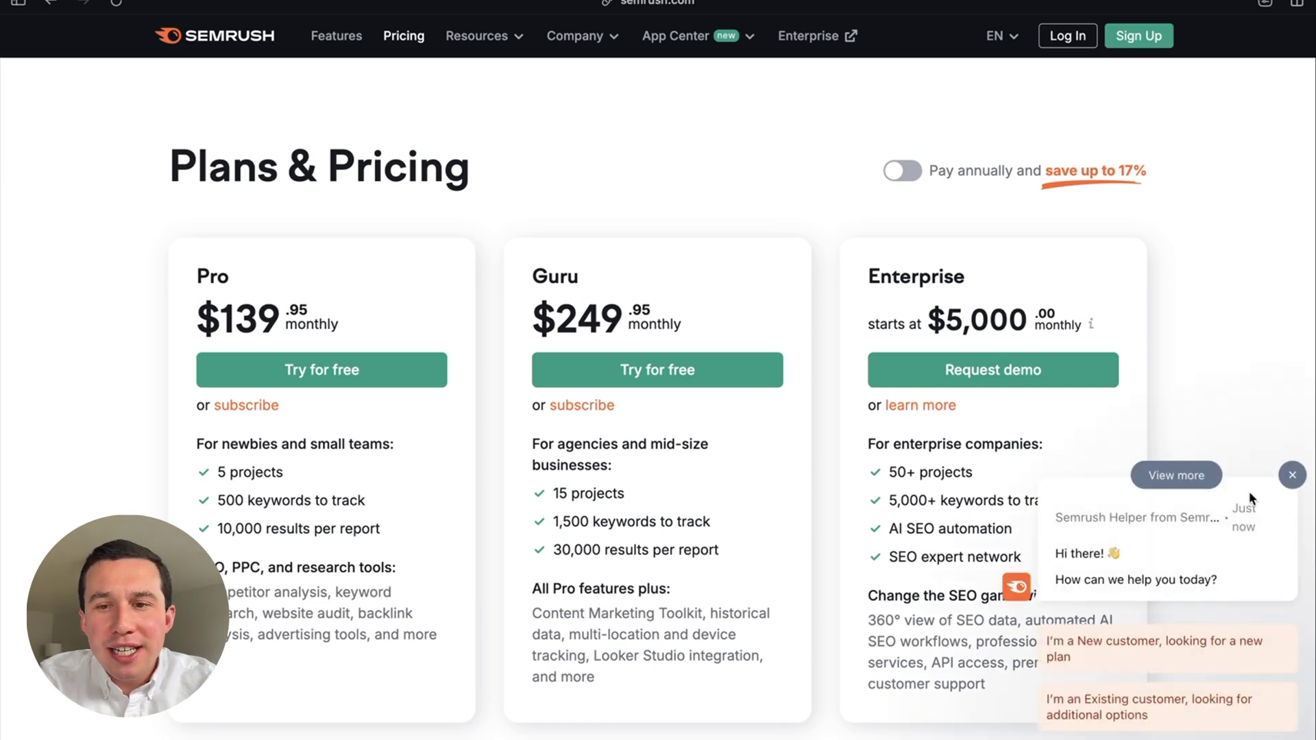
left_click(1292, 474)
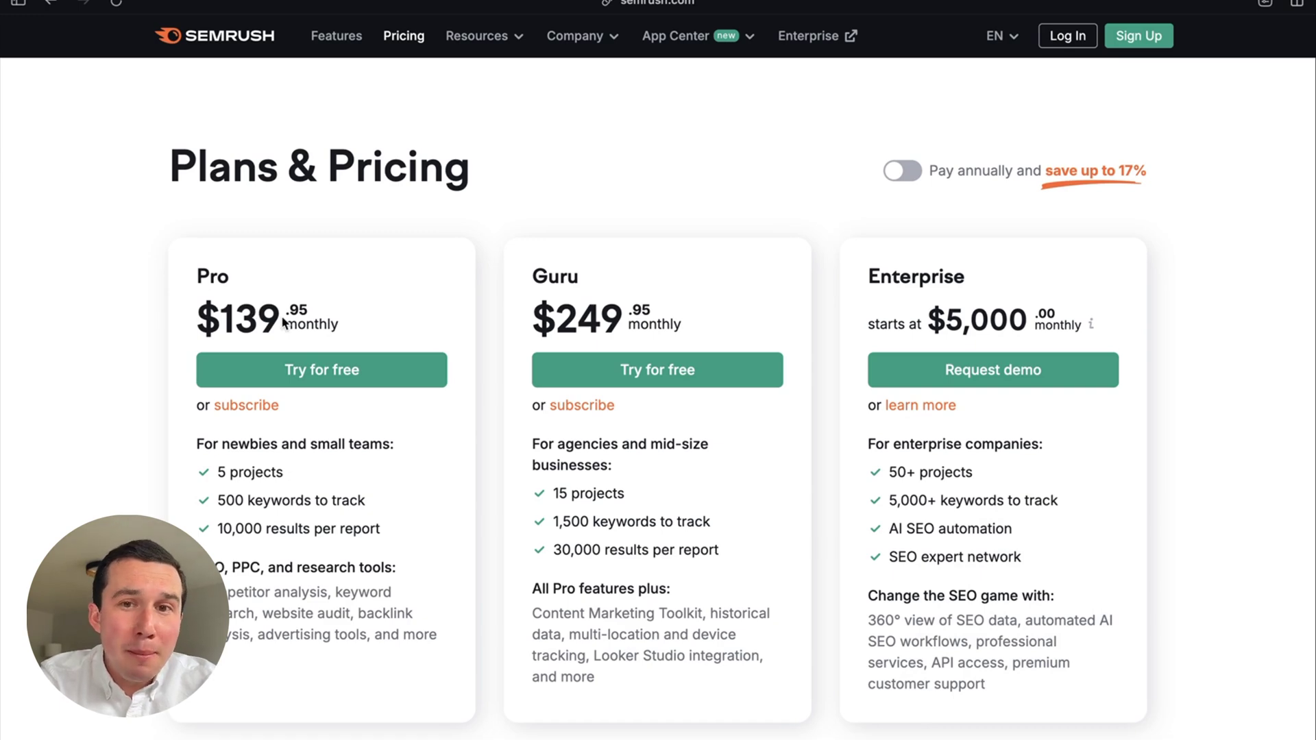
left_click(908, 172)
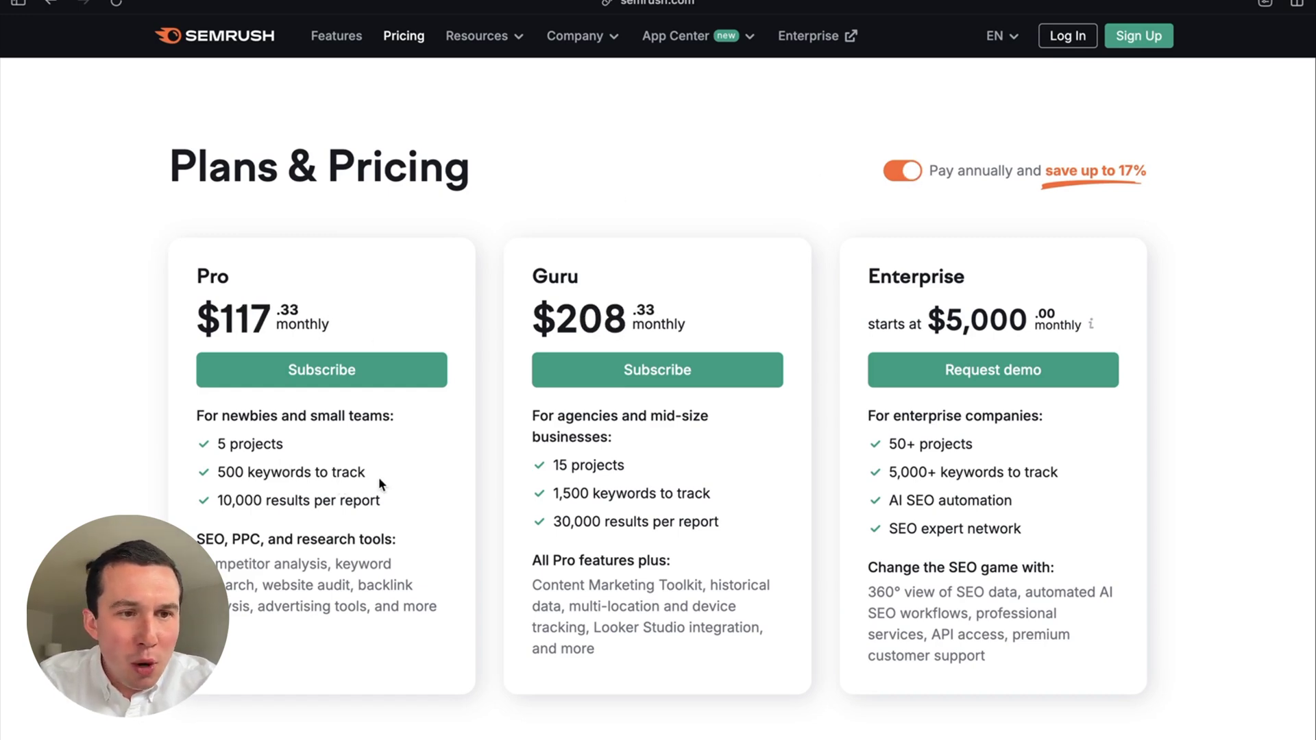
Review Semrush's Compare Plans table, including key features, additional user costs, Semrush Local and Agency Growth Kit add-ons.
scroll(685, 392, "down", 15)
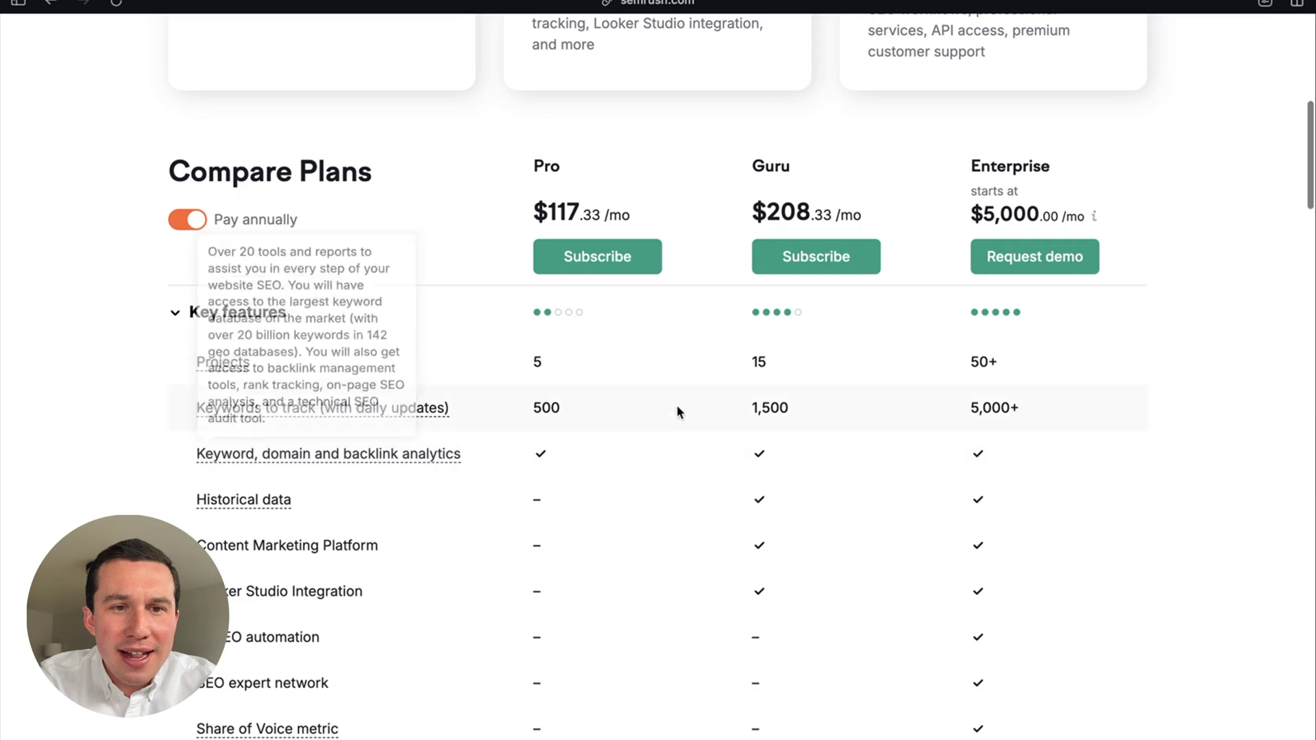
scroll(636, 548, "down", 4)
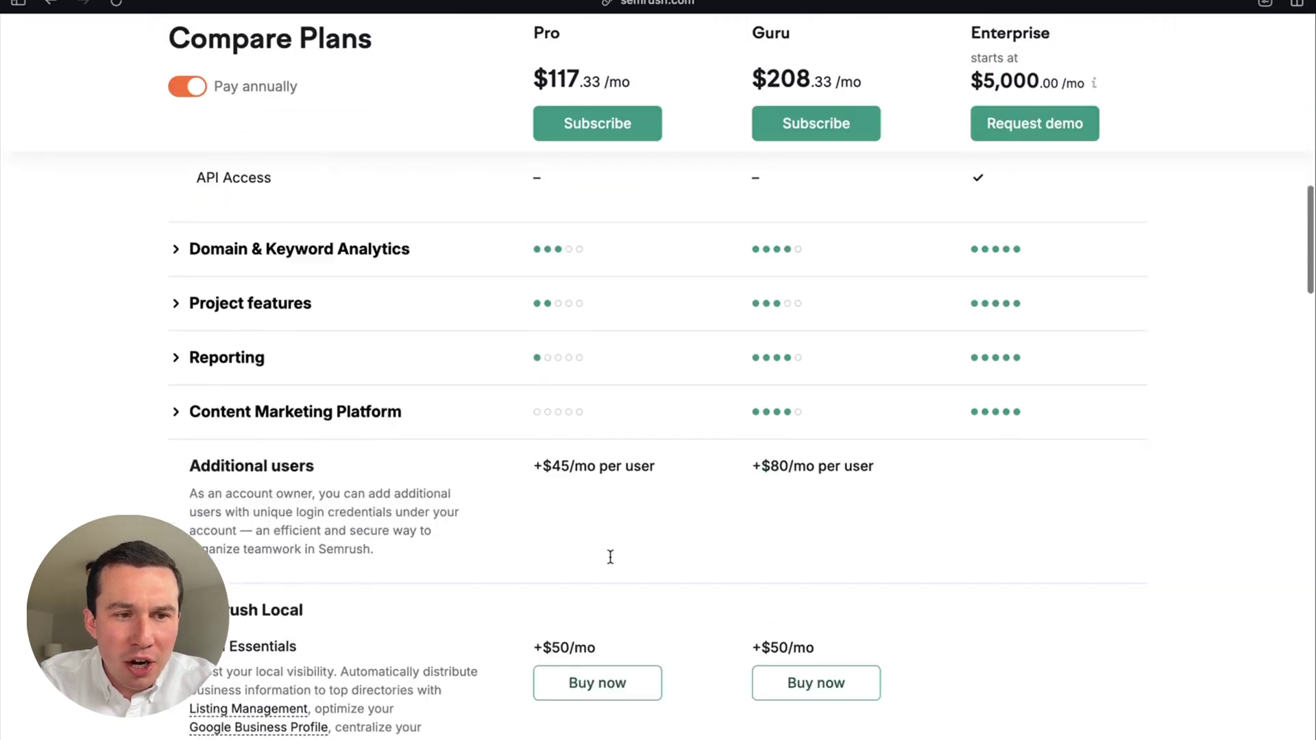
scroll(541, 592, "down", 6)
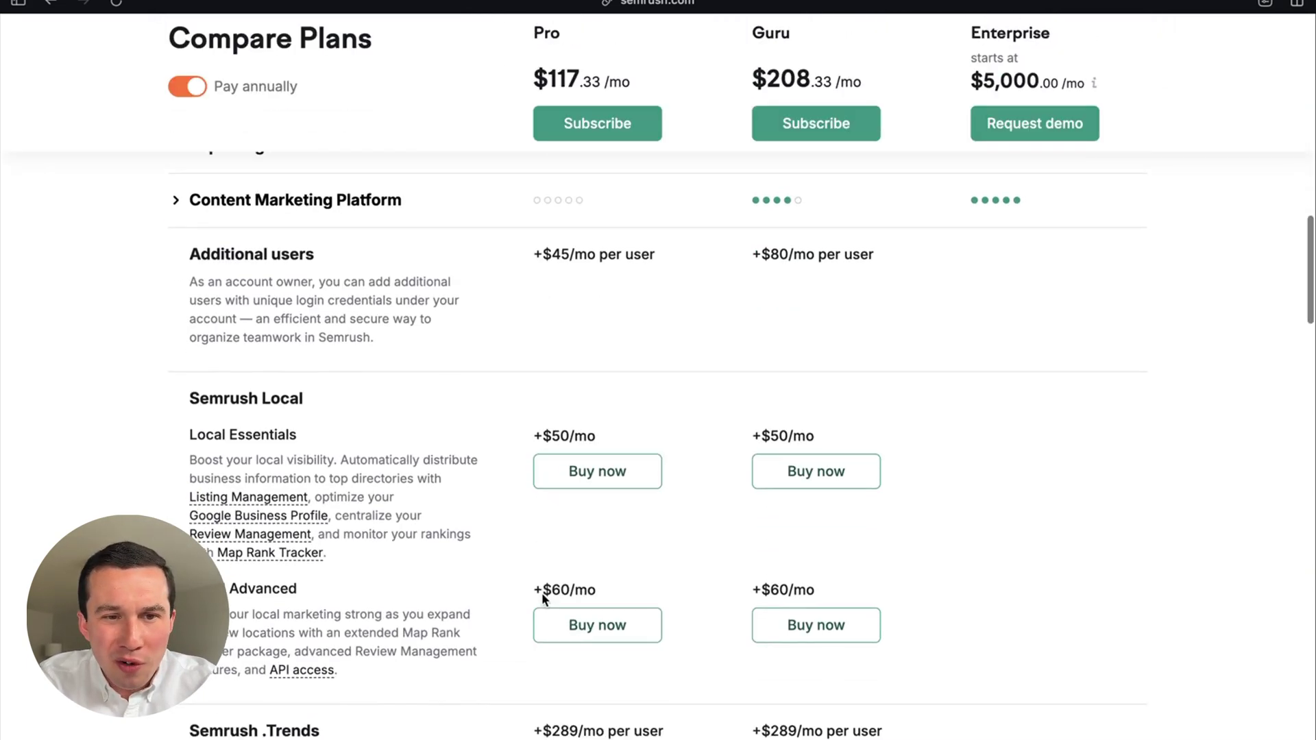
right_click(597, 564)
left_click(935, 535)
scroll(934, 535, "down", 10)
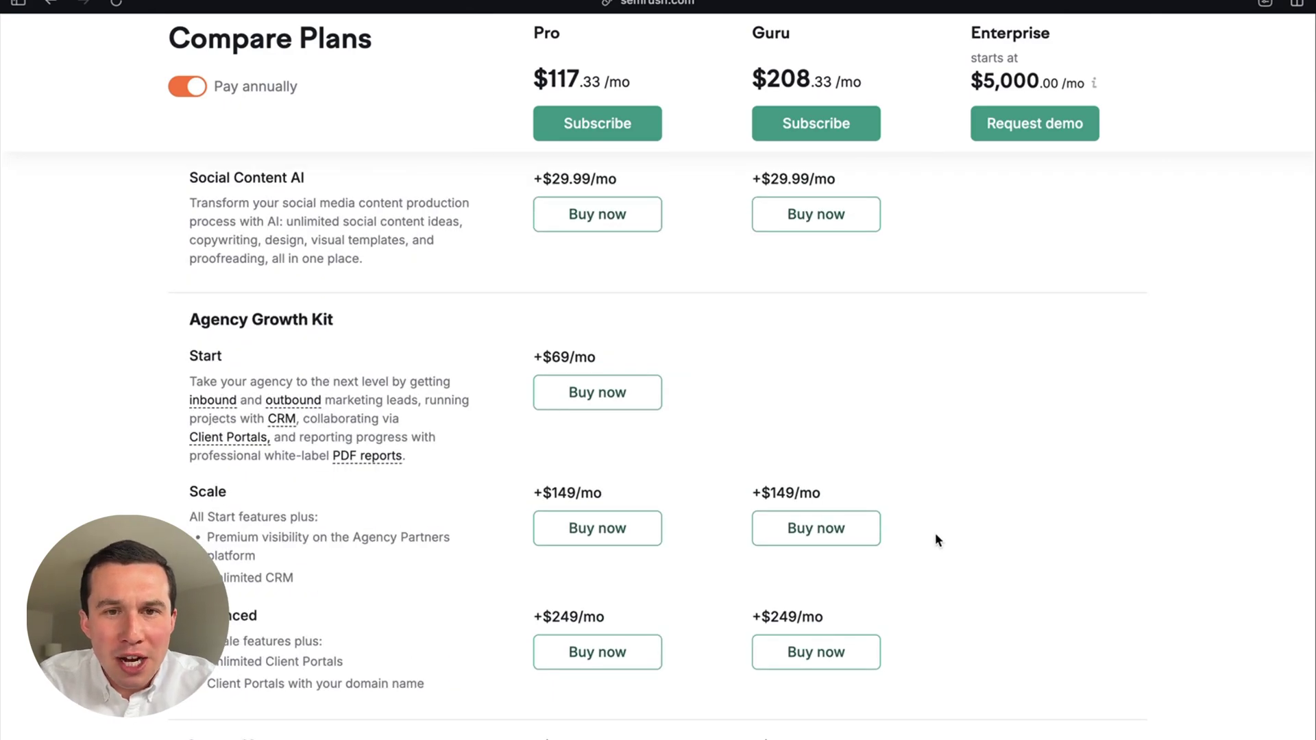
Switch to Ahrefs' Plans & pricing page and review the monthly prices, user costs and tracked keyword limits from Lite to Enterprise.
scroll(935, 533, "up", 20)
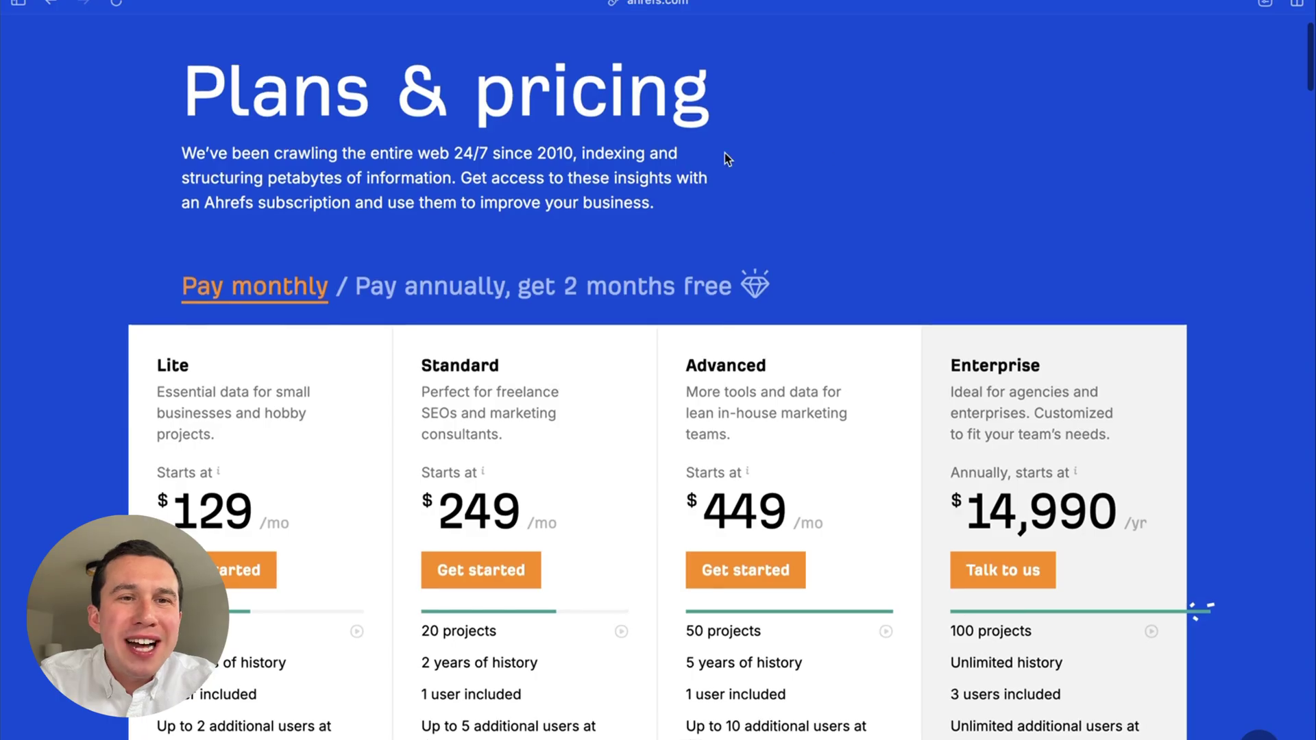
scroll(725, 154, "up", 2)
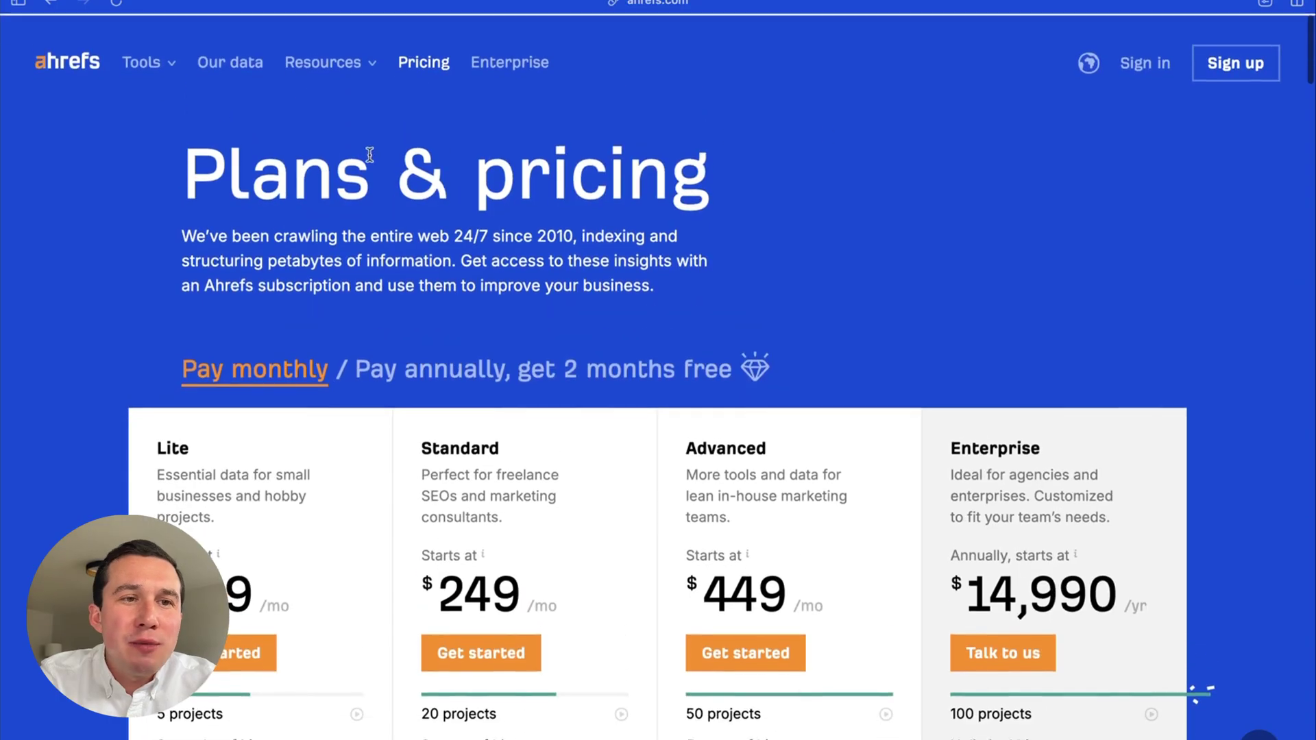
scroll(984, 172, "down", 3)
scroll(981, 176, "down", 3)
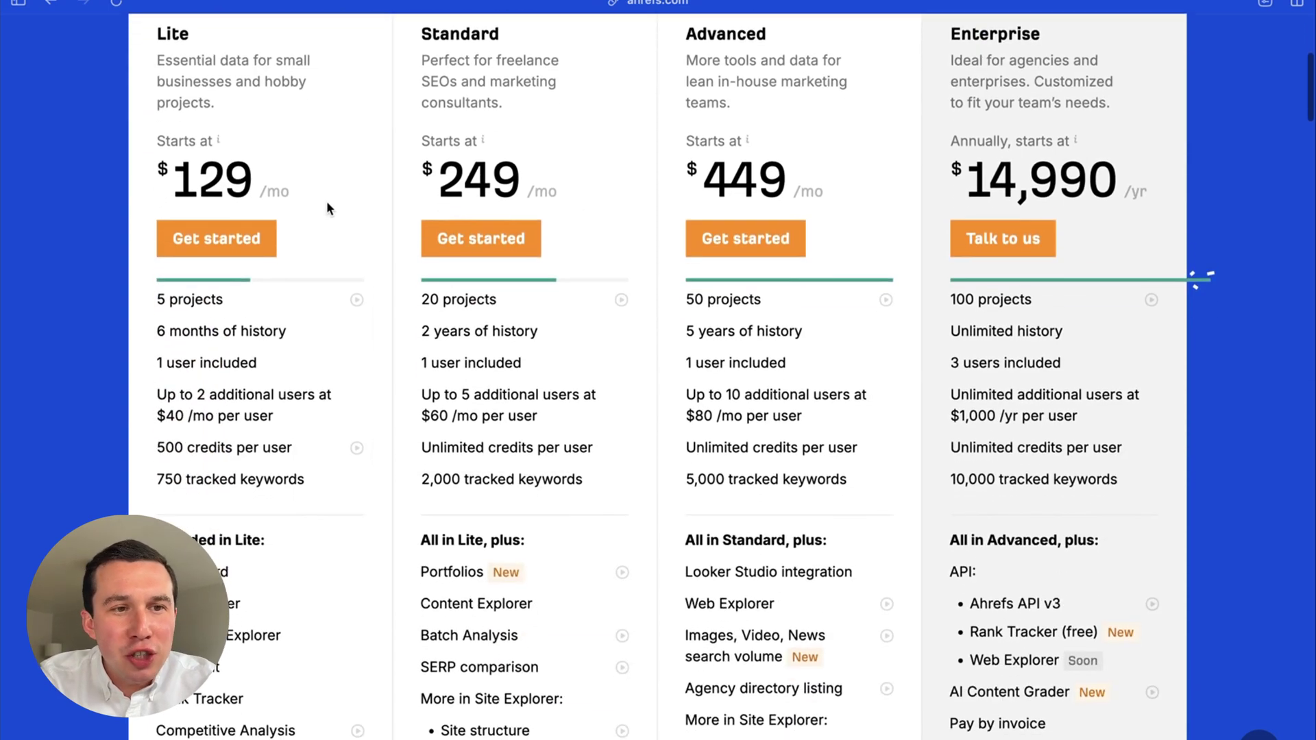
mouse_move(209, 315)
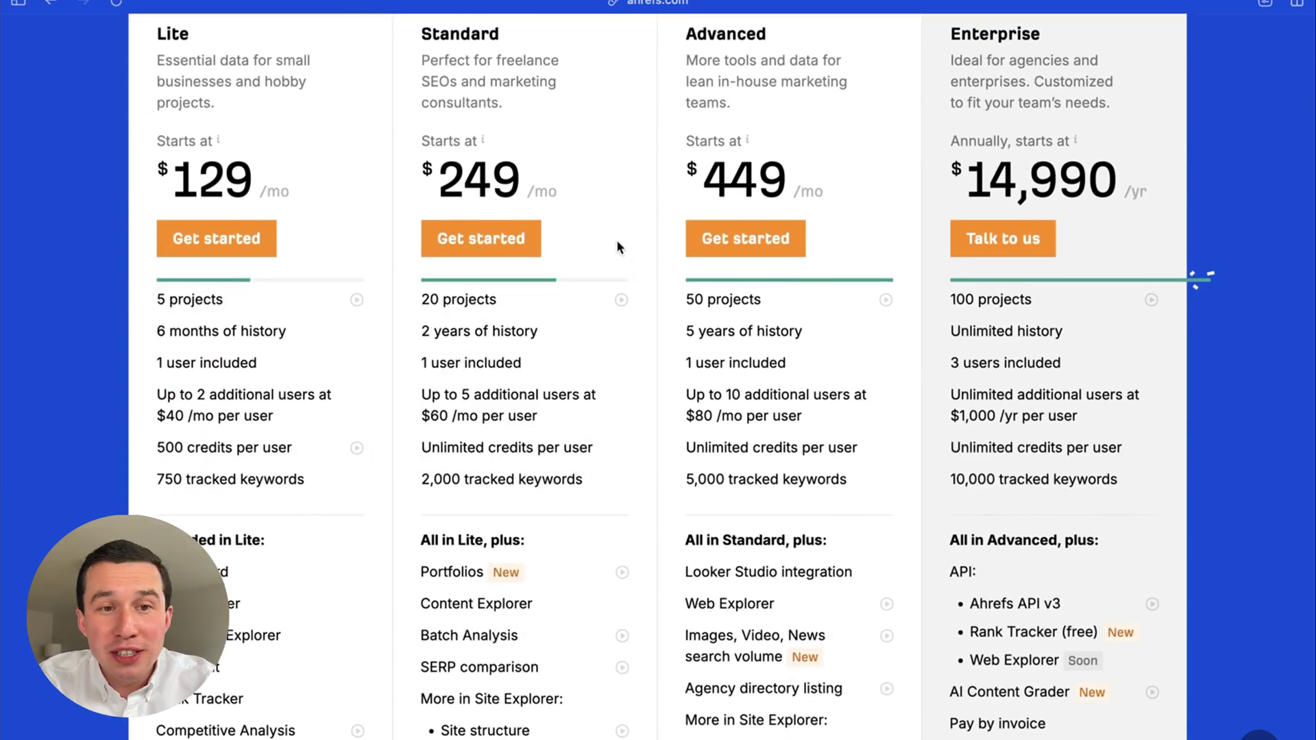
scroll(615, 244, "up", 2)
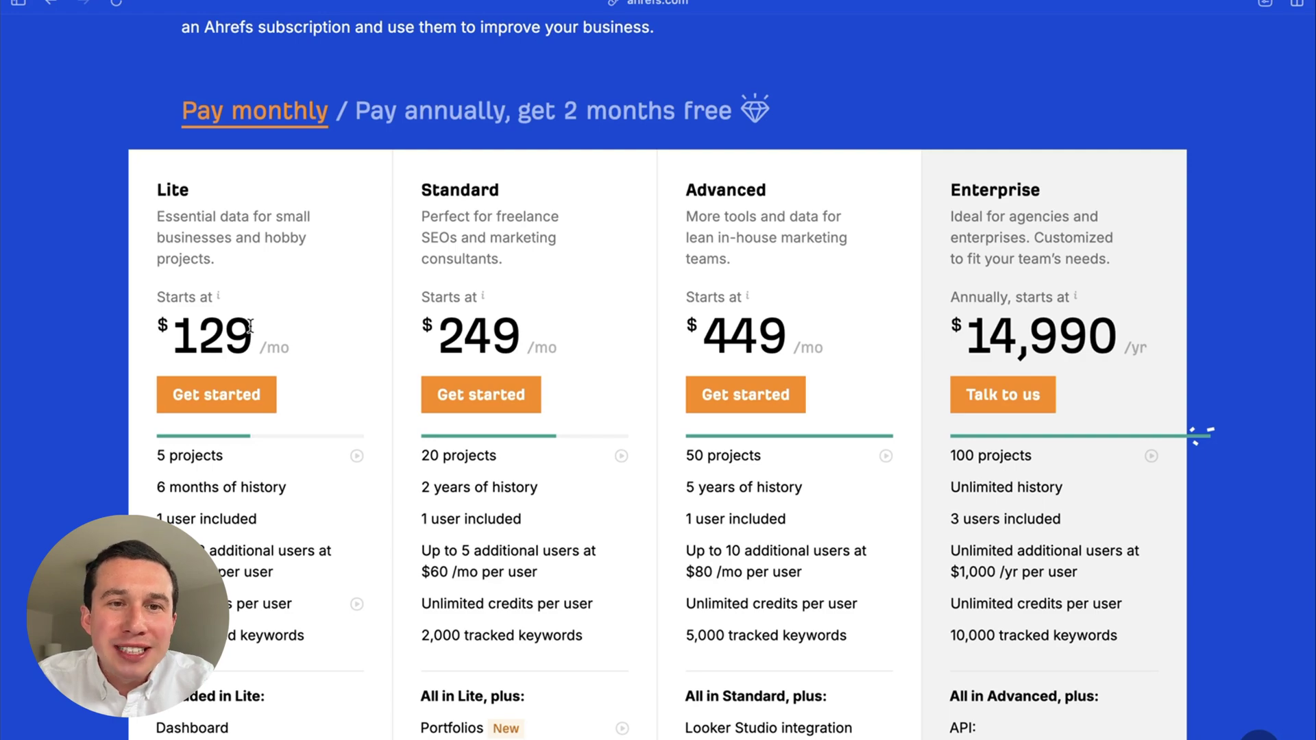
Return to the plan prices on SE Ranking's pricing page and view the site's lists of solutions and features.
mouse_move(6, 226)
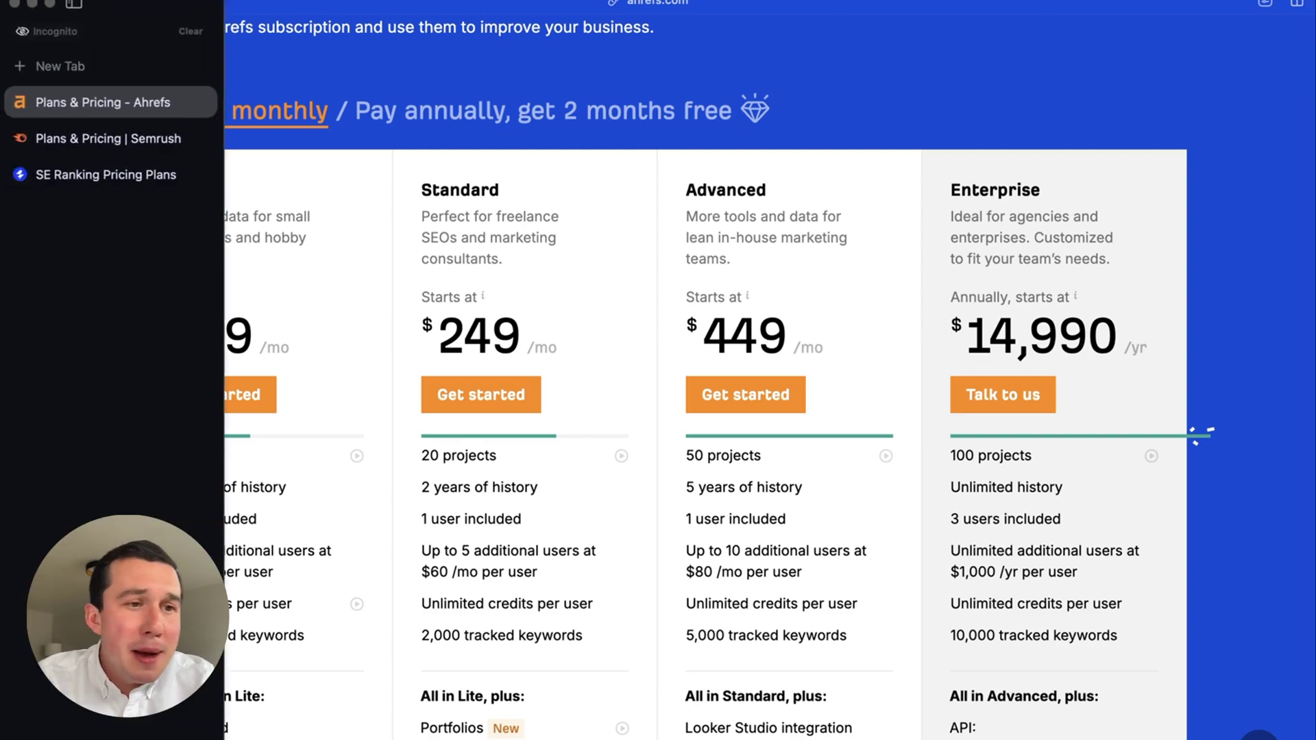
left_click(103, 219)
left_click(97, 256)
scroll(663, 302, "up", 20)
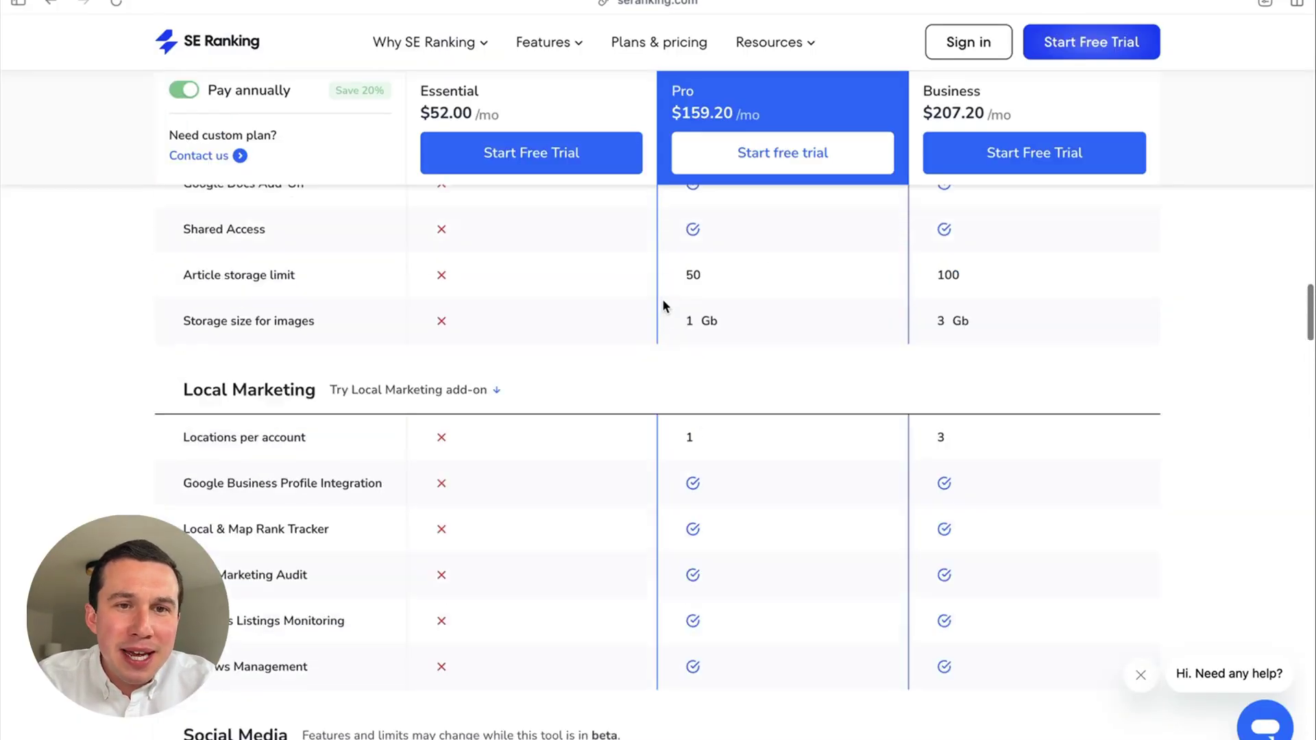
scroll(662, 300, "up", 3)
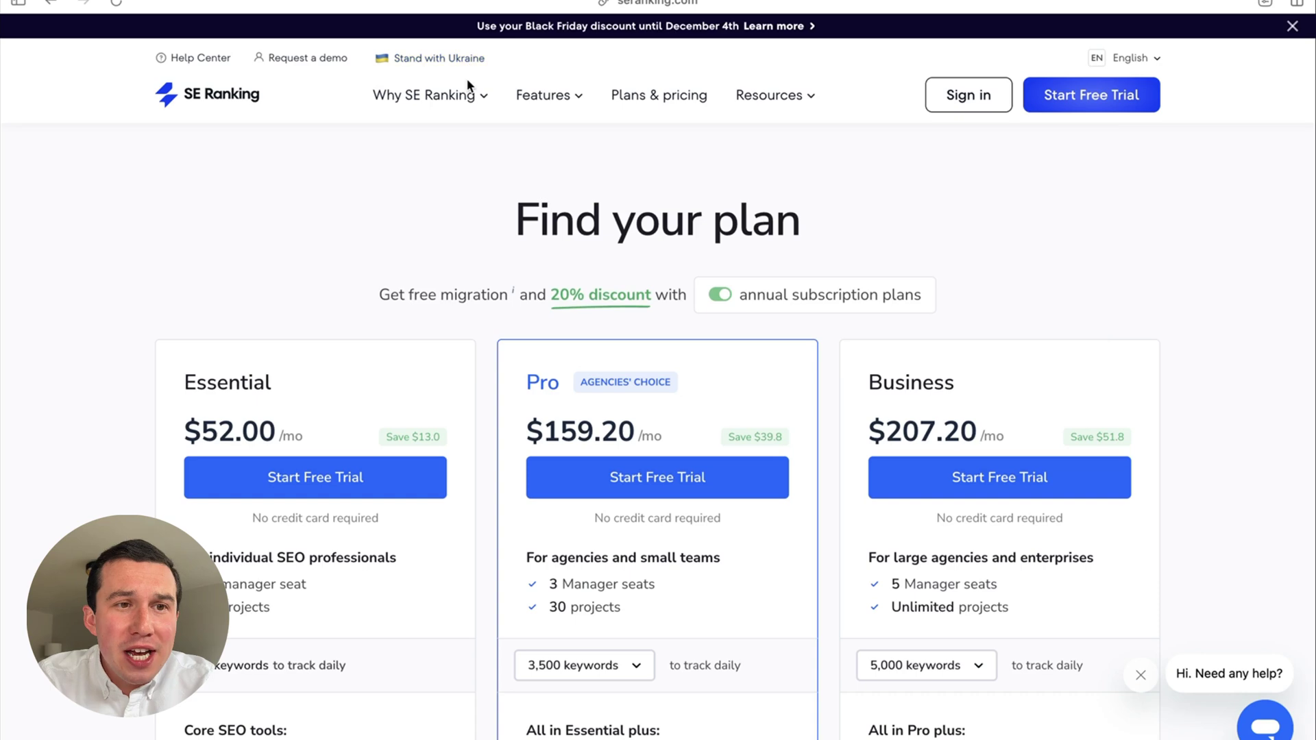
mouse_move(464, 93)
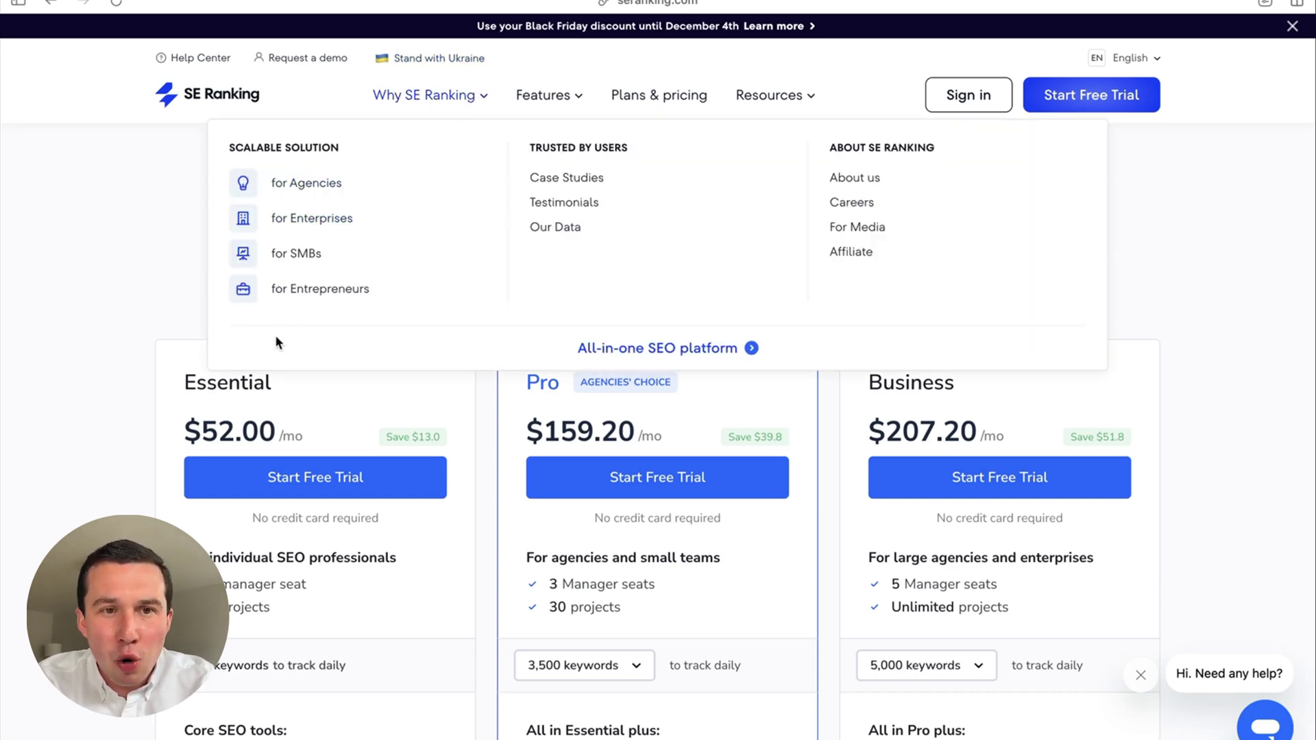
mouse_move(545, 95)
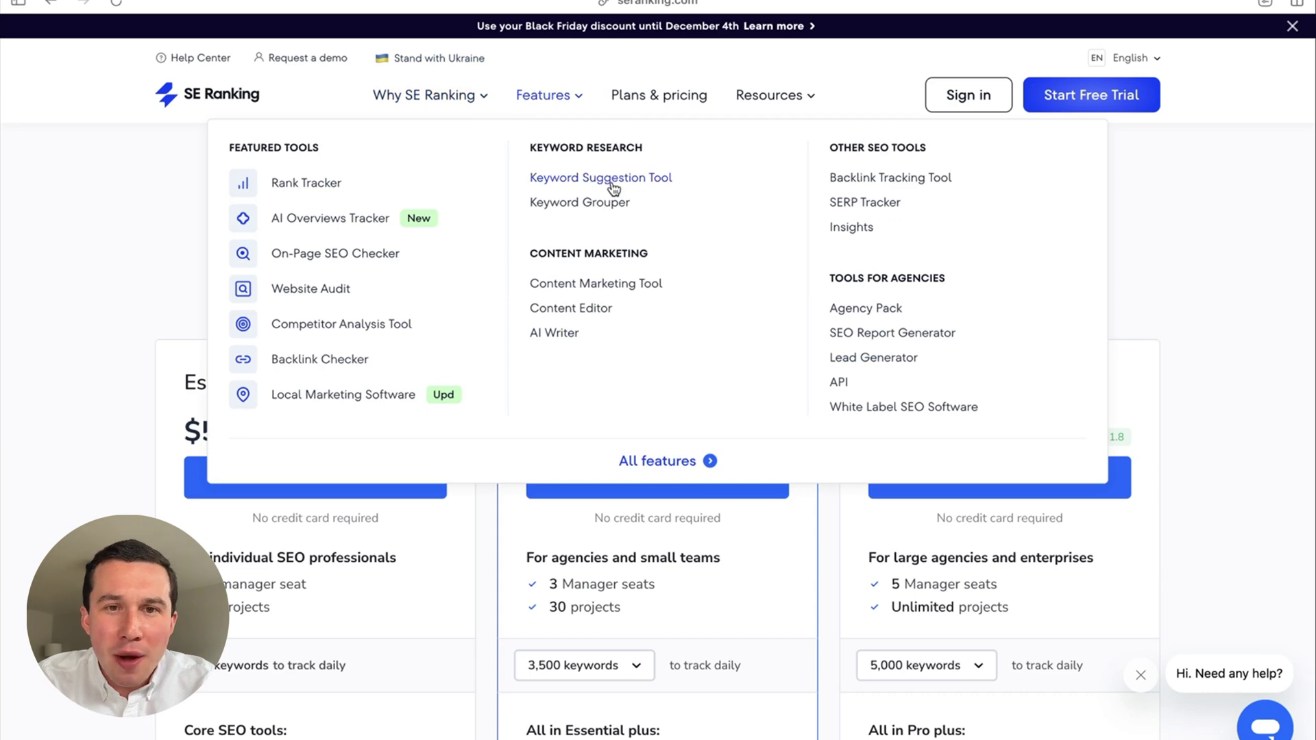